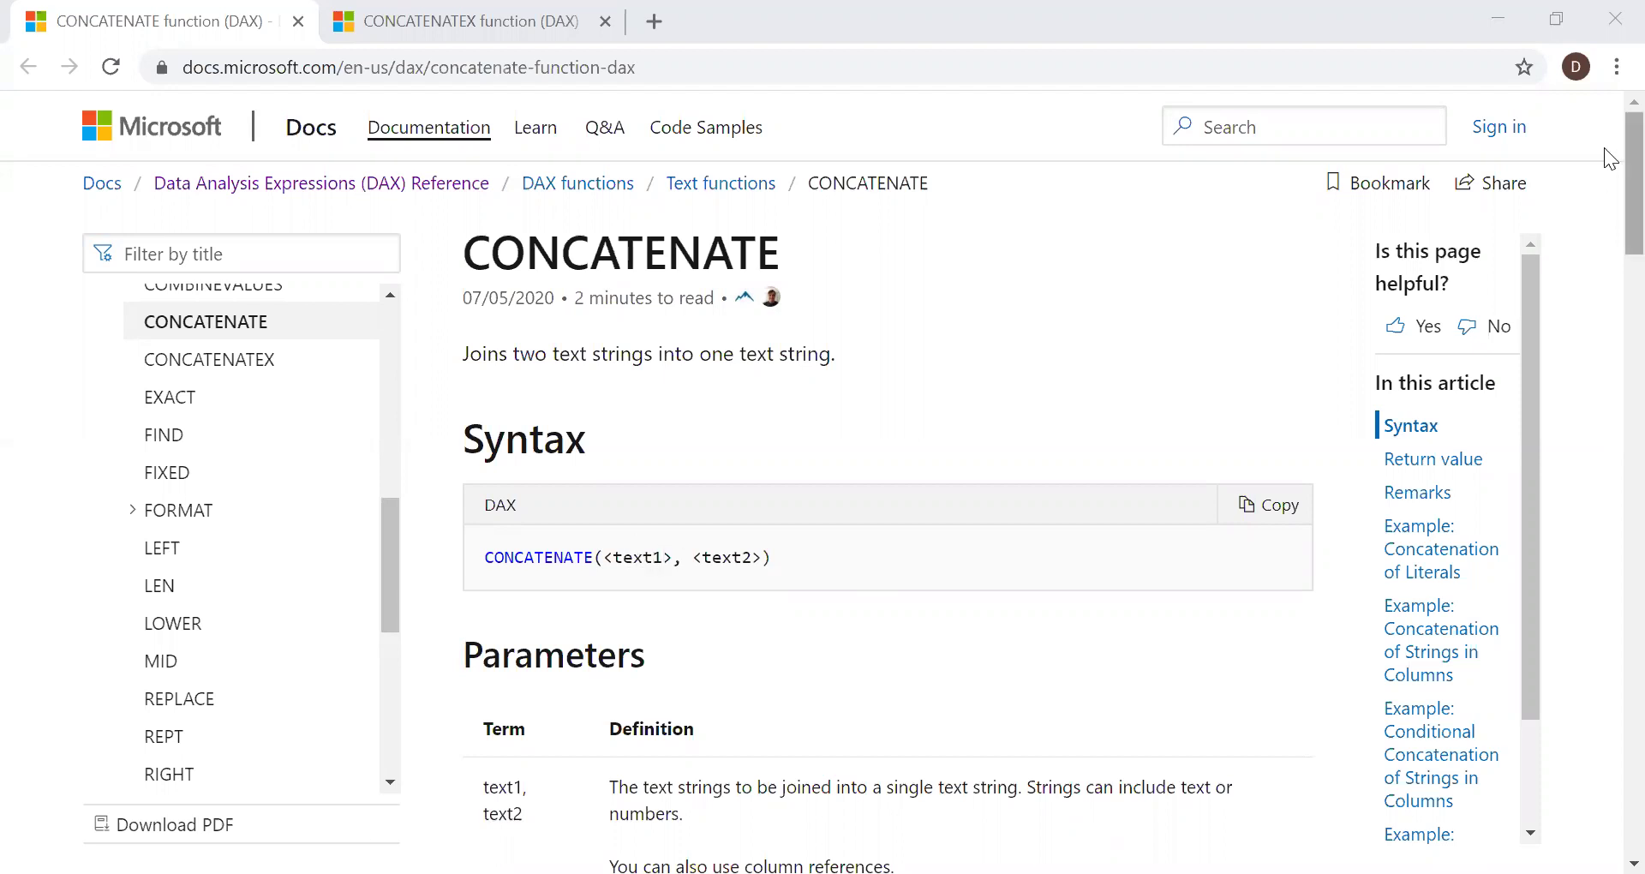
Step: Bring up the CONCATENATEX reference page and read through its syntax and example
scroll(1610, 184, down, 3)
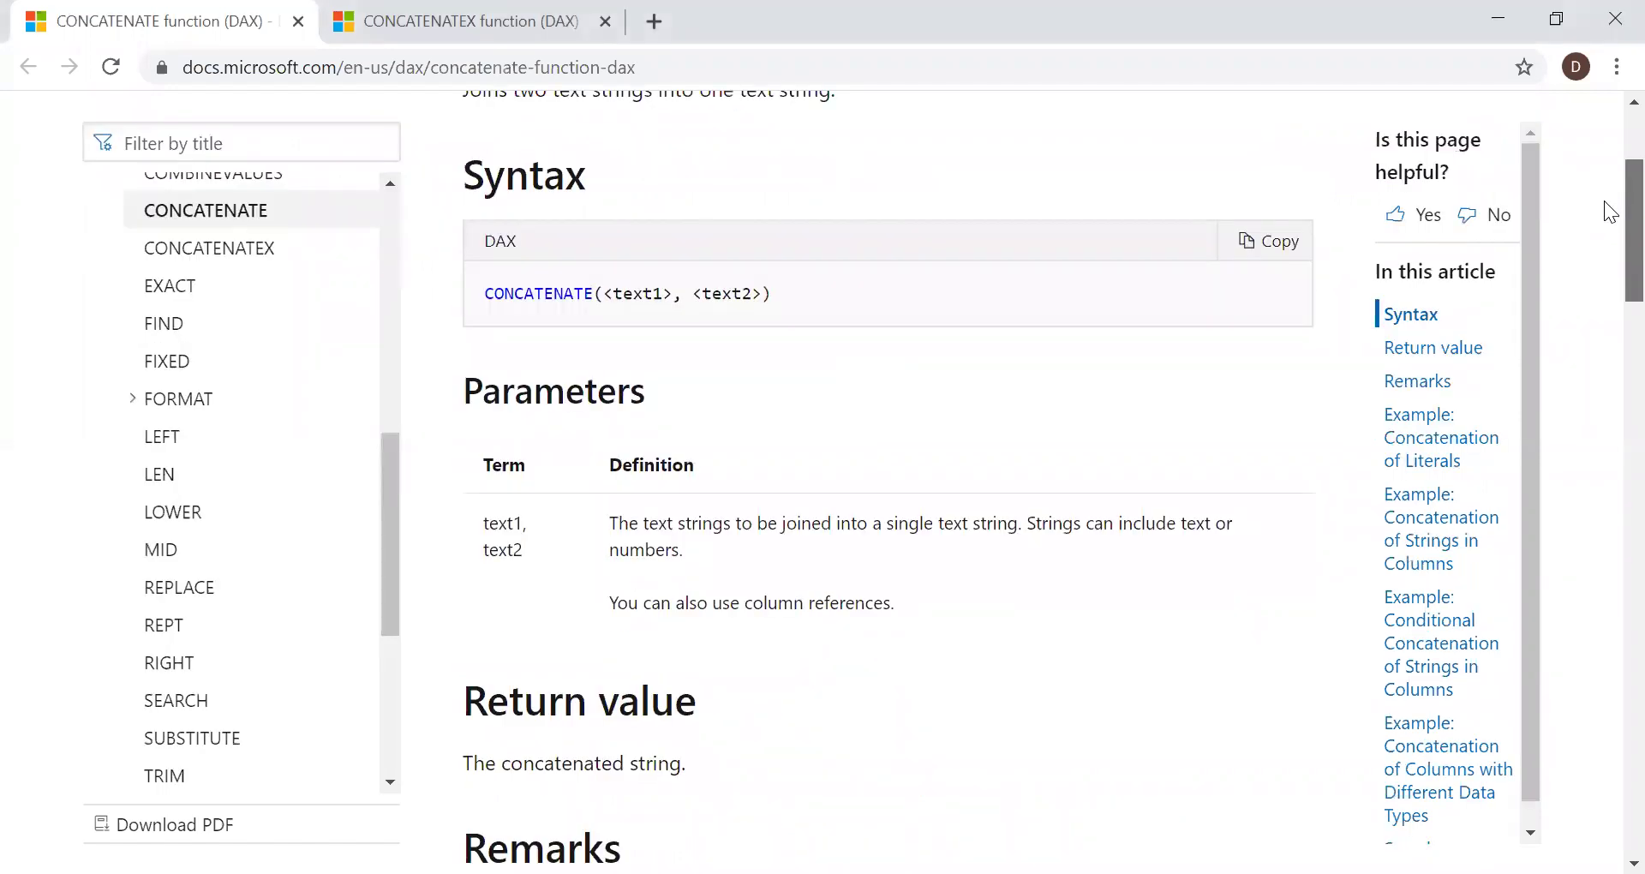
scroll(1611, 212, down, 3)
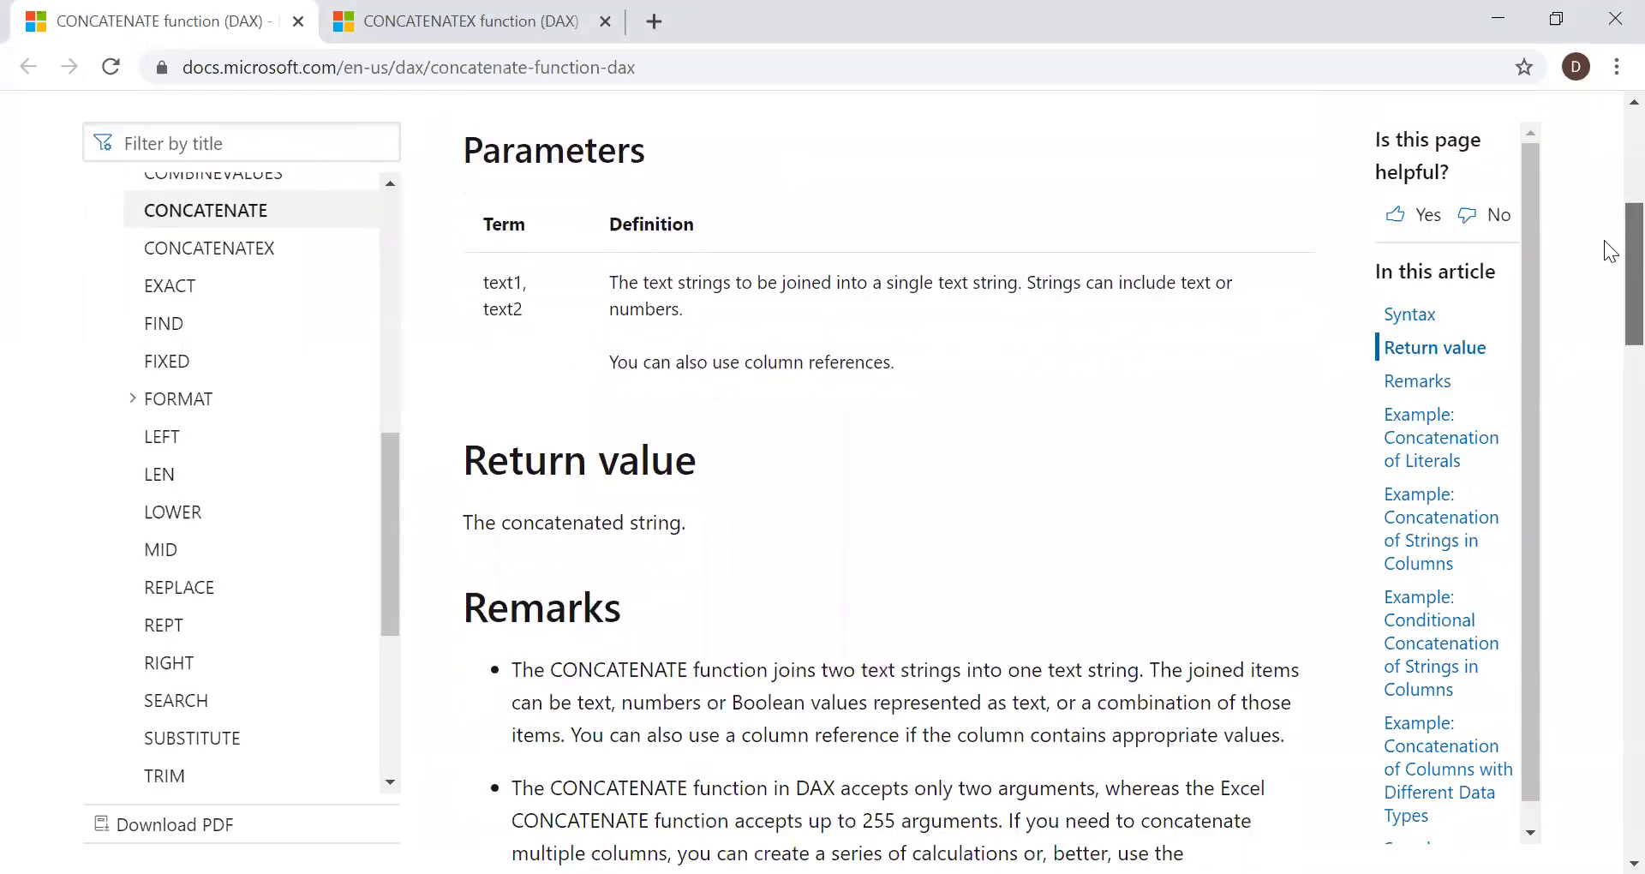
scroll(1606, 125, up, 6)
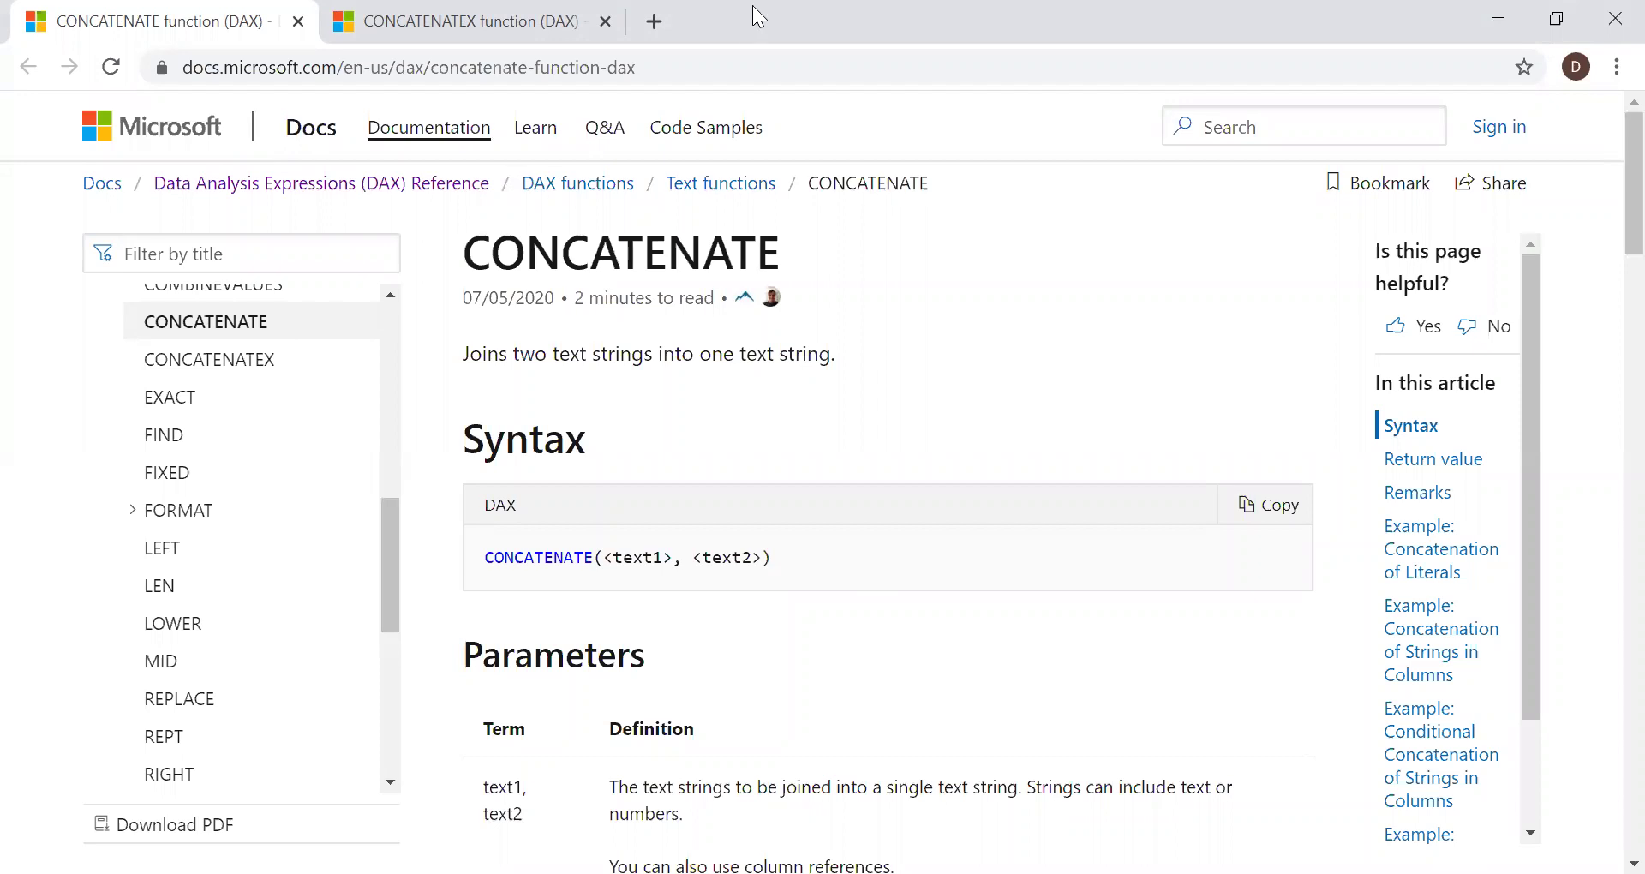
click(503, 23)
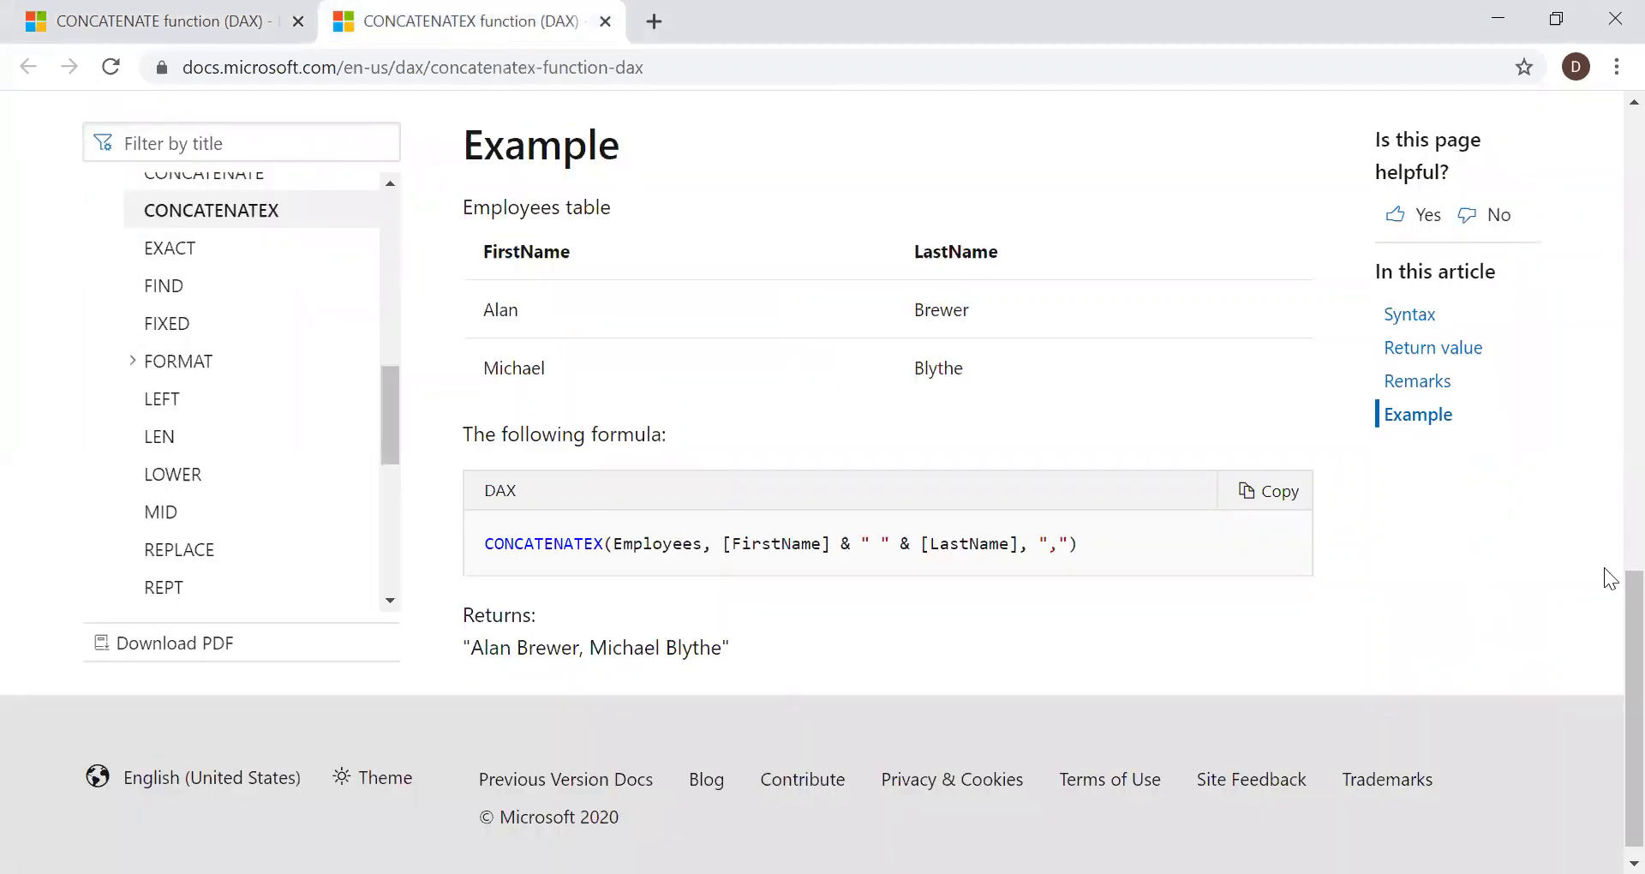
scroll(1606, 113, up, 10)
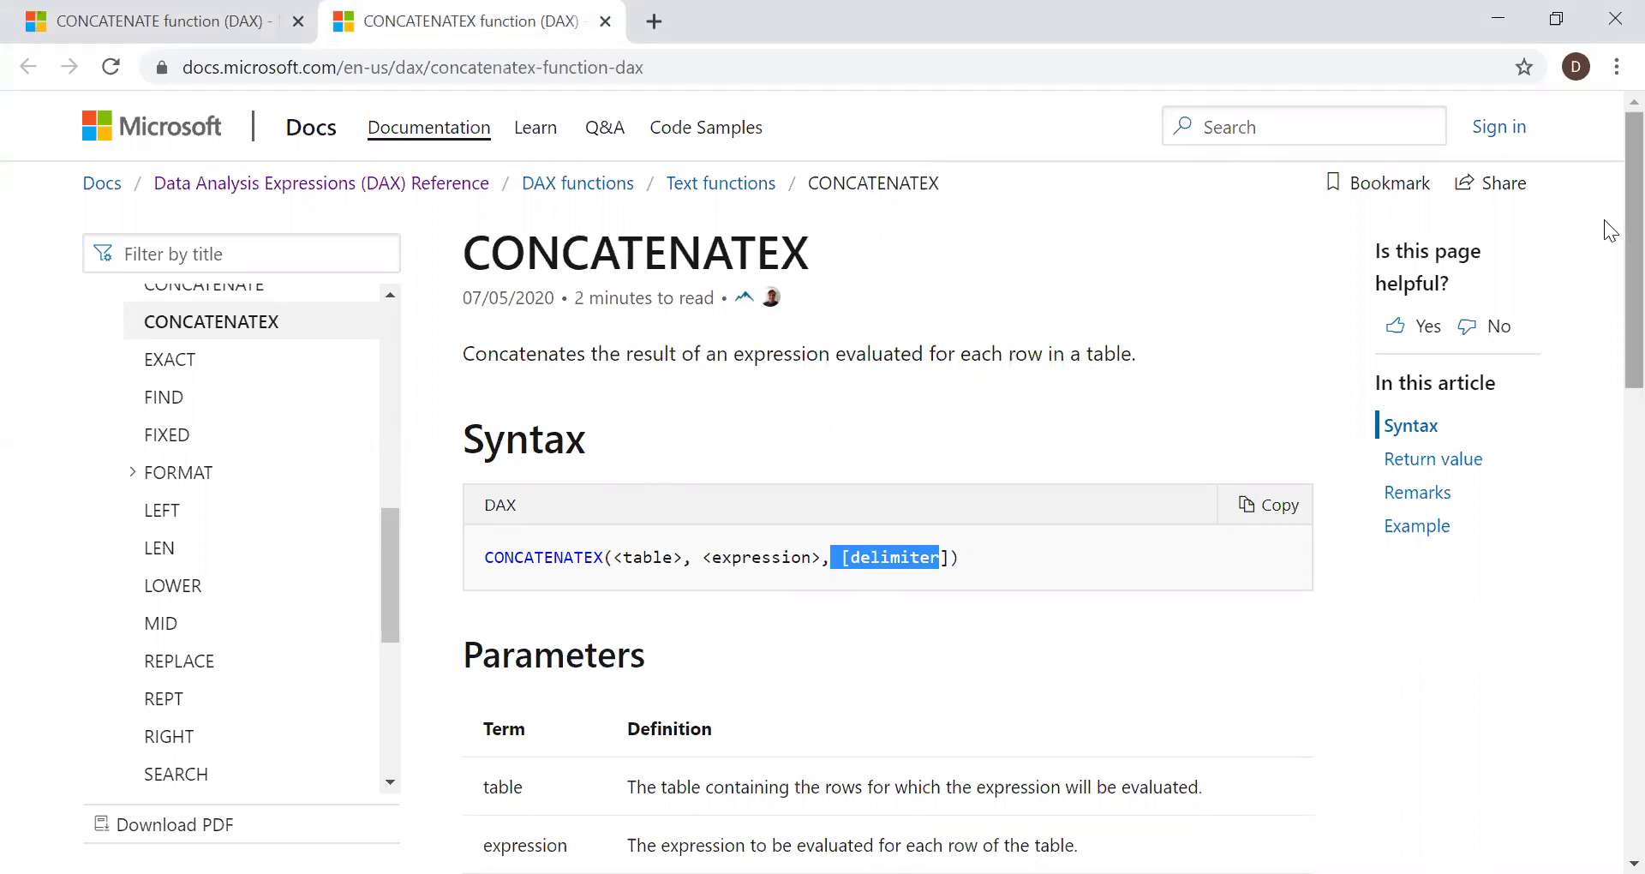
scroll(1607, 229, down, 2)
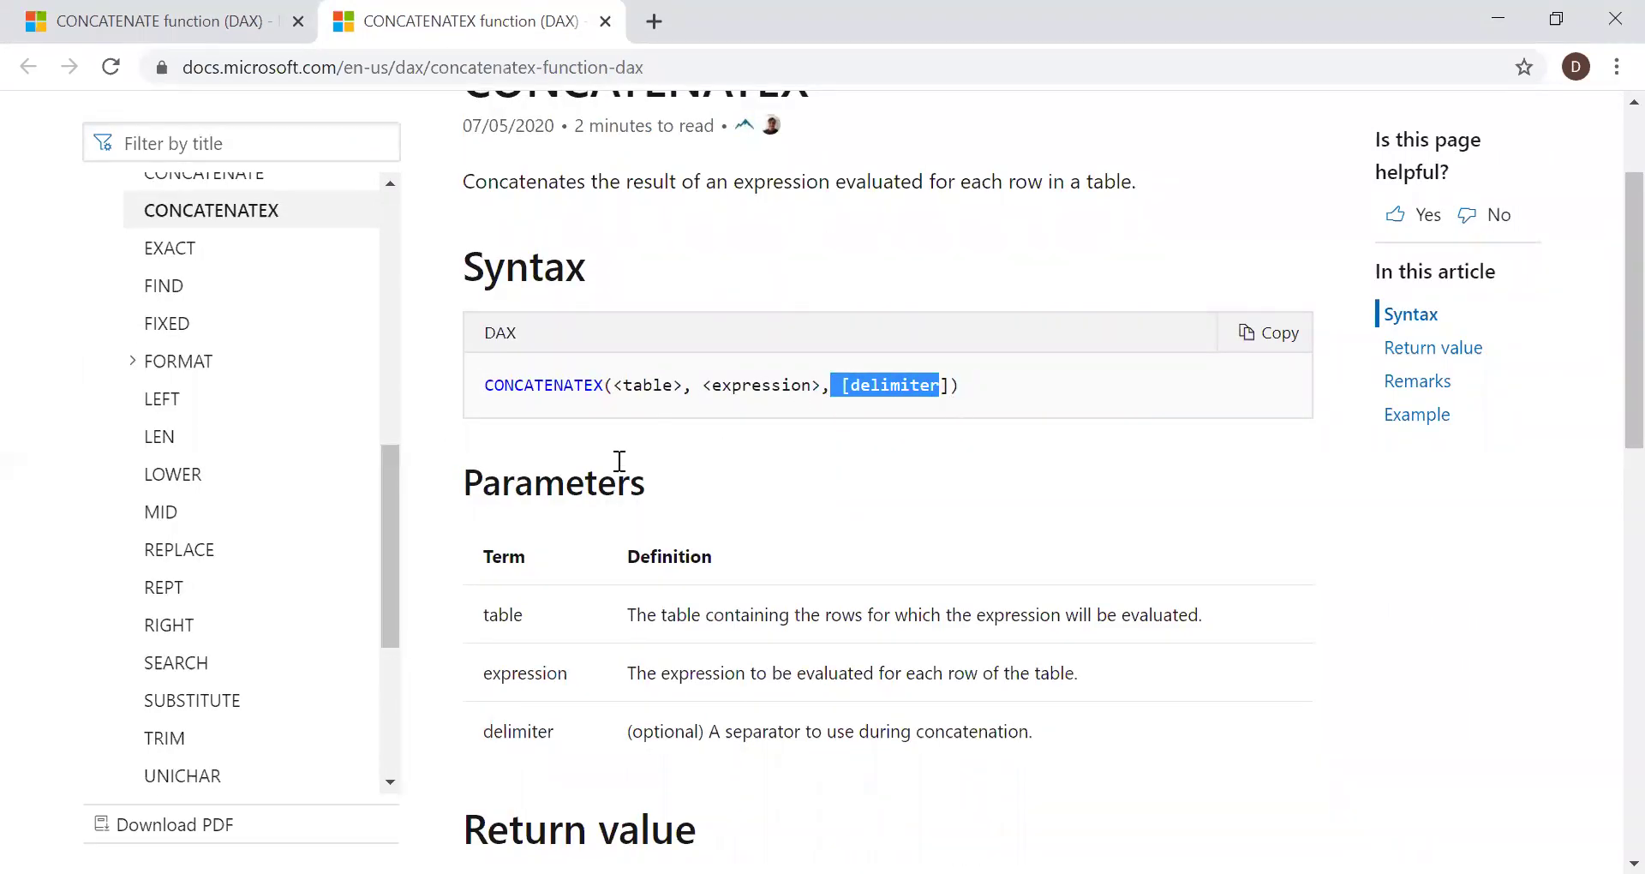
Step: Highlight the 'expression' parameter in the CONCATENATEX syntax, then return to Power BI Desktop
double_click(727, 387)
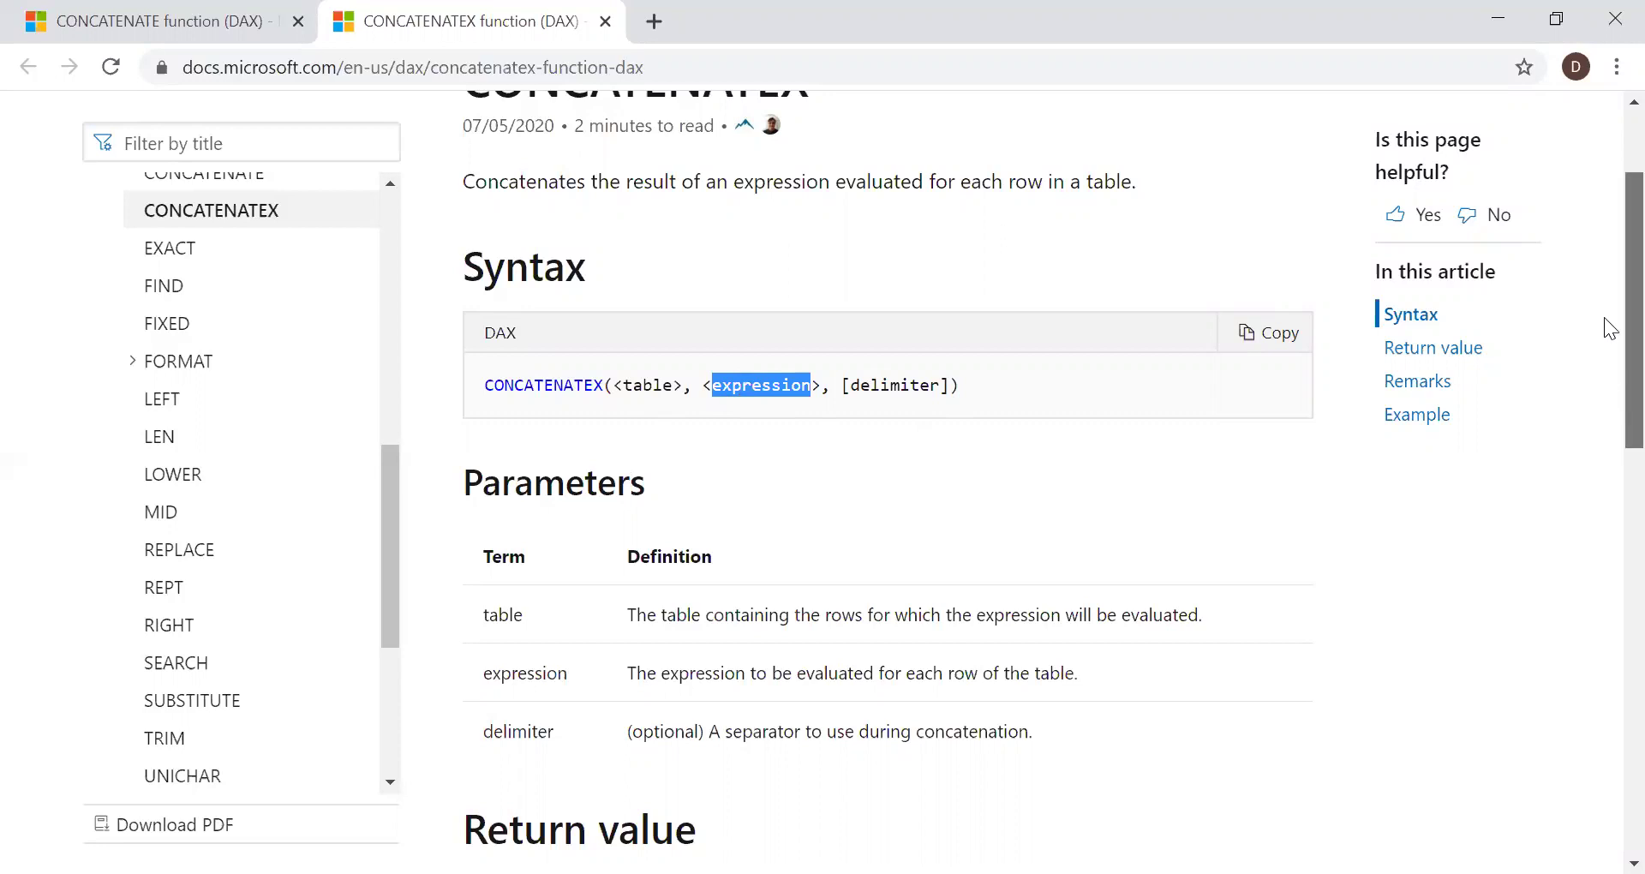
scroll(1608, 327, up, 2)
scroll(1608, 413, down, 4)
scroll(1607, 291, up, 5)
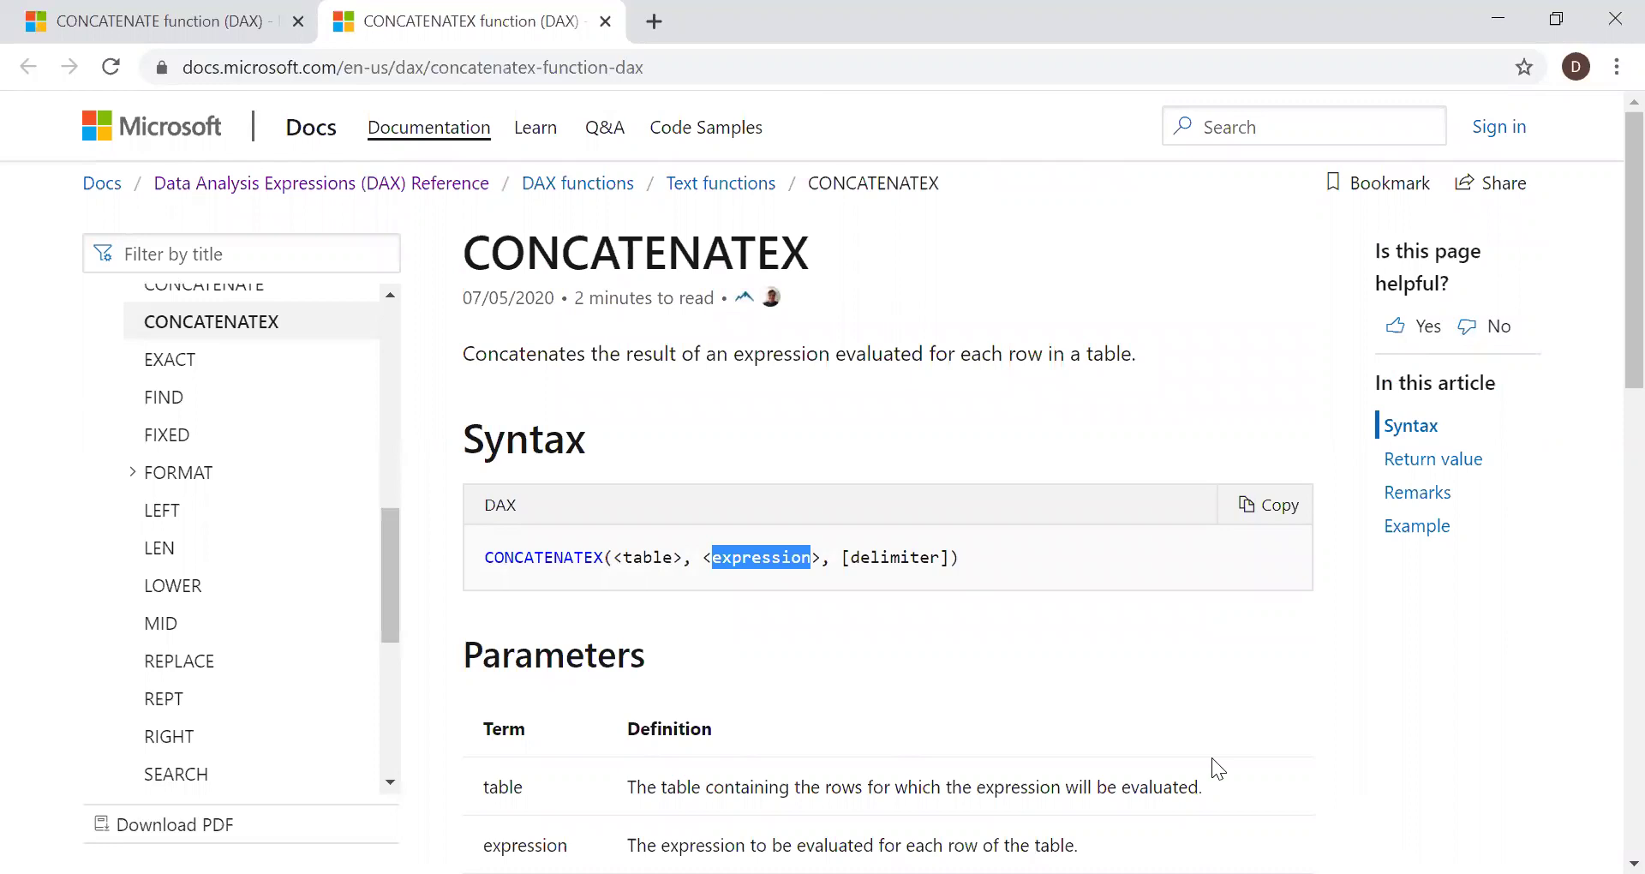
key(alt+Tab)
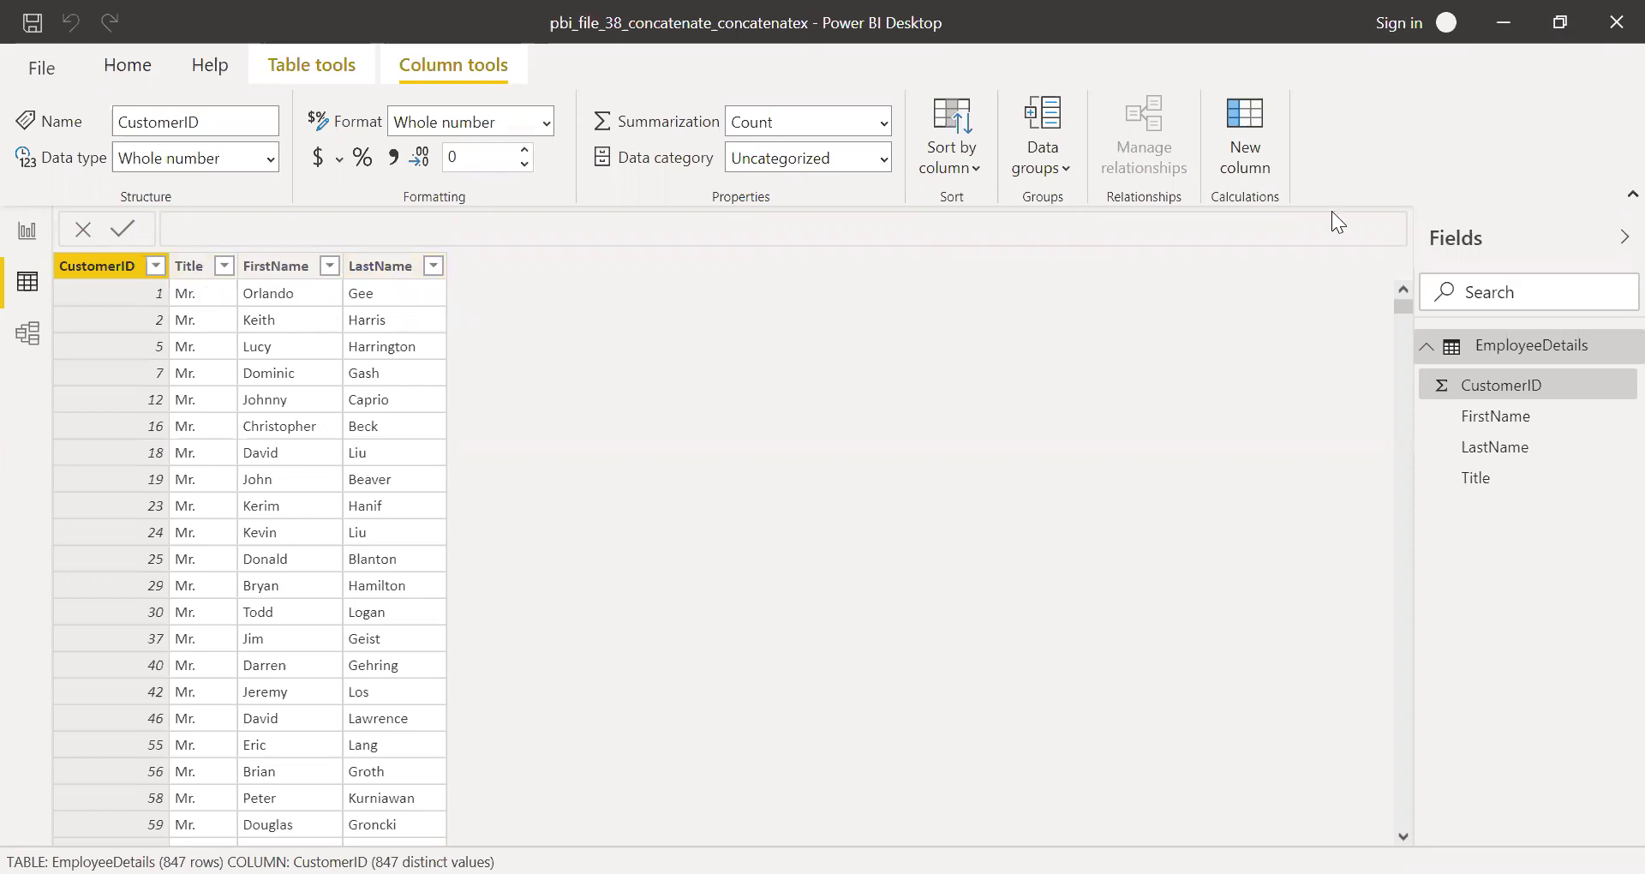
Step: Add a new EmployeeDetails column whose formula starts CONCATENATE = CONCATENATE(EmployeeDetails[Title]
click(1258, 152)
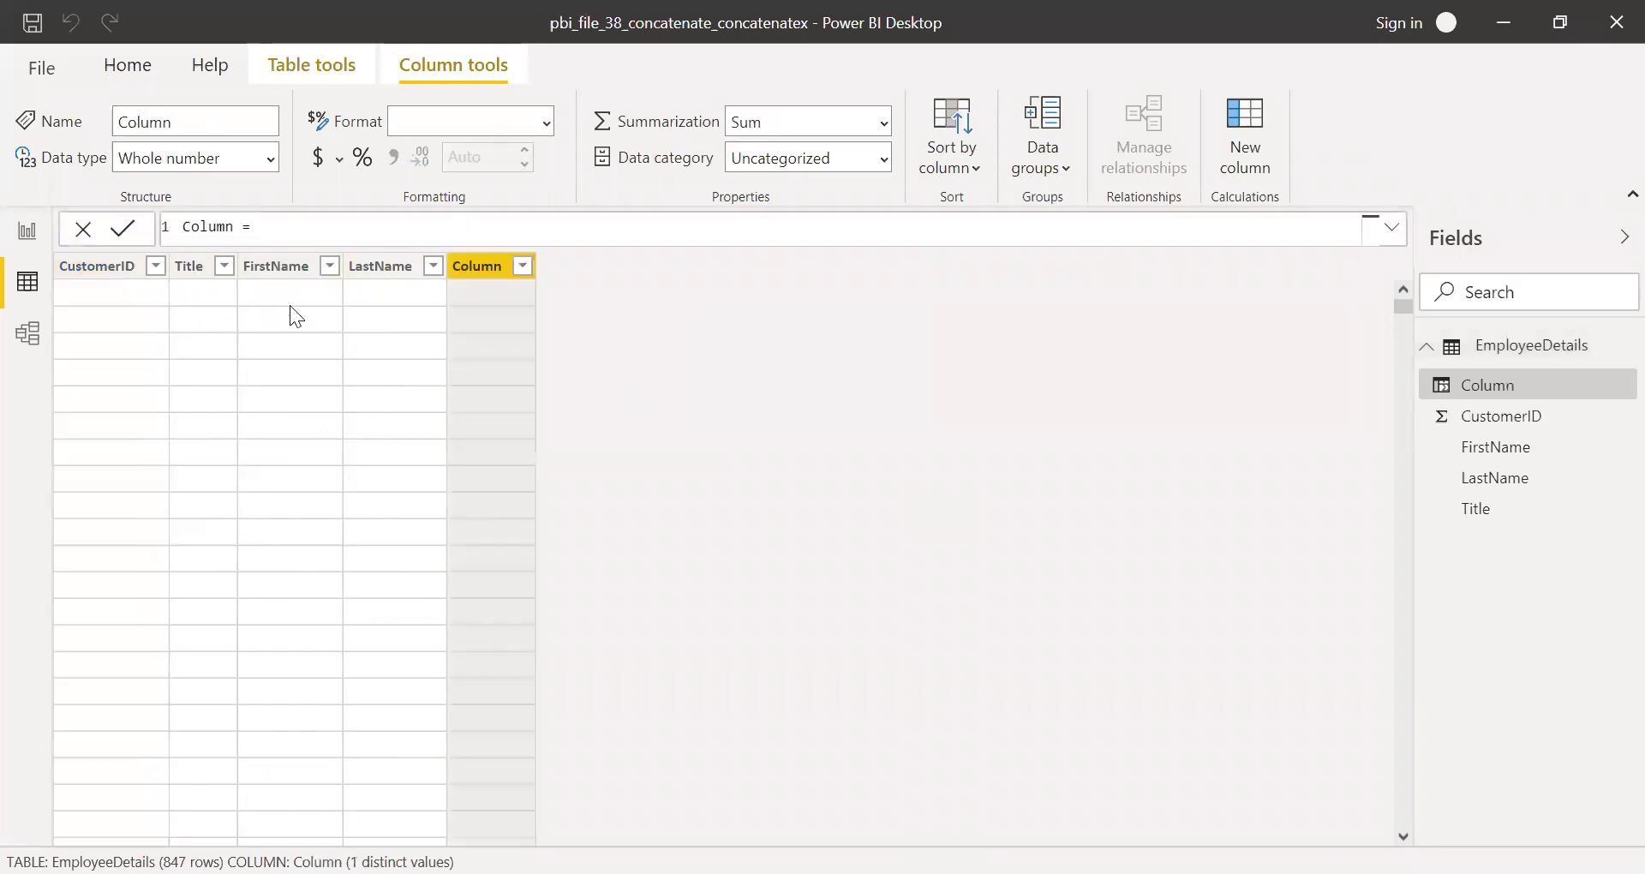
drag(257, 228, 125, 210)
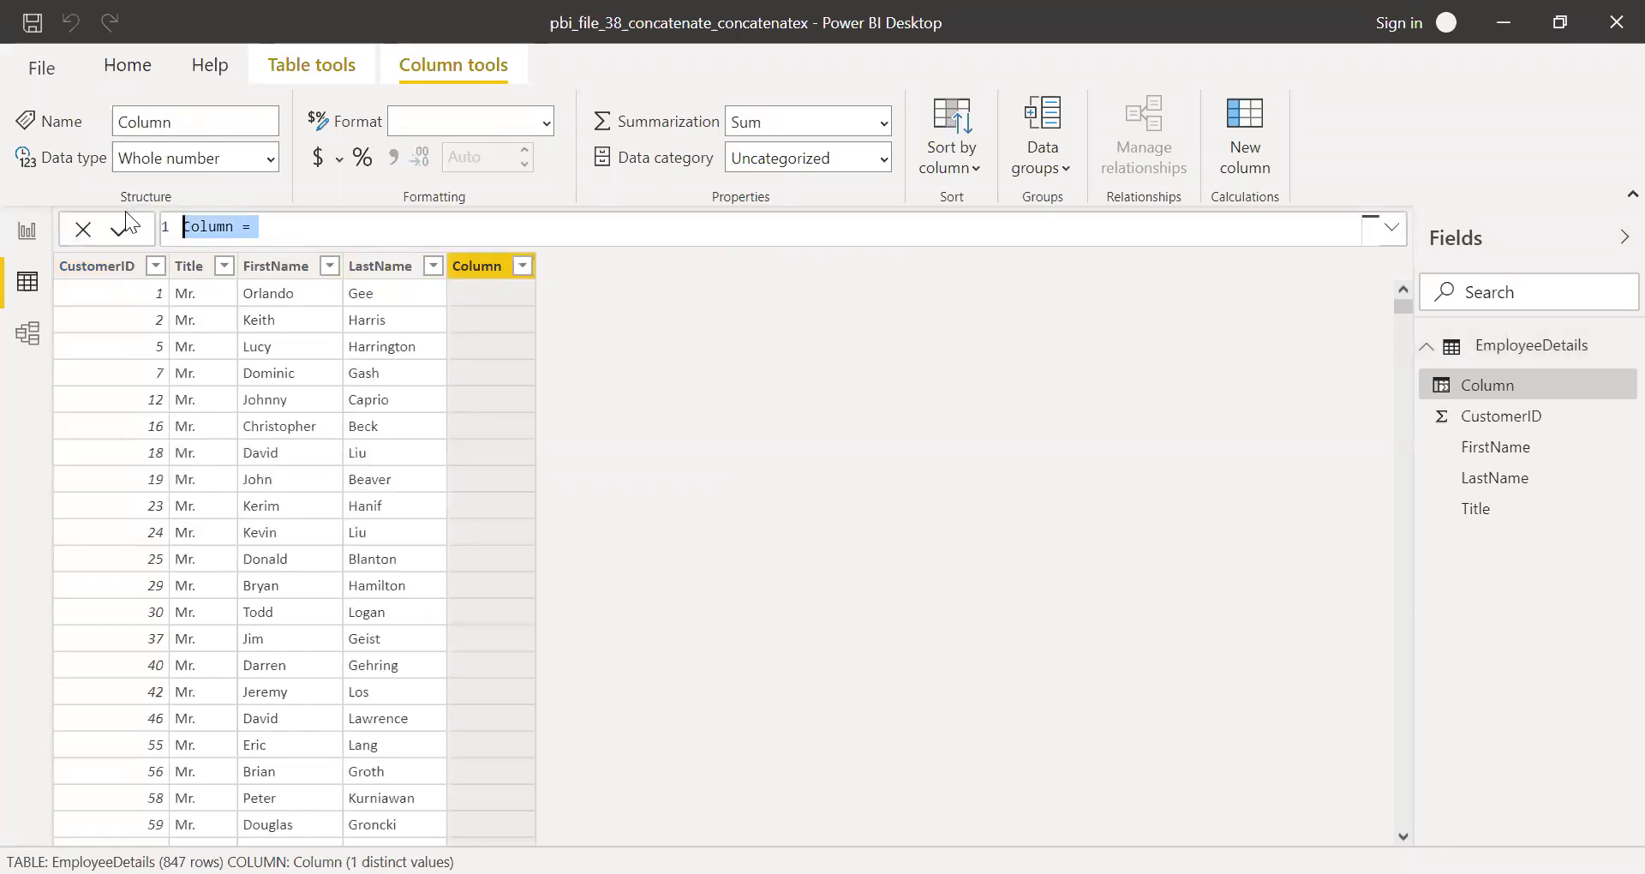
text(CONCAT)
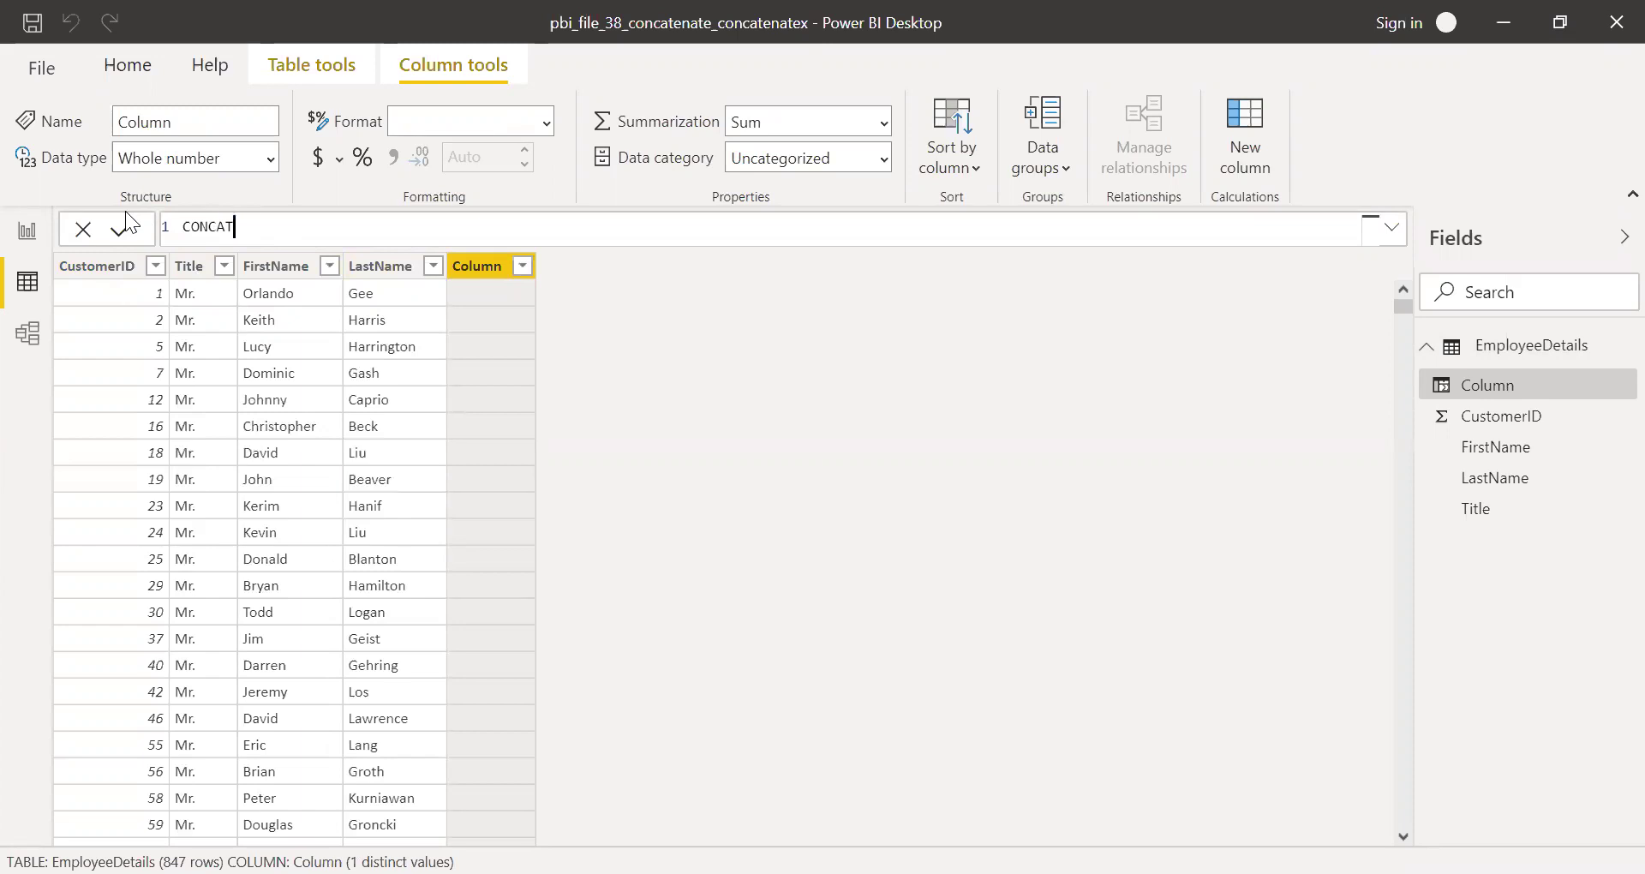
text(ENATE = CONM)
key(Tab)
text(TI)
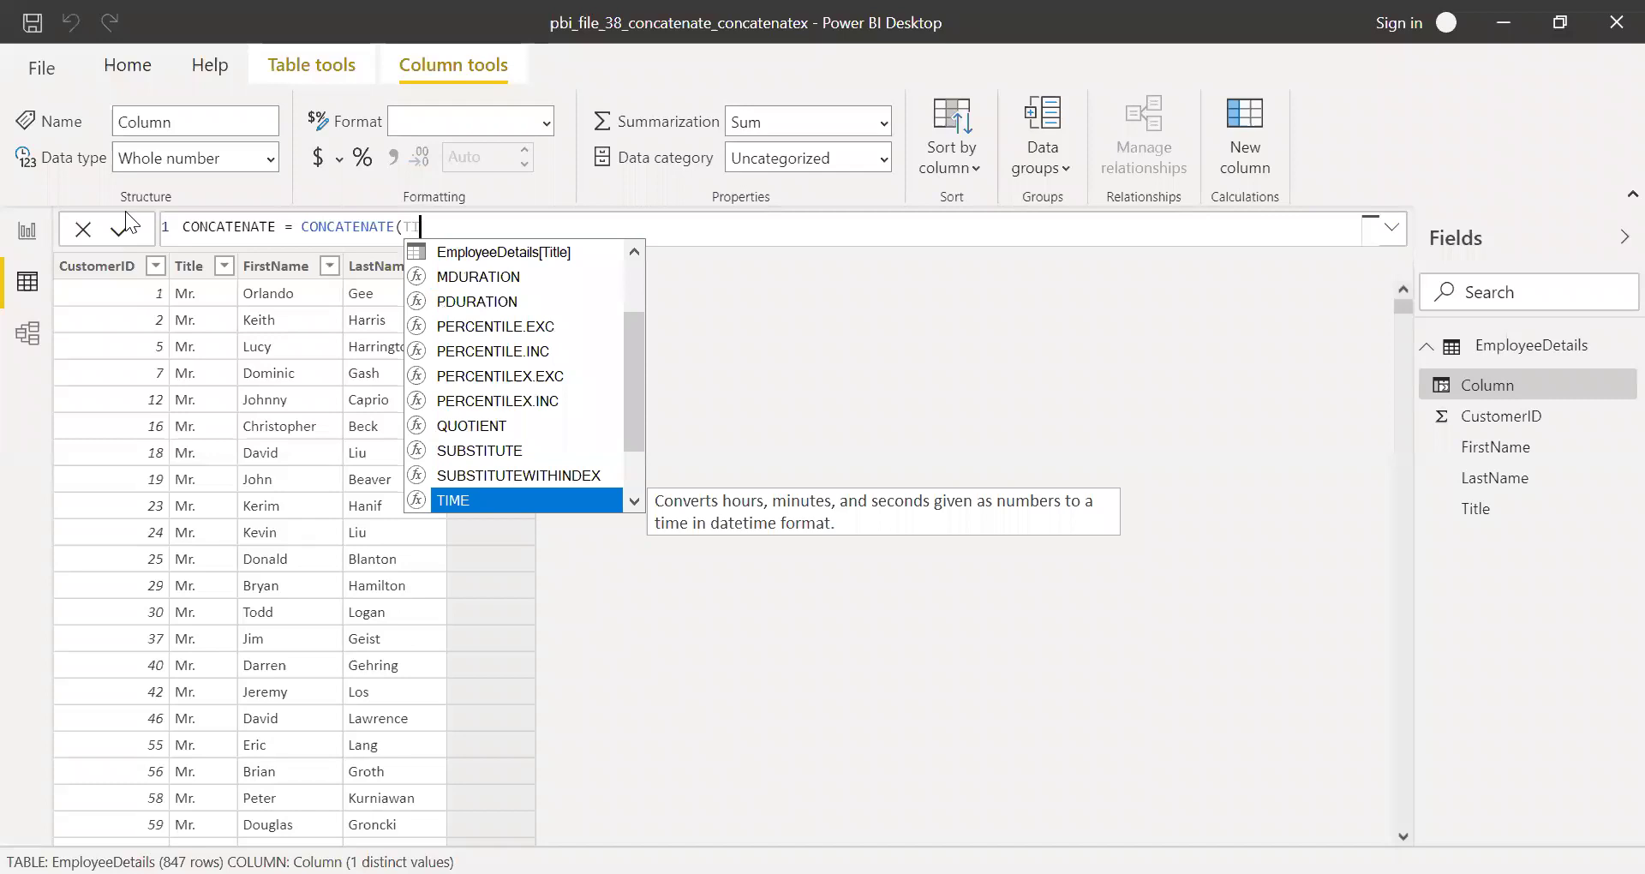
key(Up)
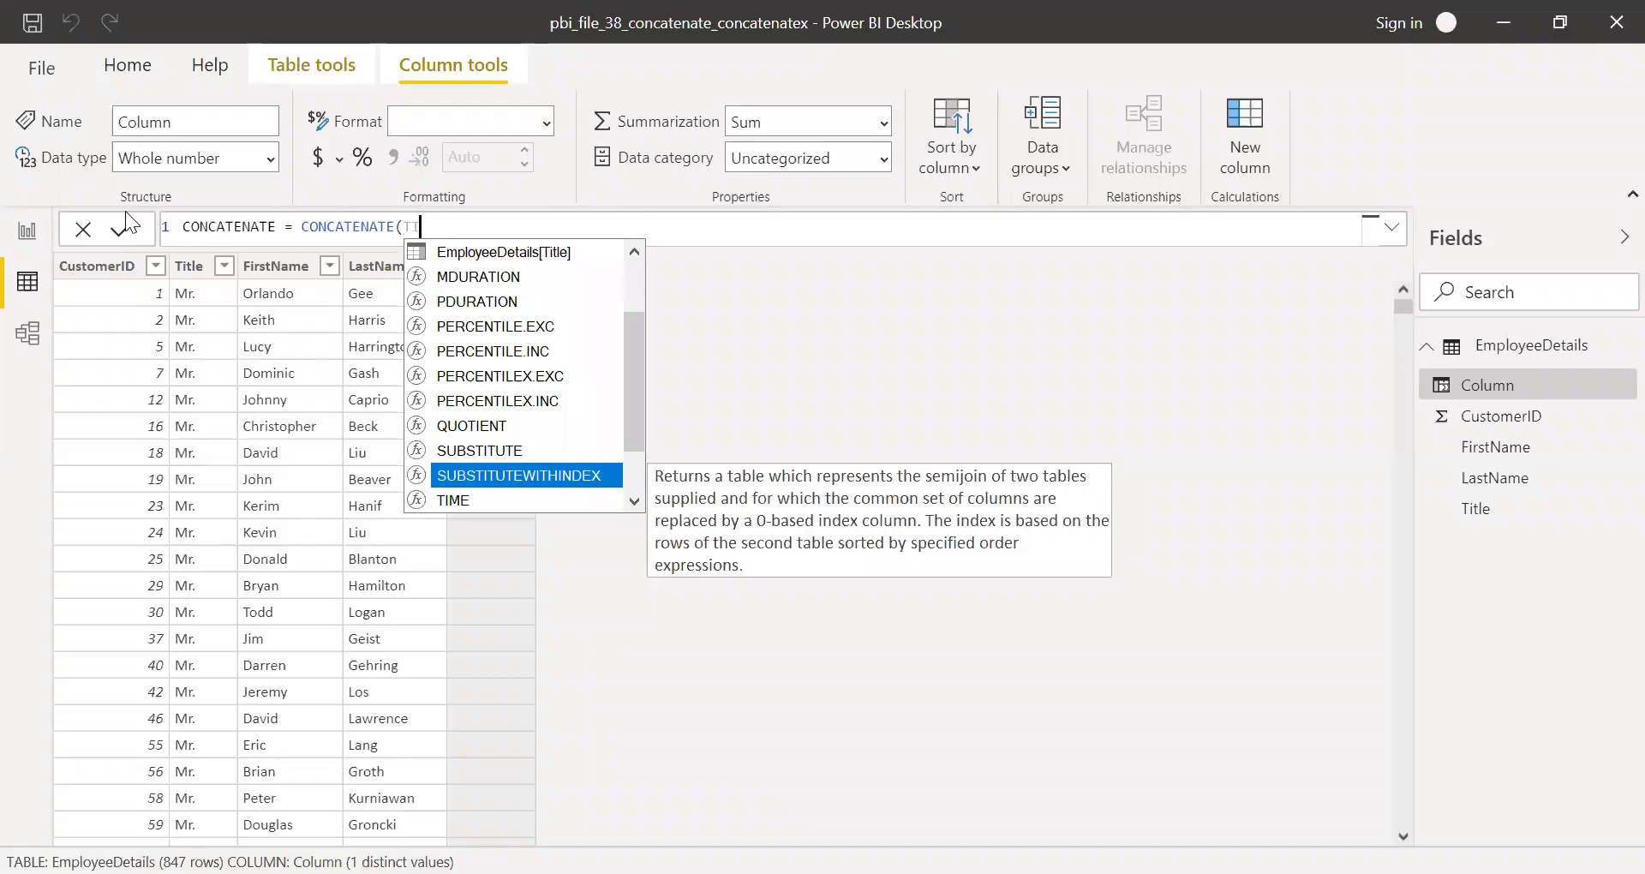
text(T)
key(Tab)
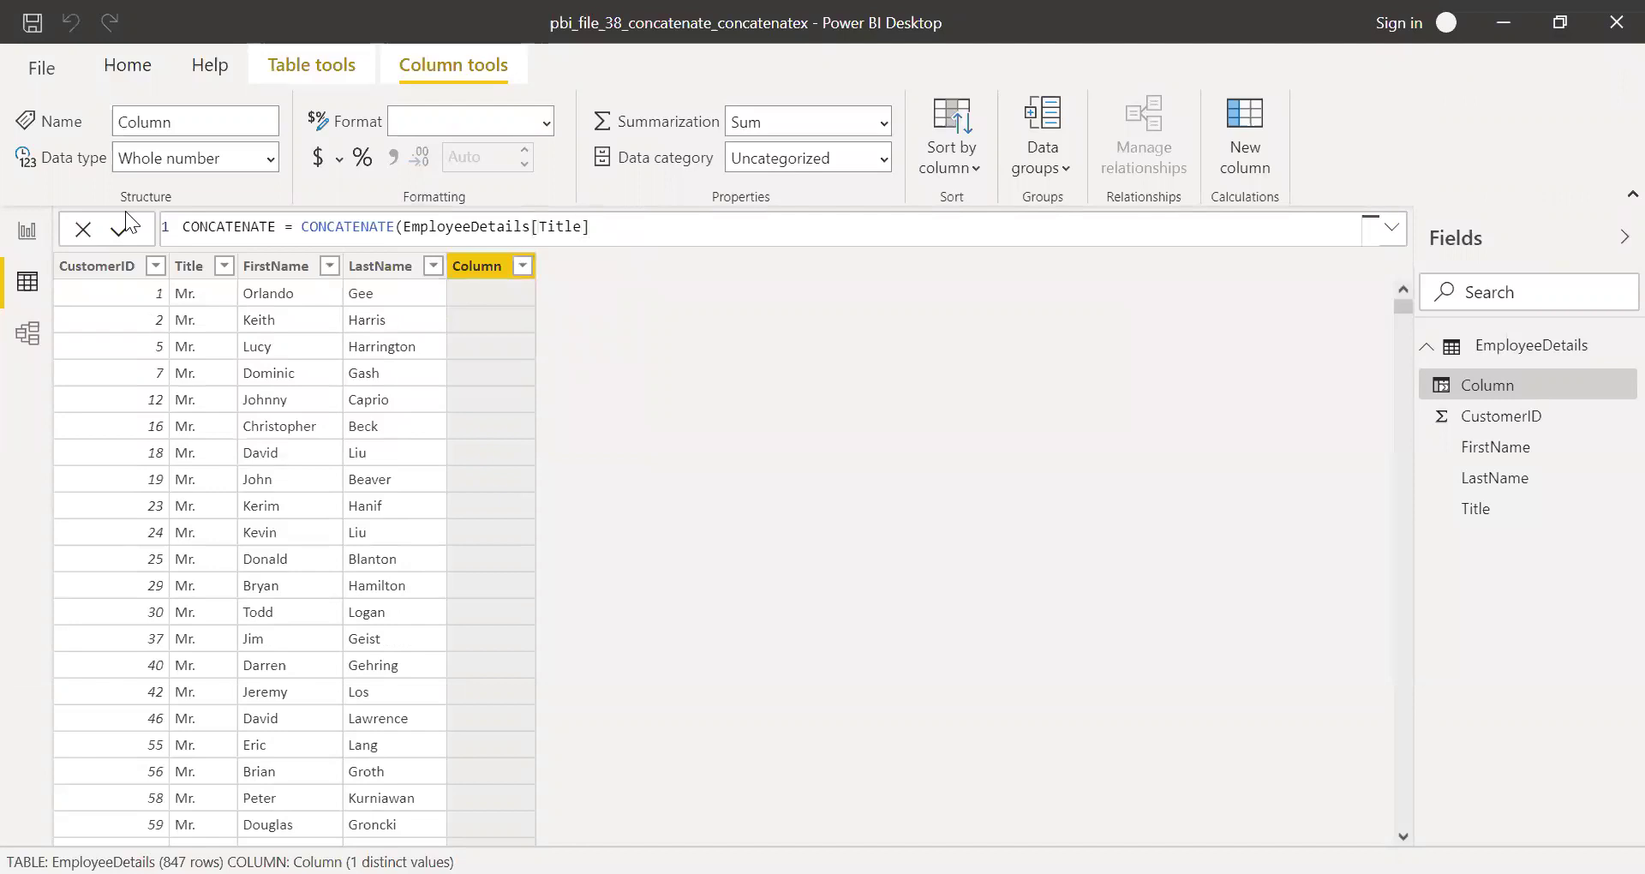
Step: Append & " " & EmployeeDetails[FirstName] after Title, replacing the stray commas with &
text(& " " ,)
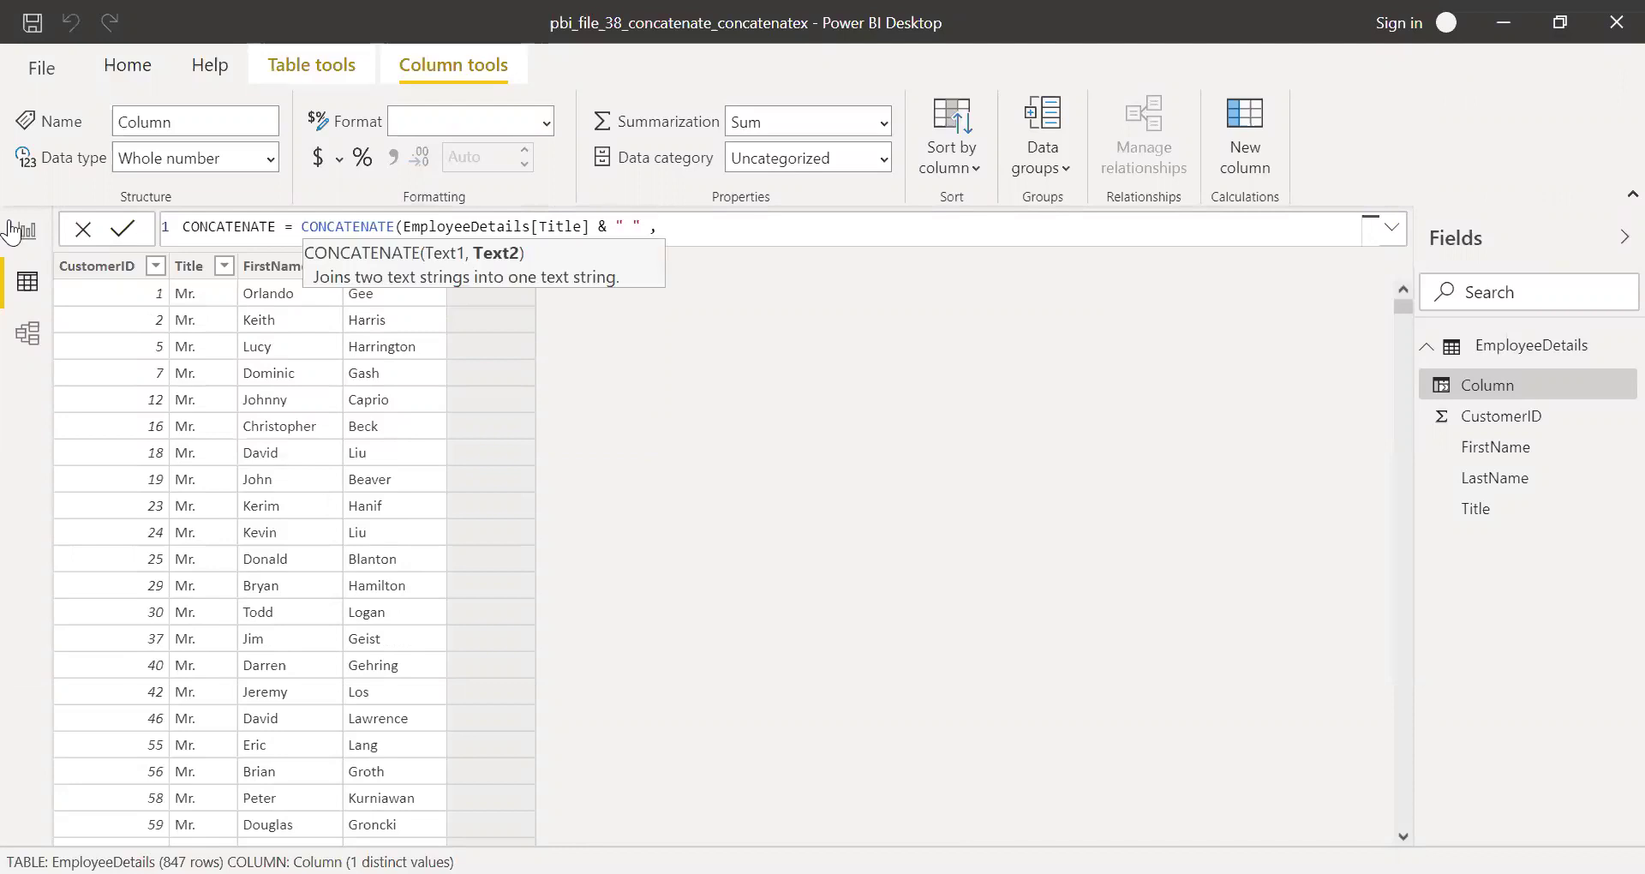
text(FIR)
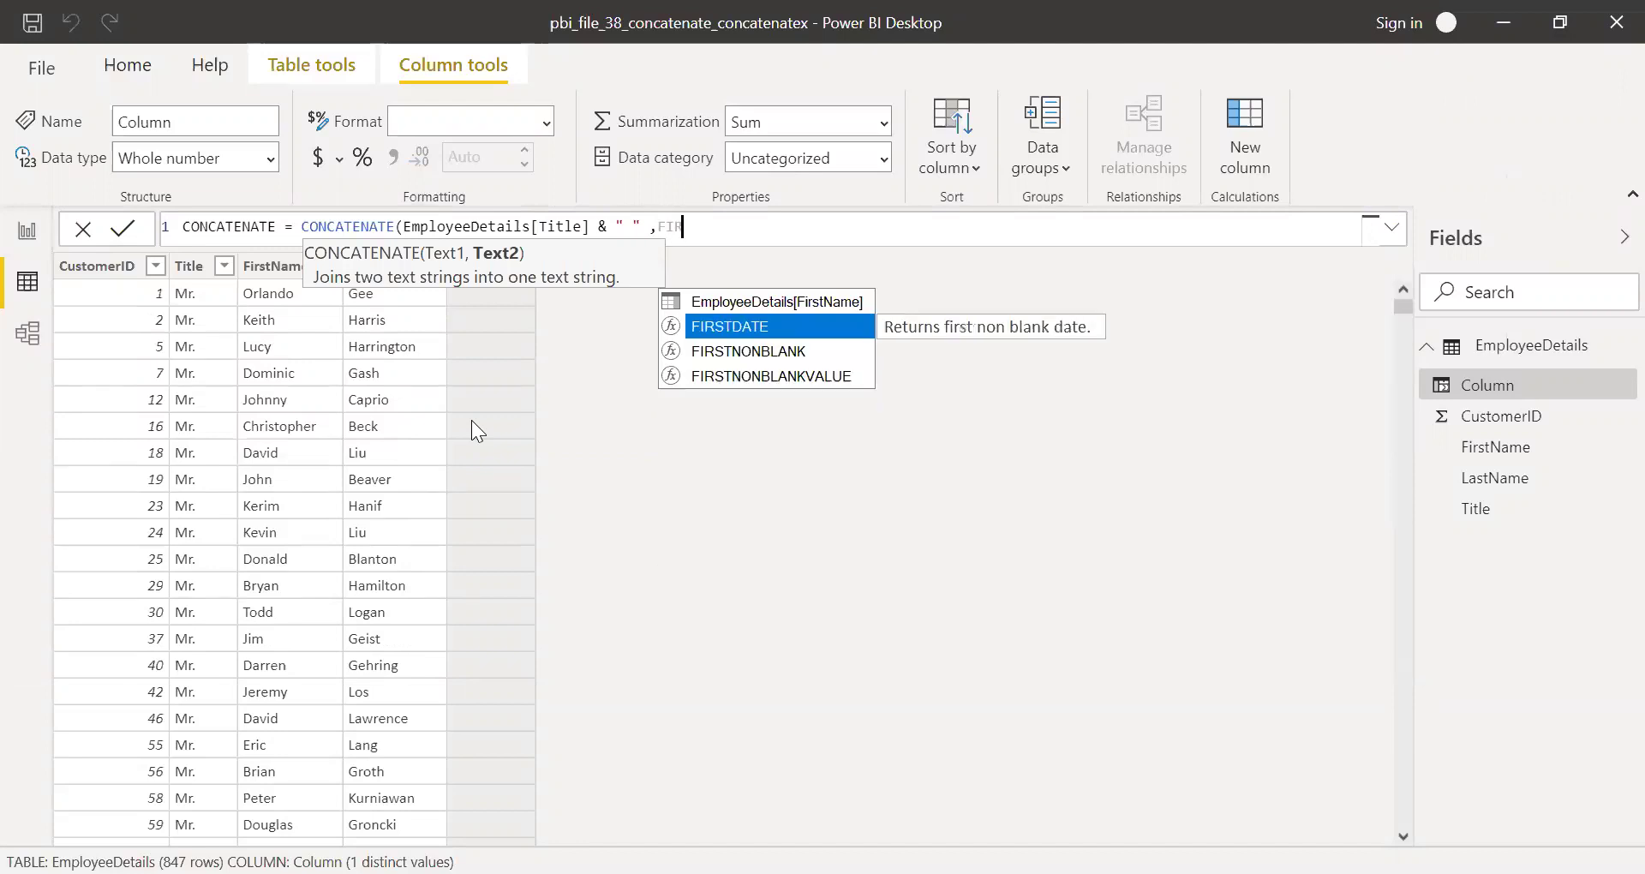
key(Up)
key(Tab)
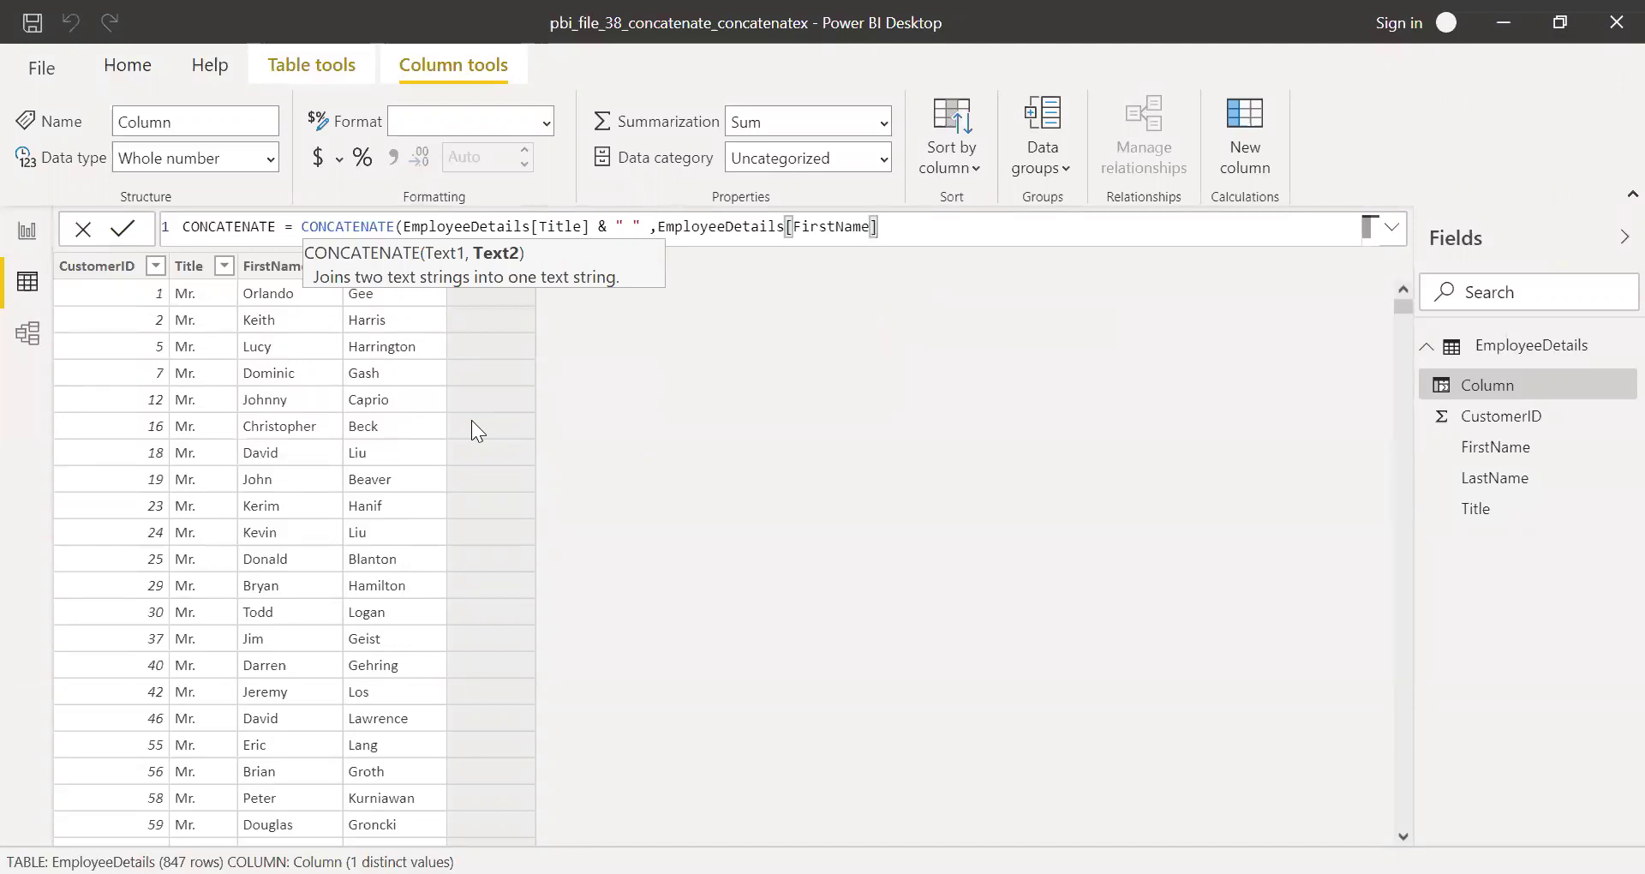
text(,)
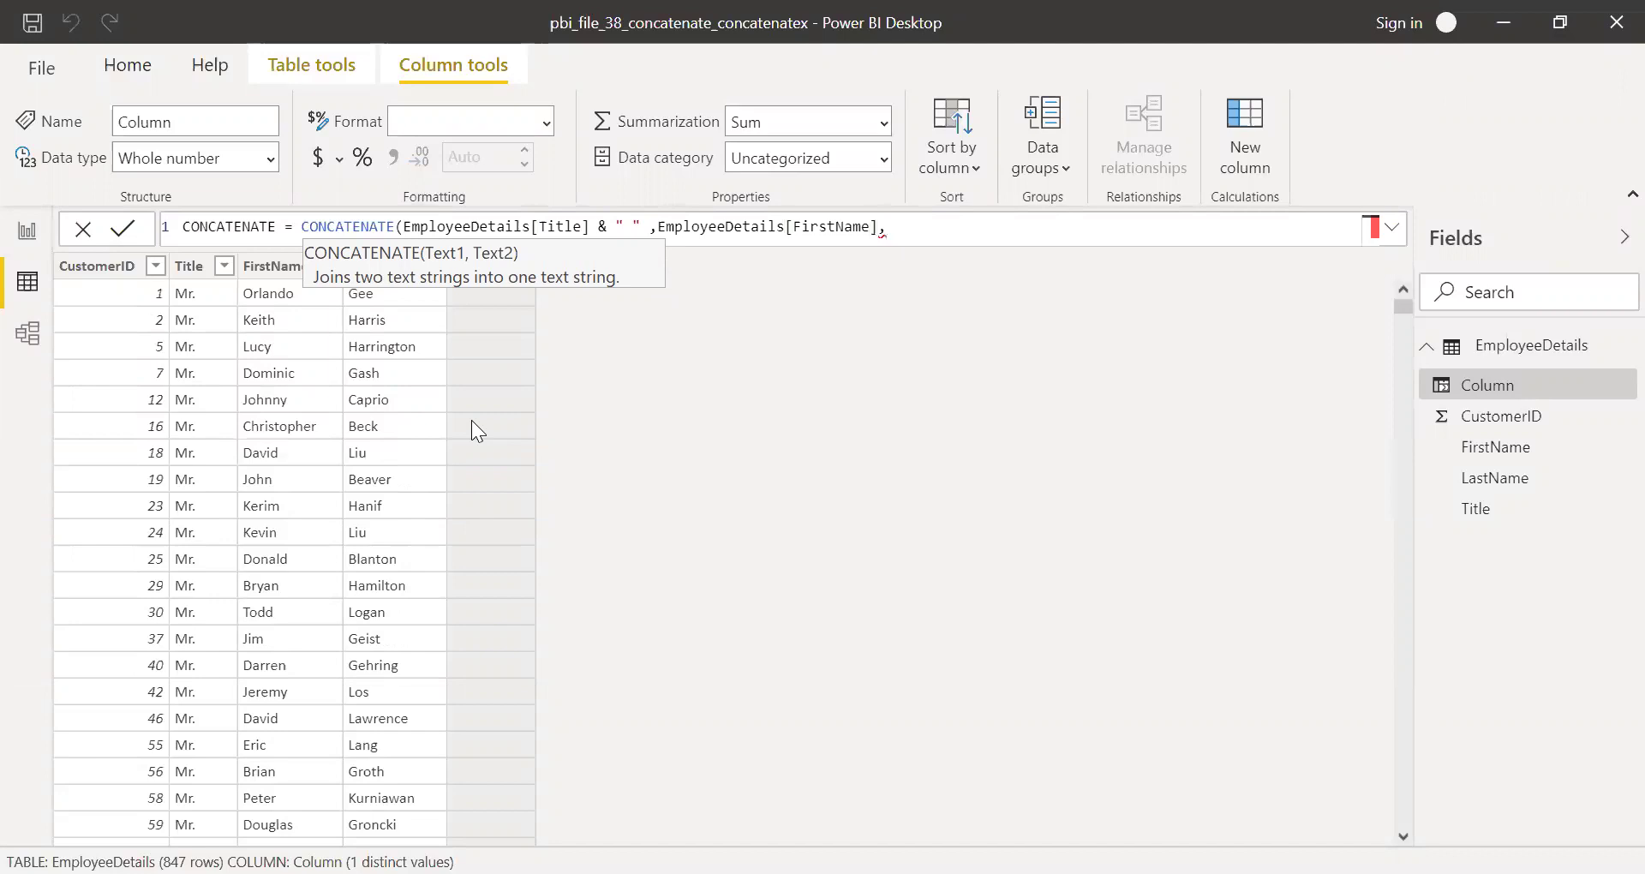
key(BackSpace)
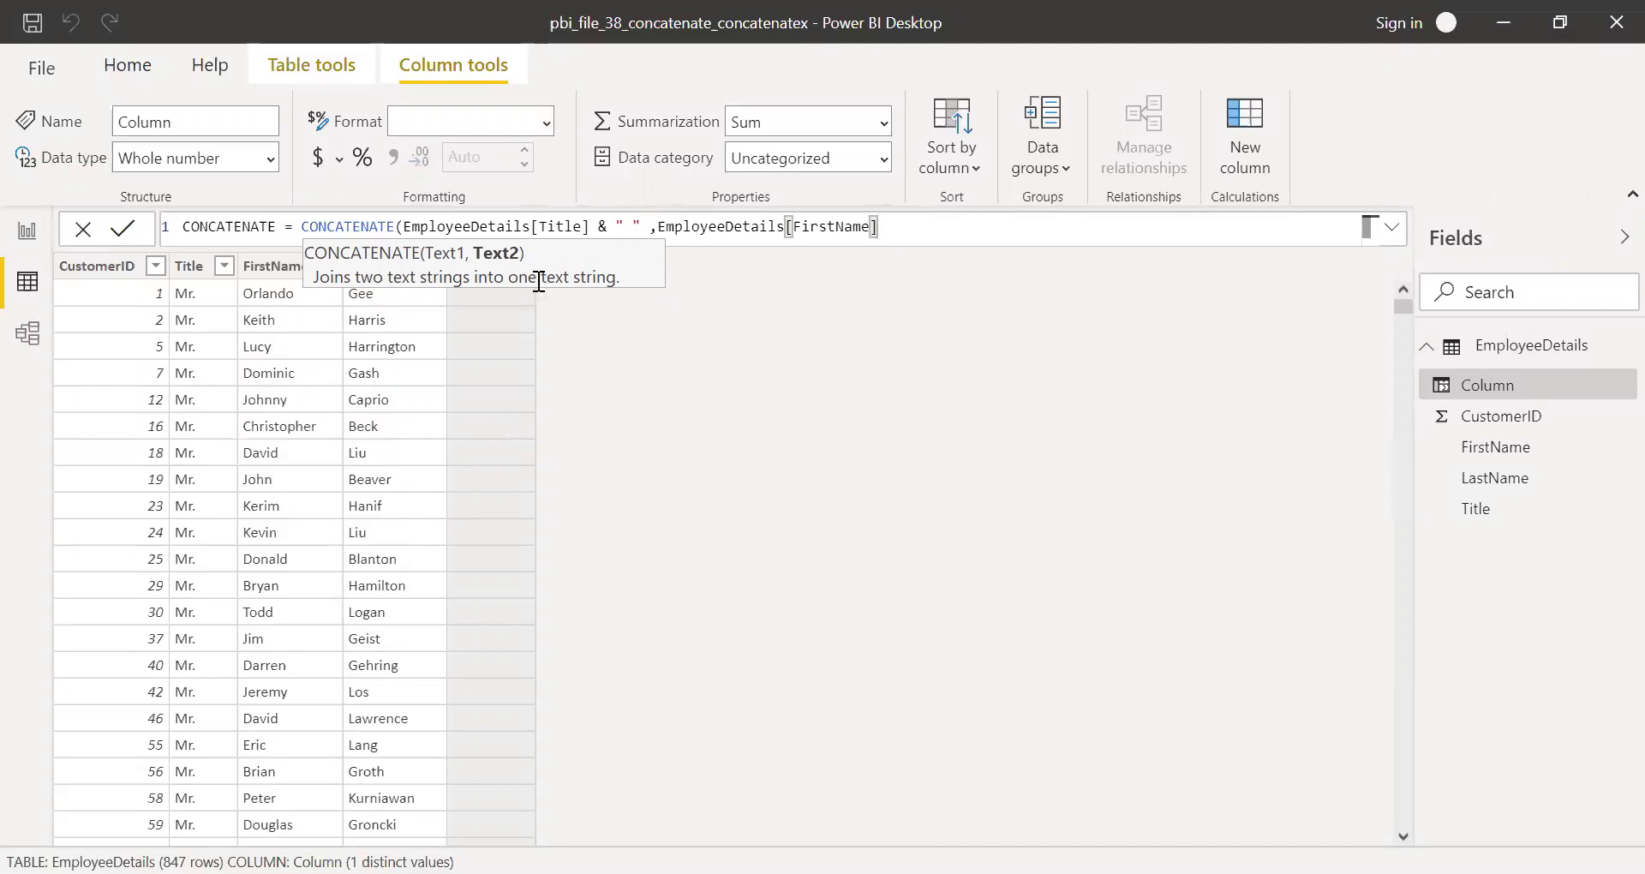
click(658, 227)
key(BackSpace)
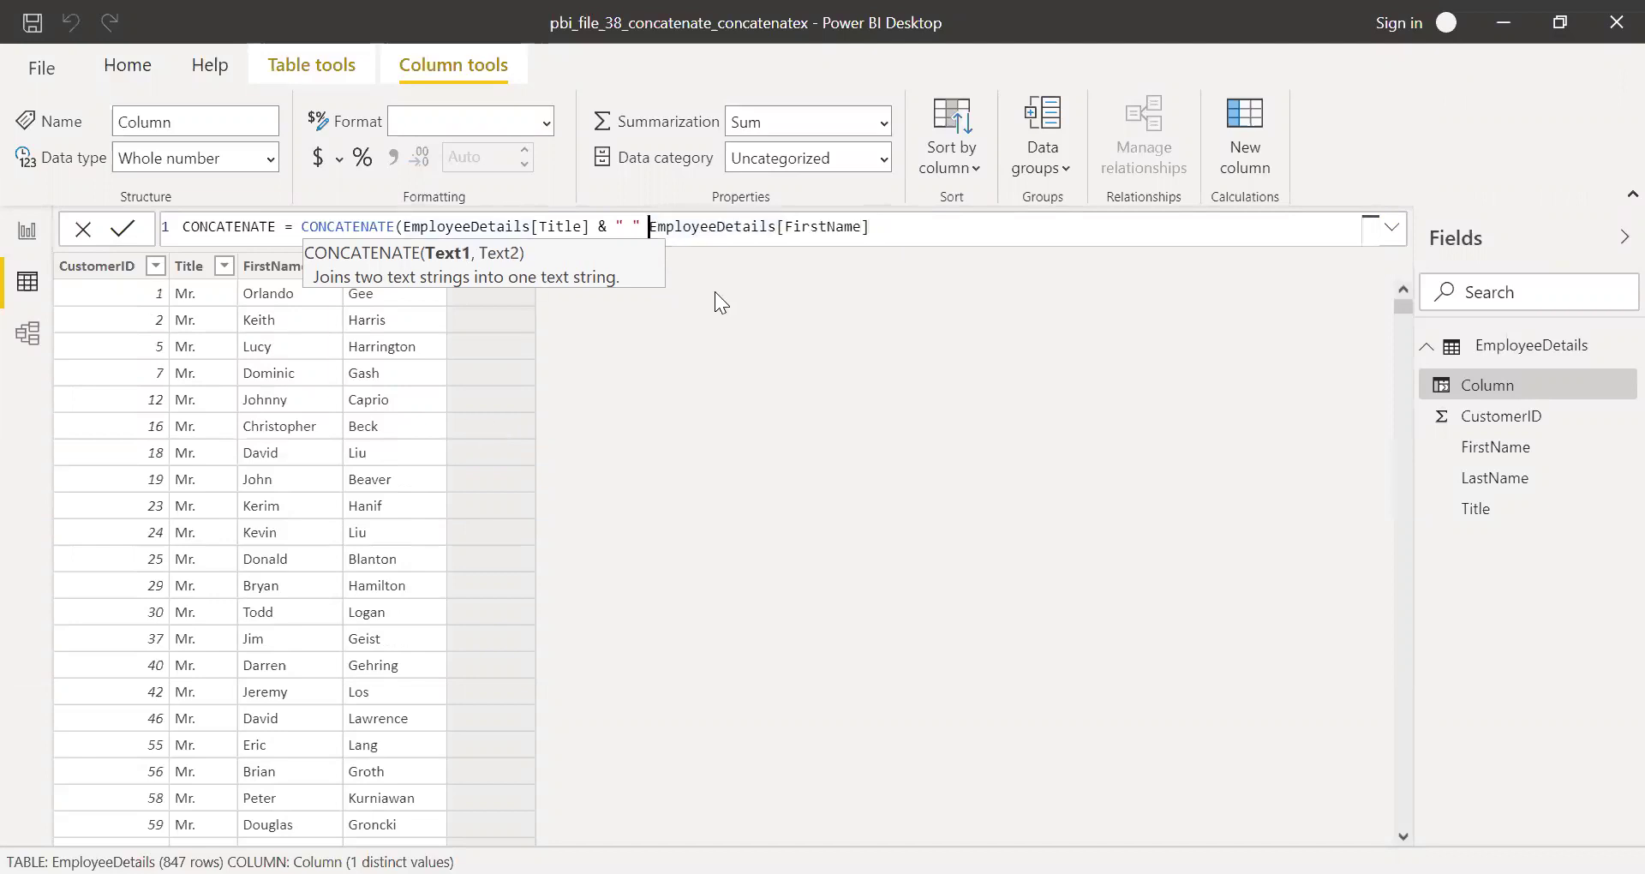
text(&)
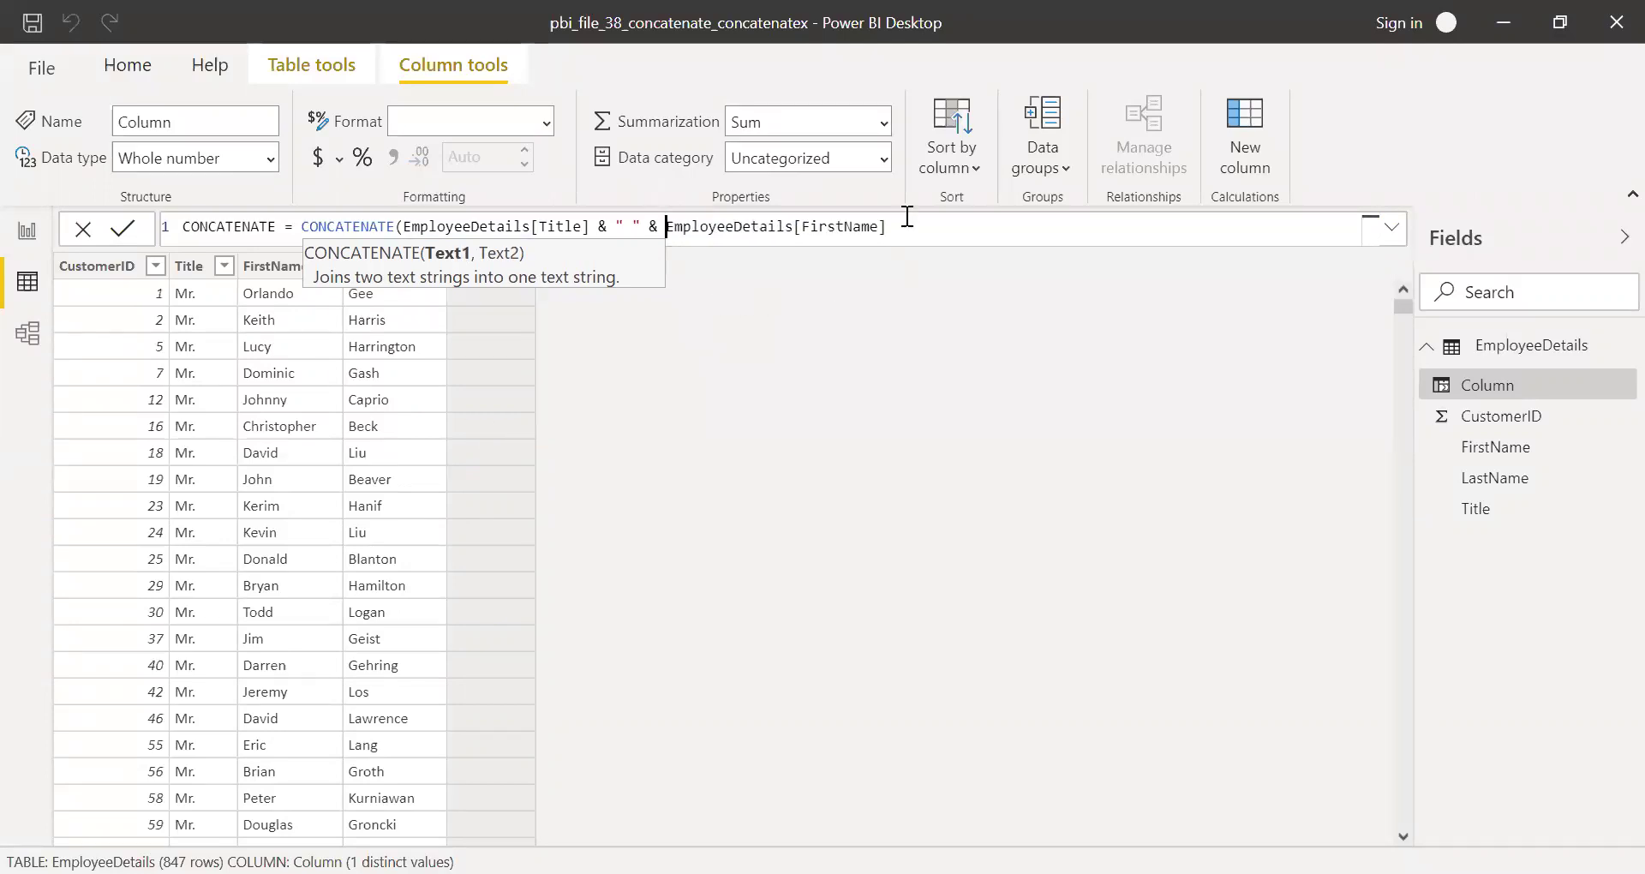
click(924, 230)
Step: Add EmployeeDetails[LastName] with a space separator after FirstName, close the formula and commit
text(,)
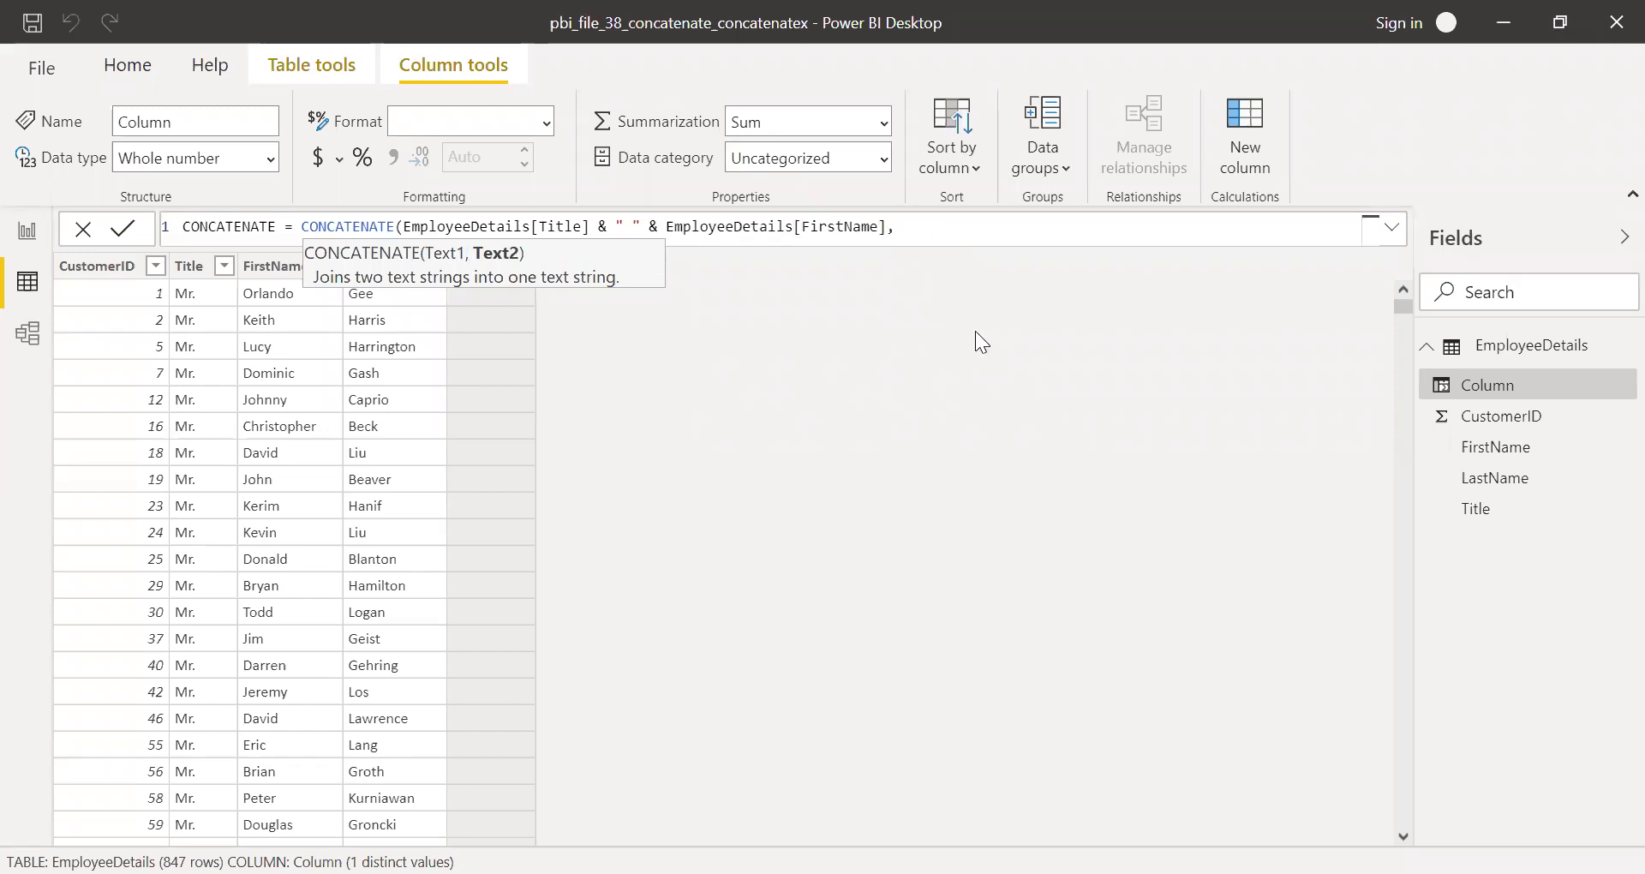
text(LAS)
key(Up)
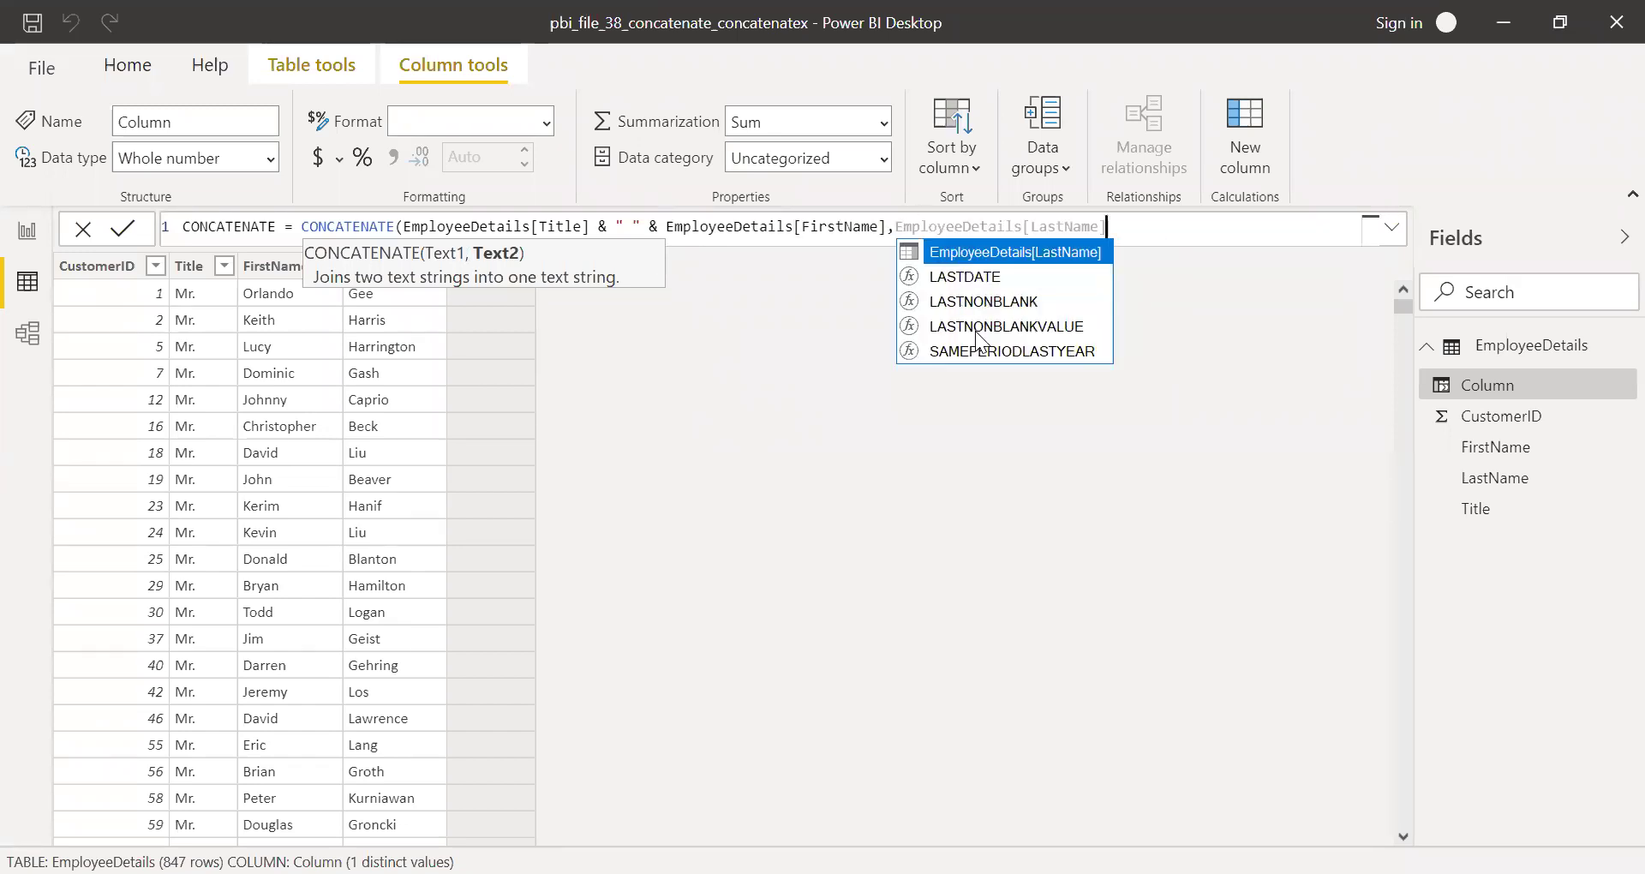
key(Tab)
text())
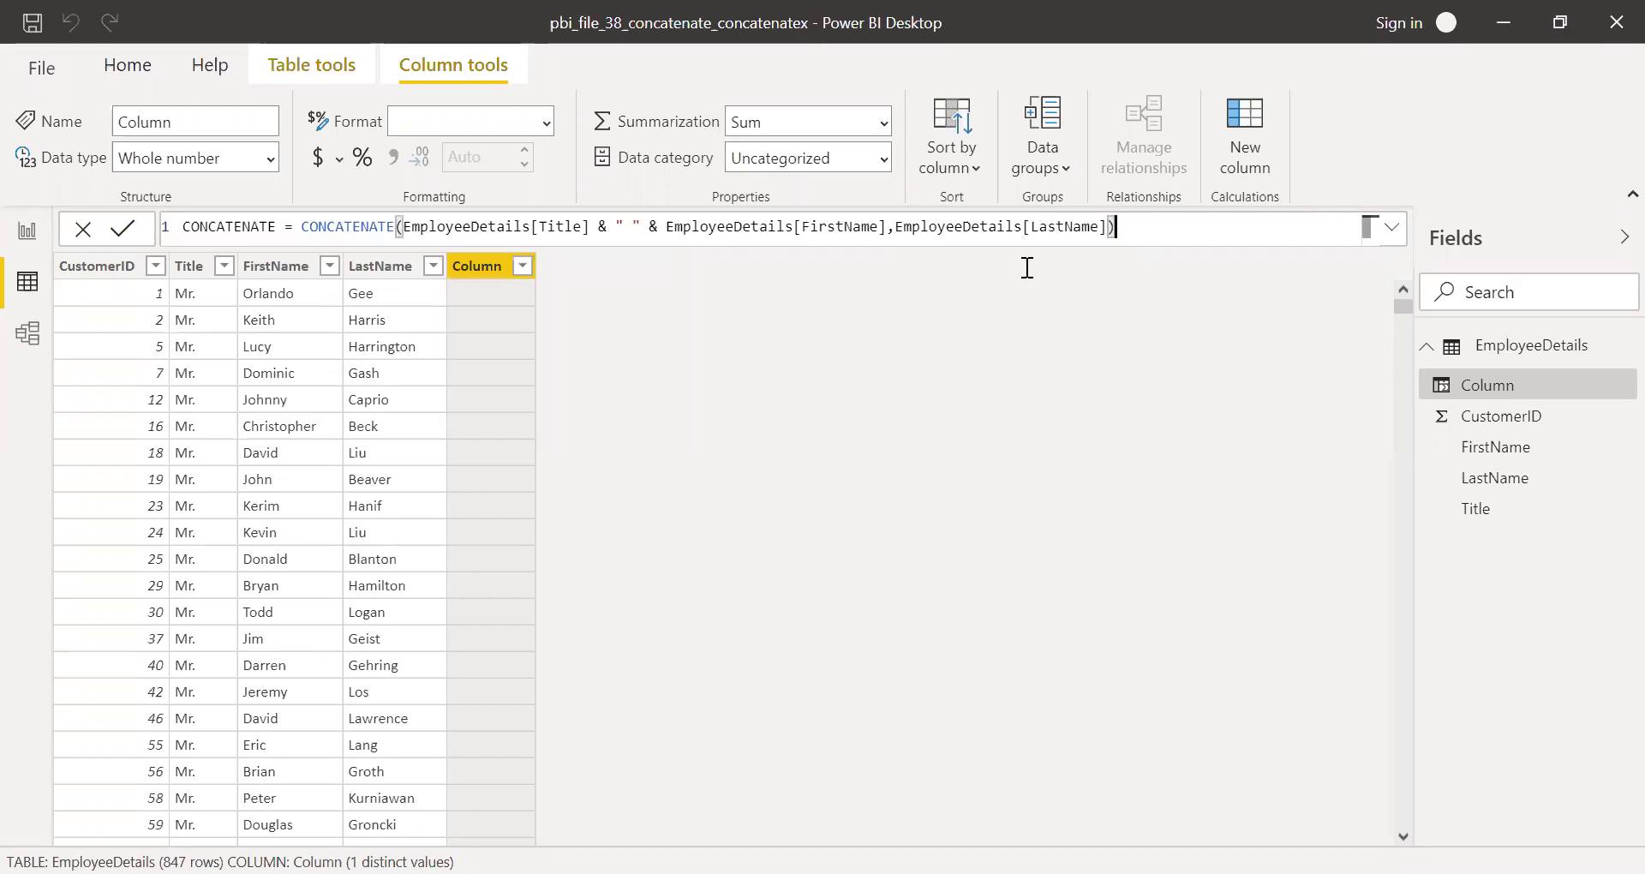
click(890, 225)
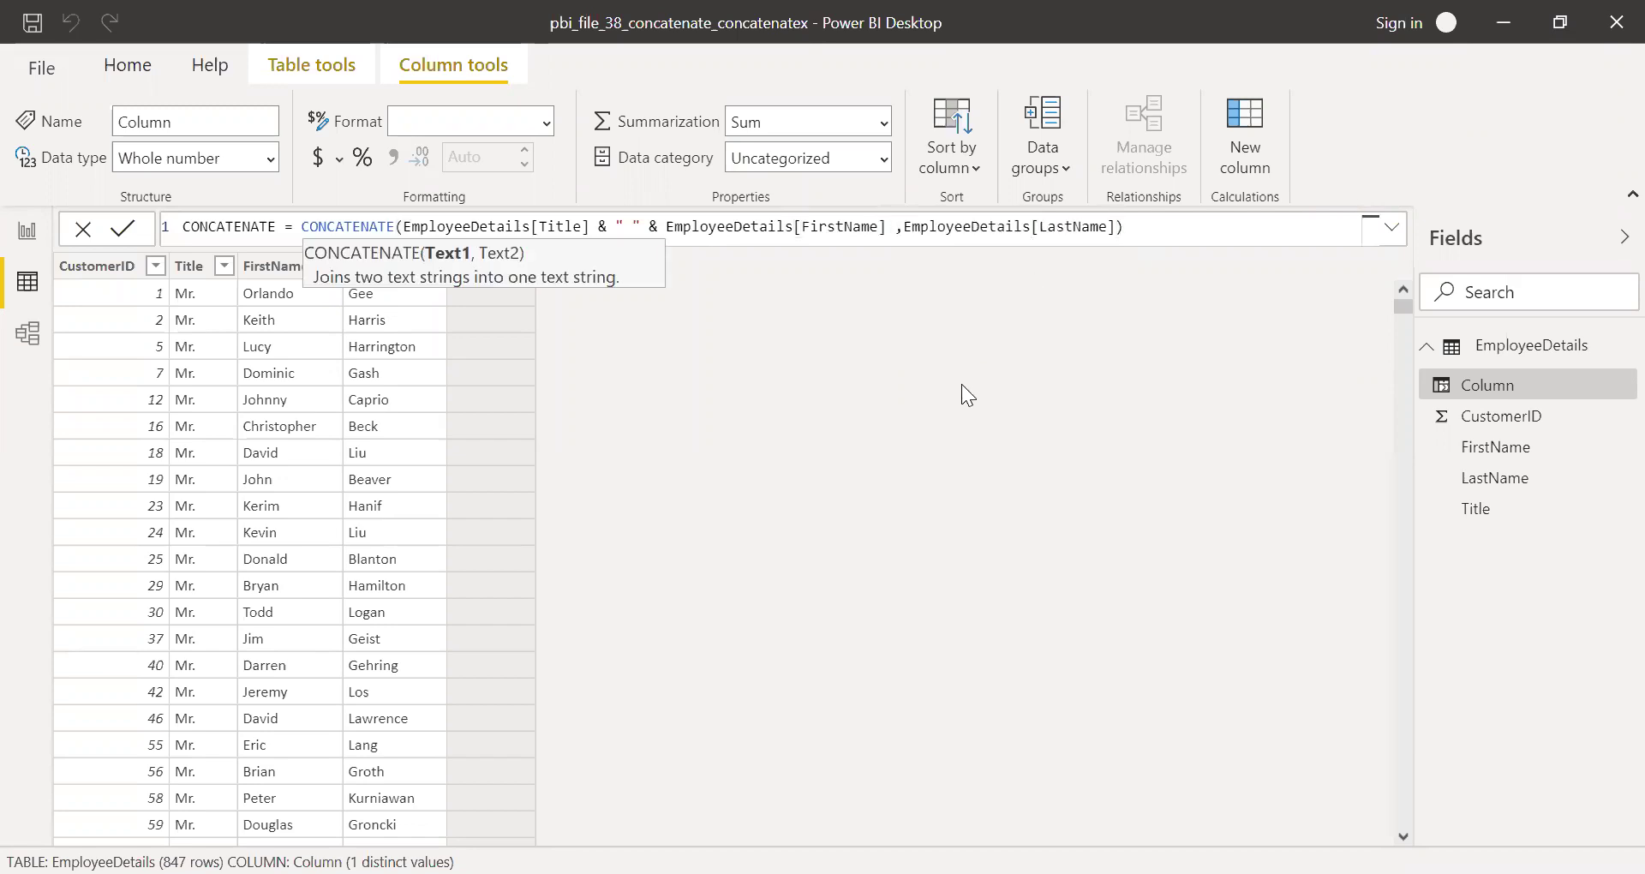
text(& " ")
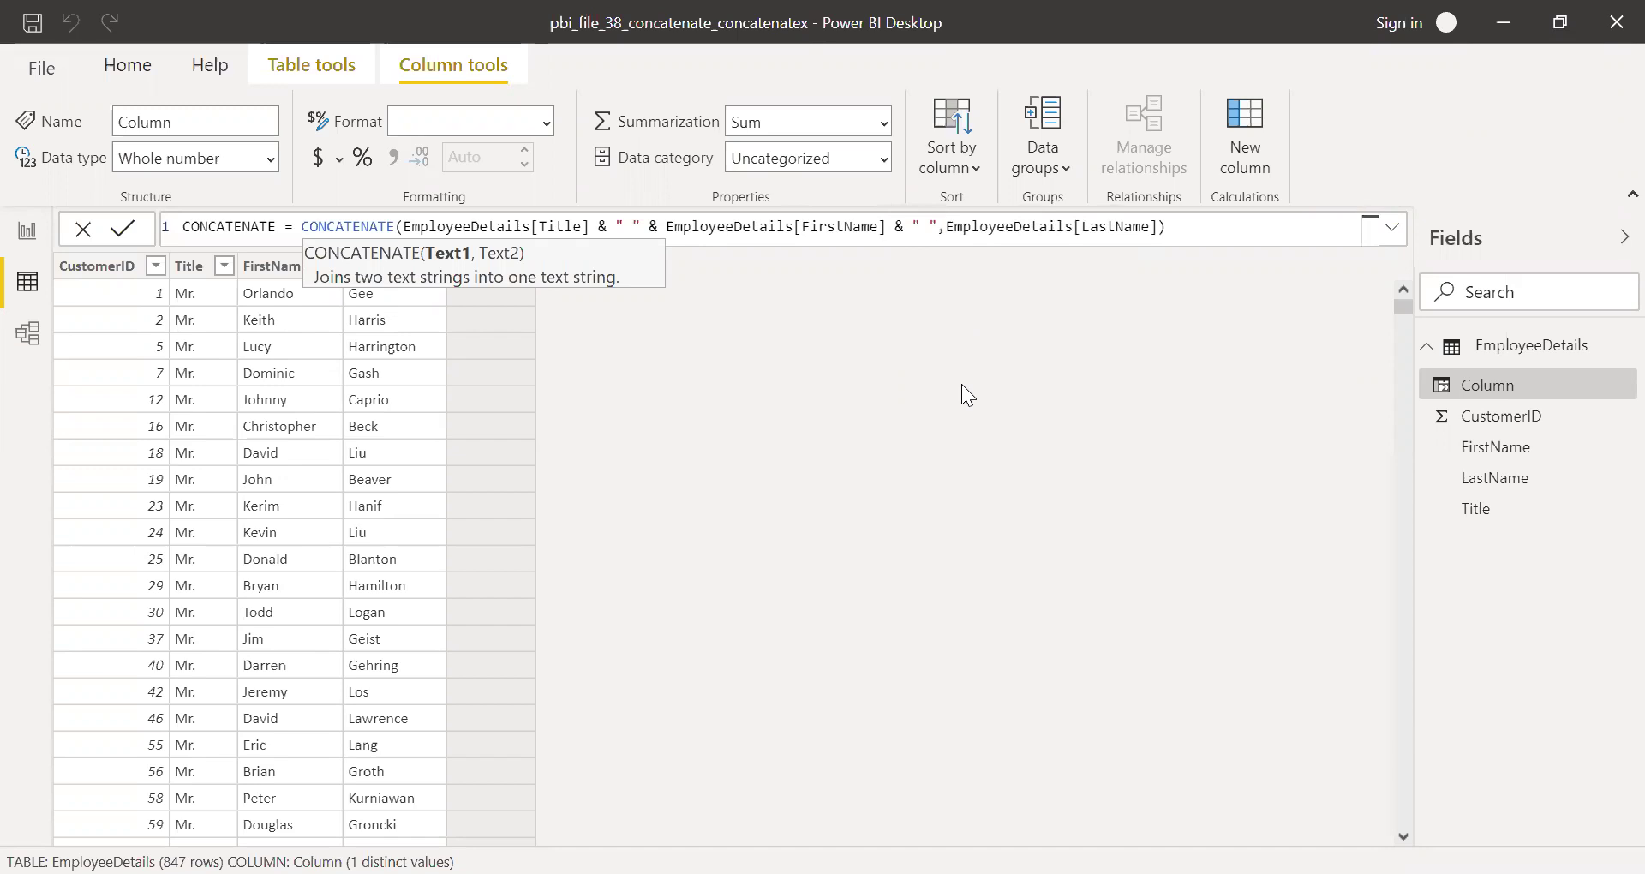
click(1232, 226)
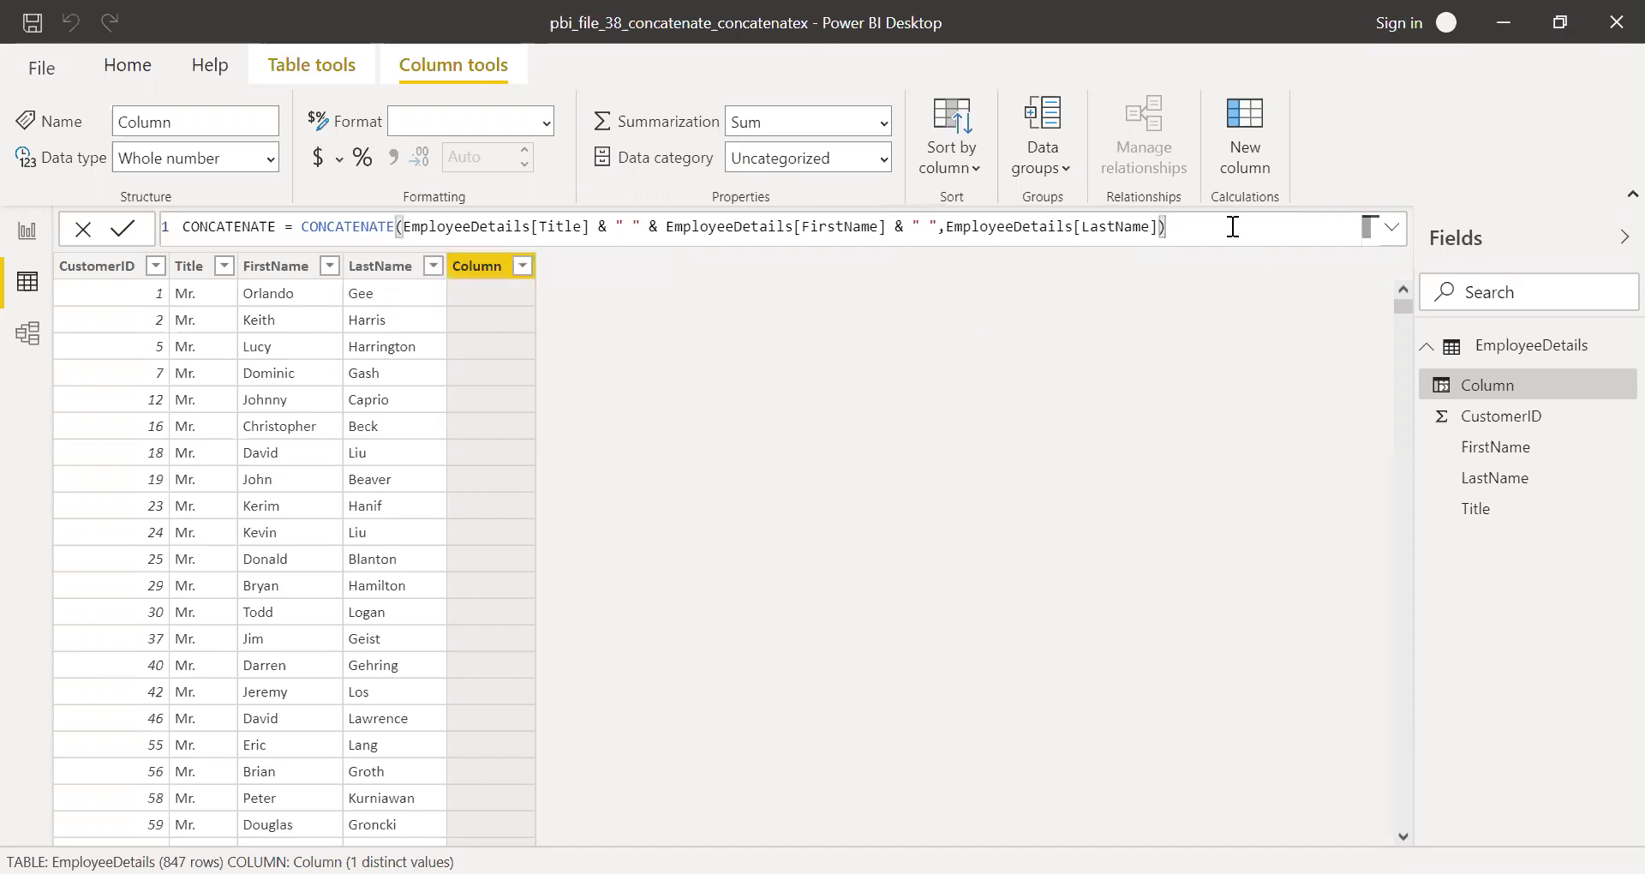
key(Return)
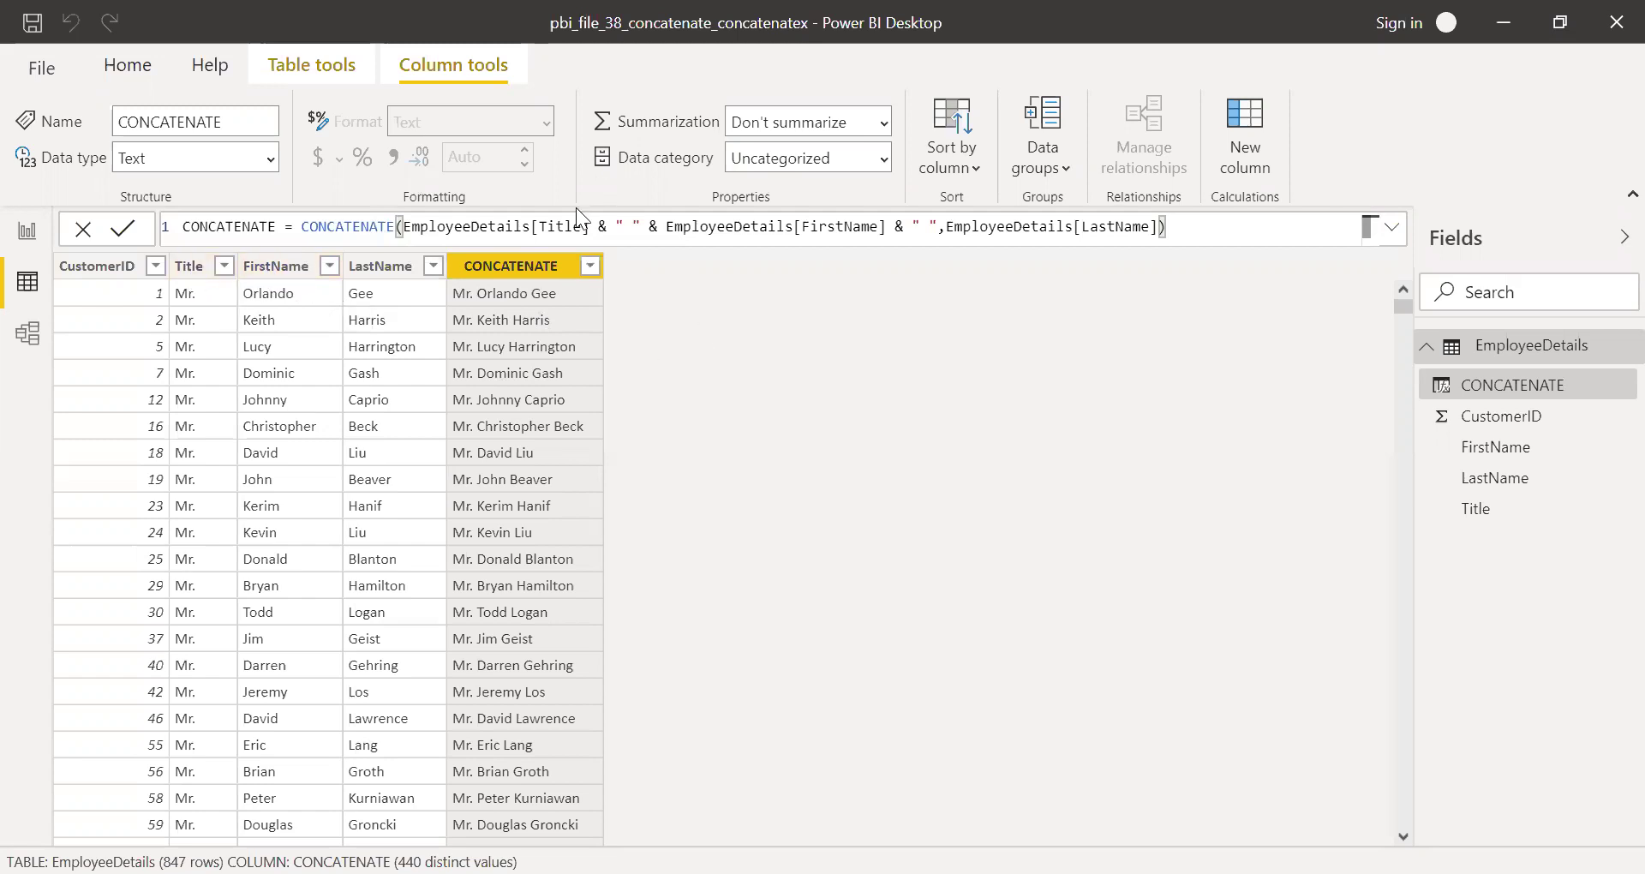
click(614, 225)
click(946, 226)
drag(946, 226, 1176, 226)
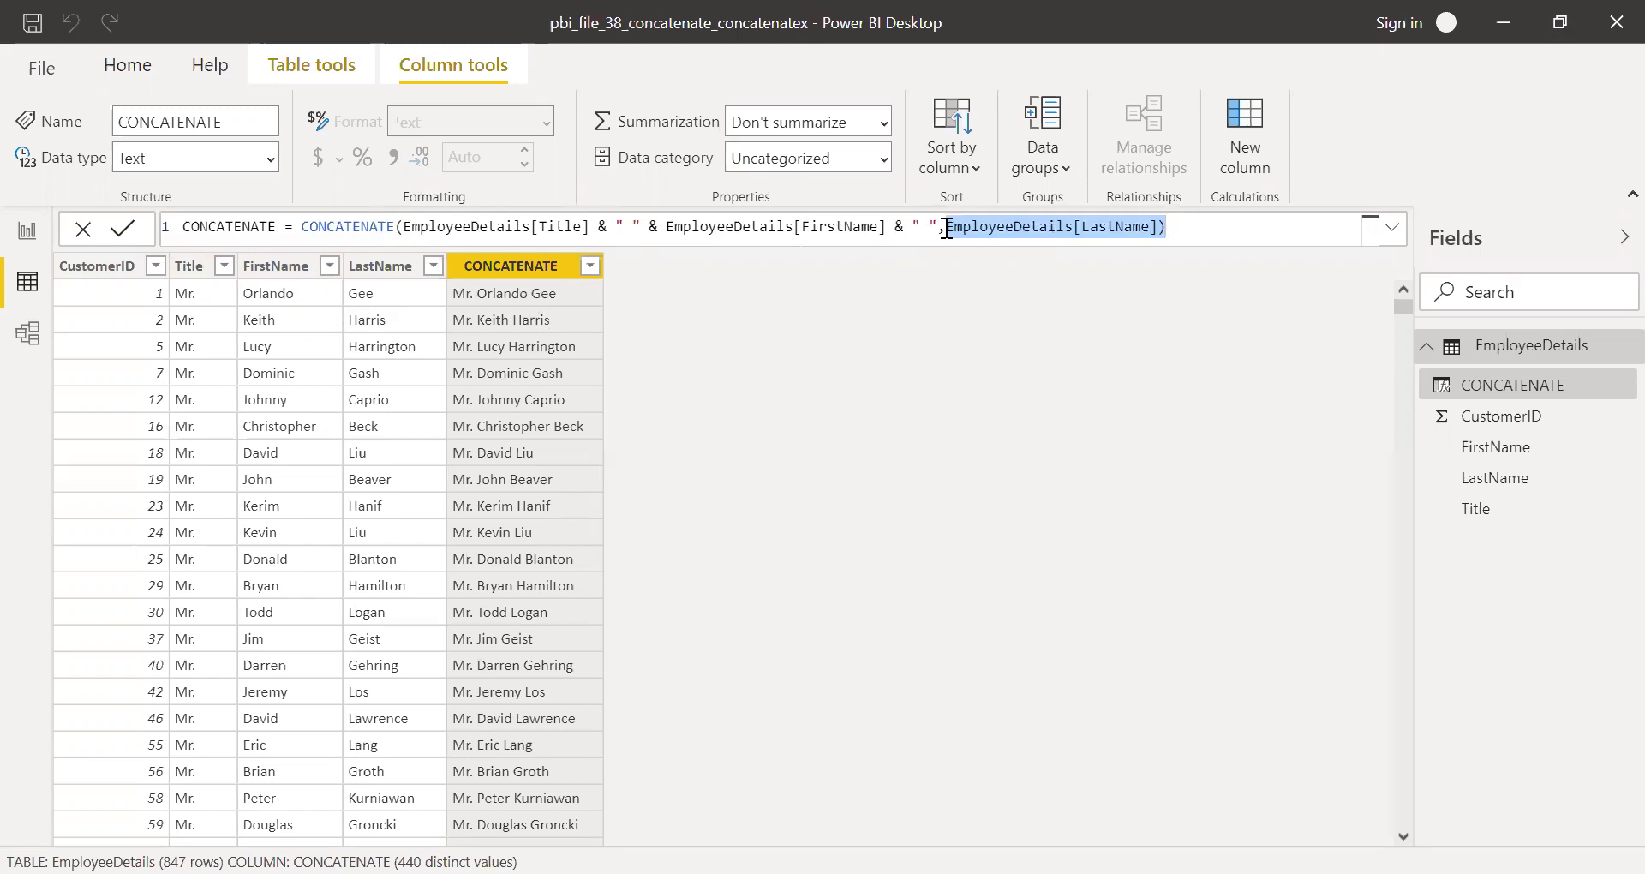
drag(939, 226, 420, 221)
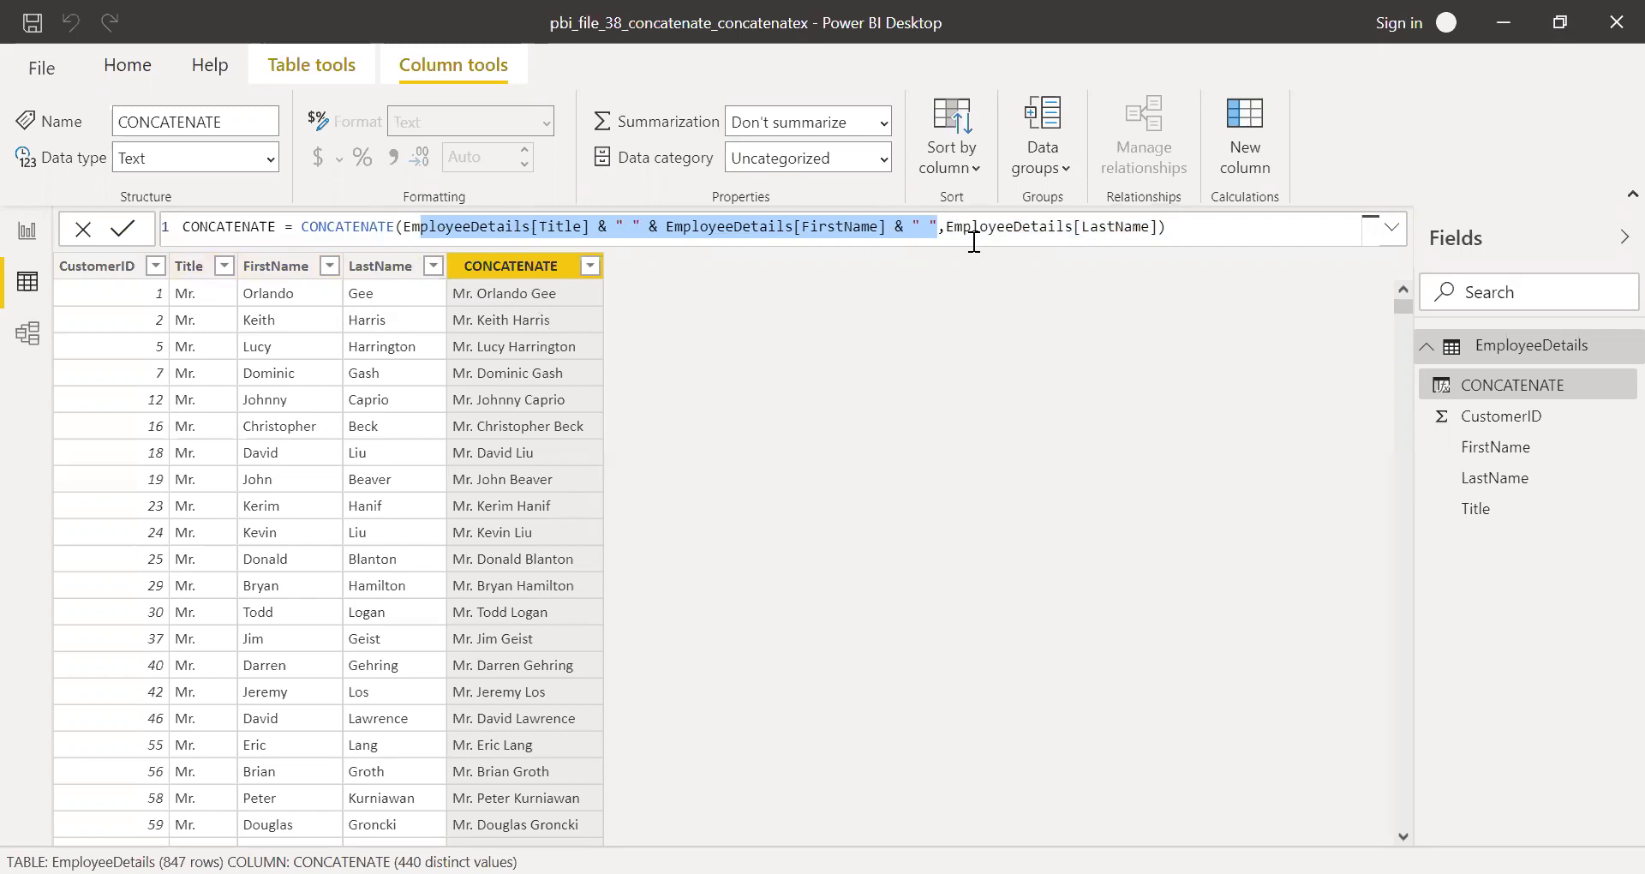
click(1195, 226)
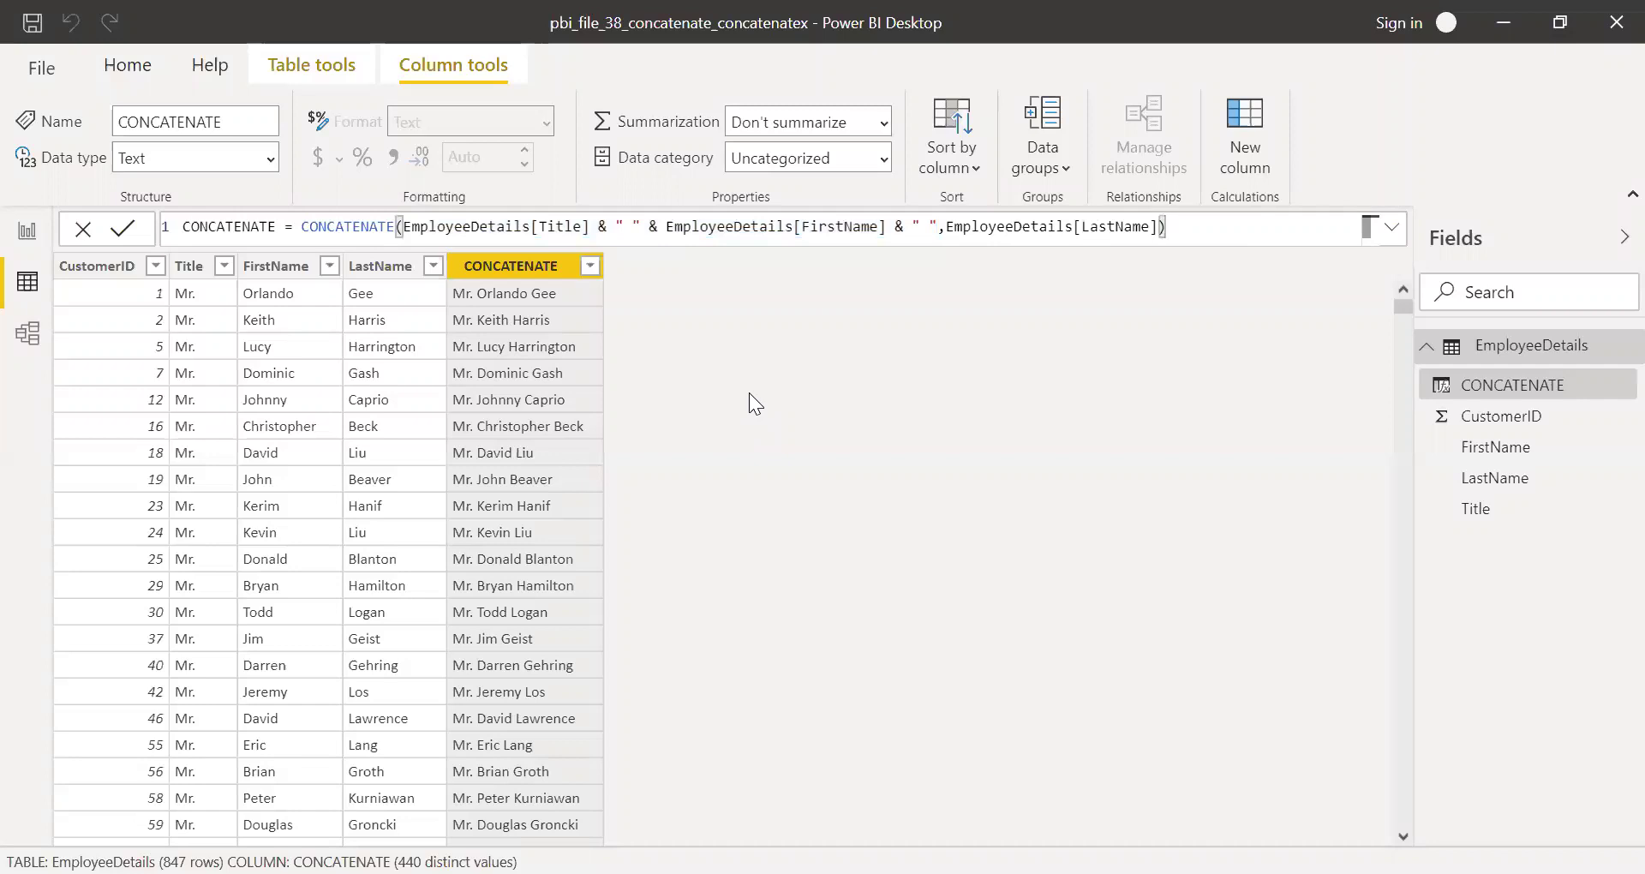
Step: Create the column CONCATENATEX_COL = CONCATENATEX(EmployeeDetails, EmployeeDetails[FirstName], ",")
click(1255, 121)
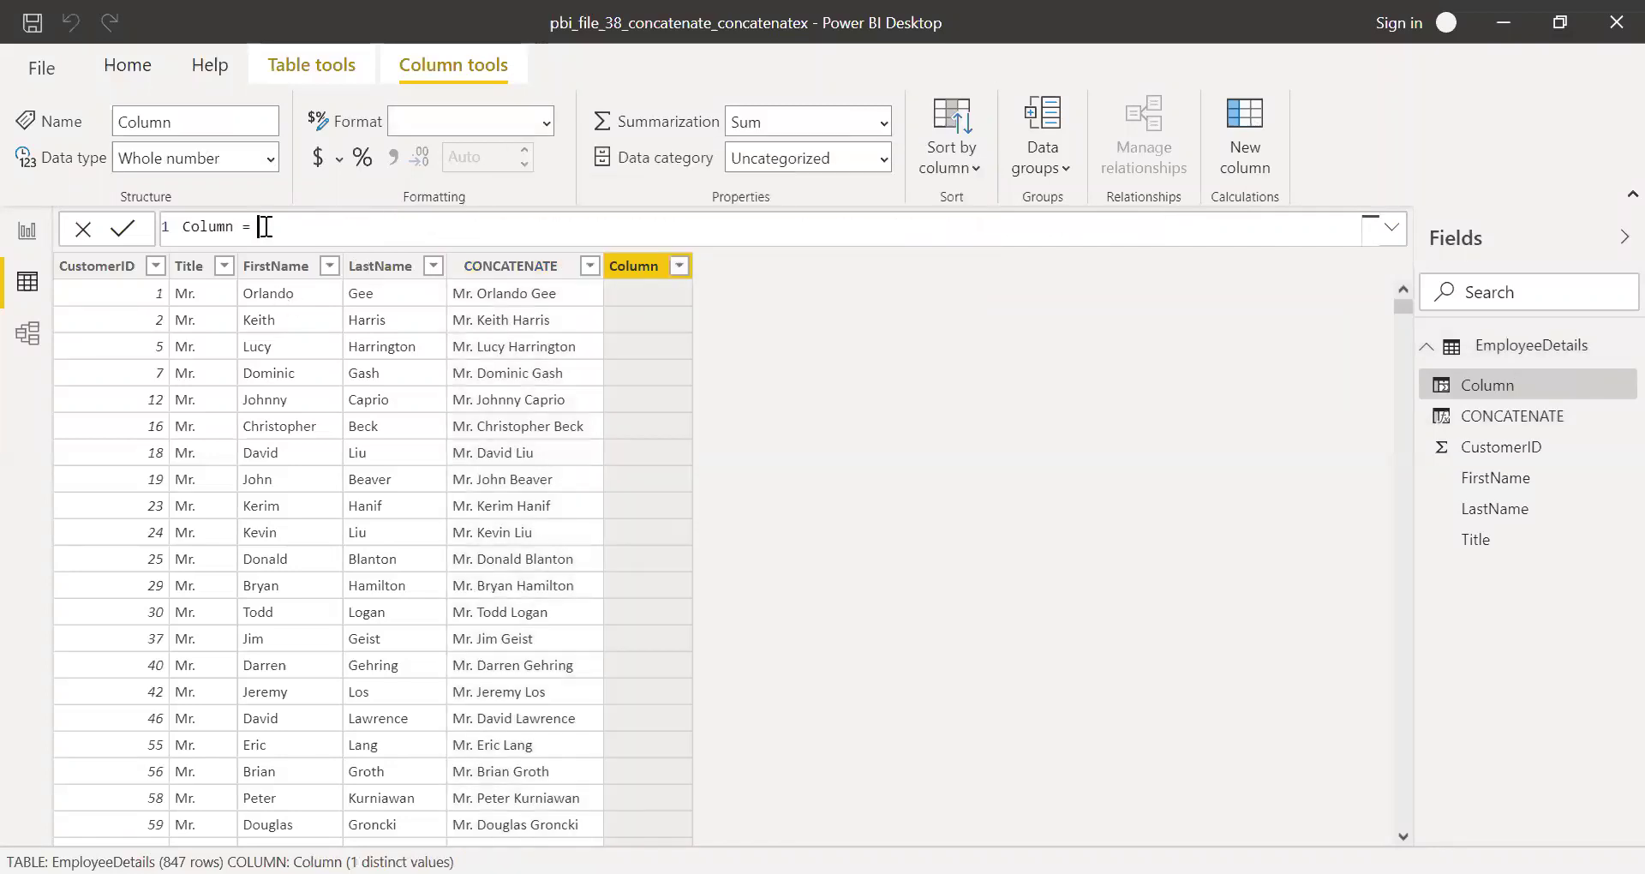
key(ctrl+a)
text(CONCATENATEX_COL = CONC)
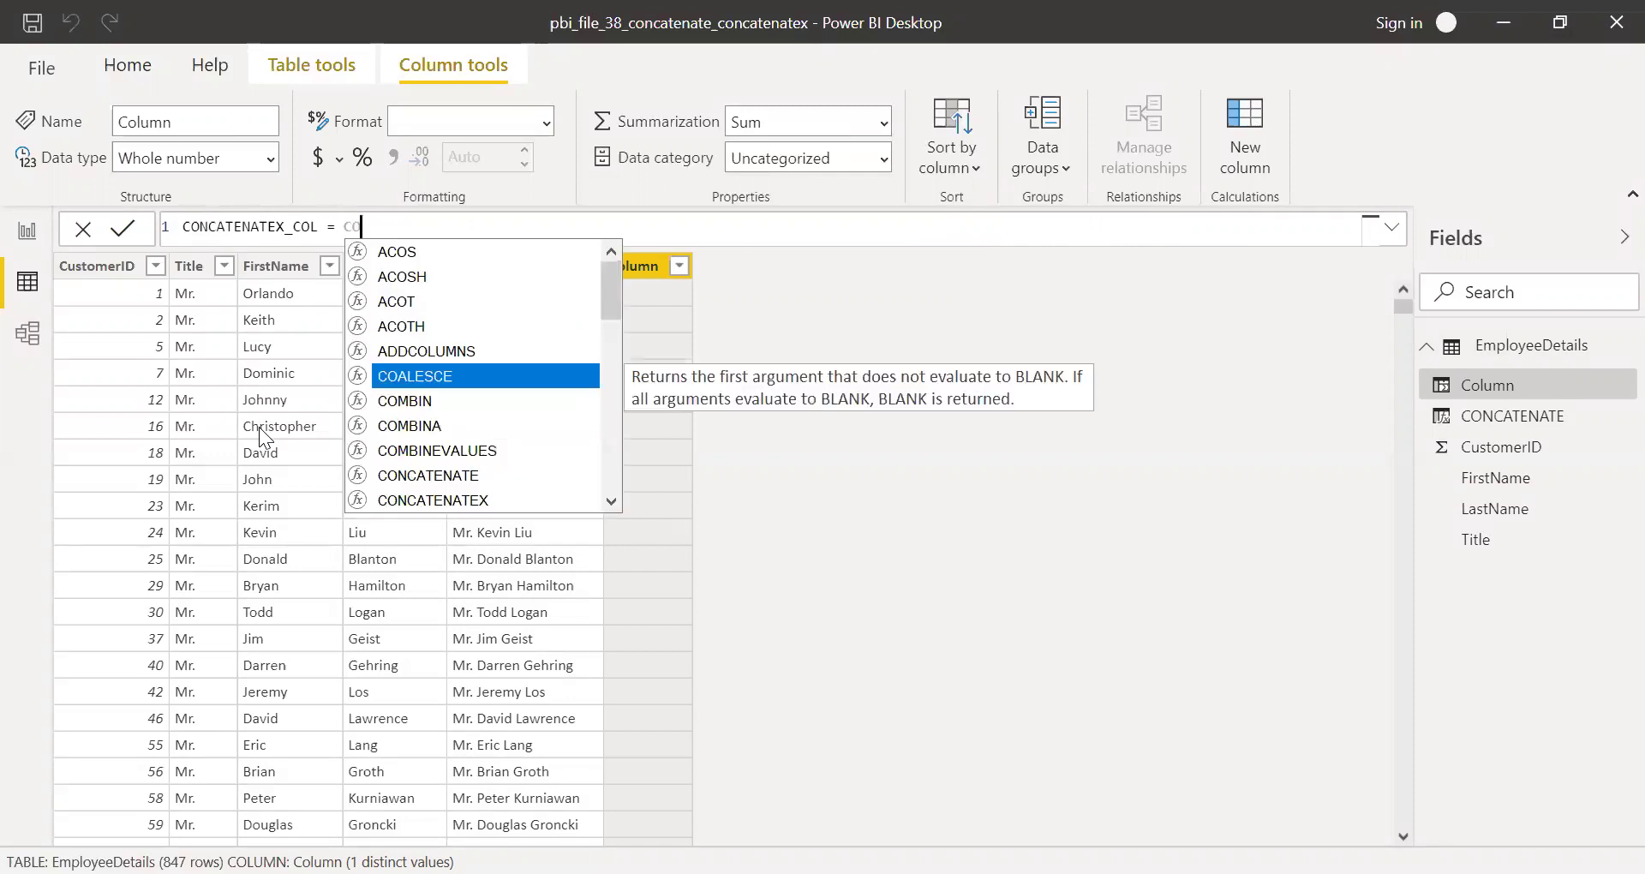
key(Down)
key(Tab)
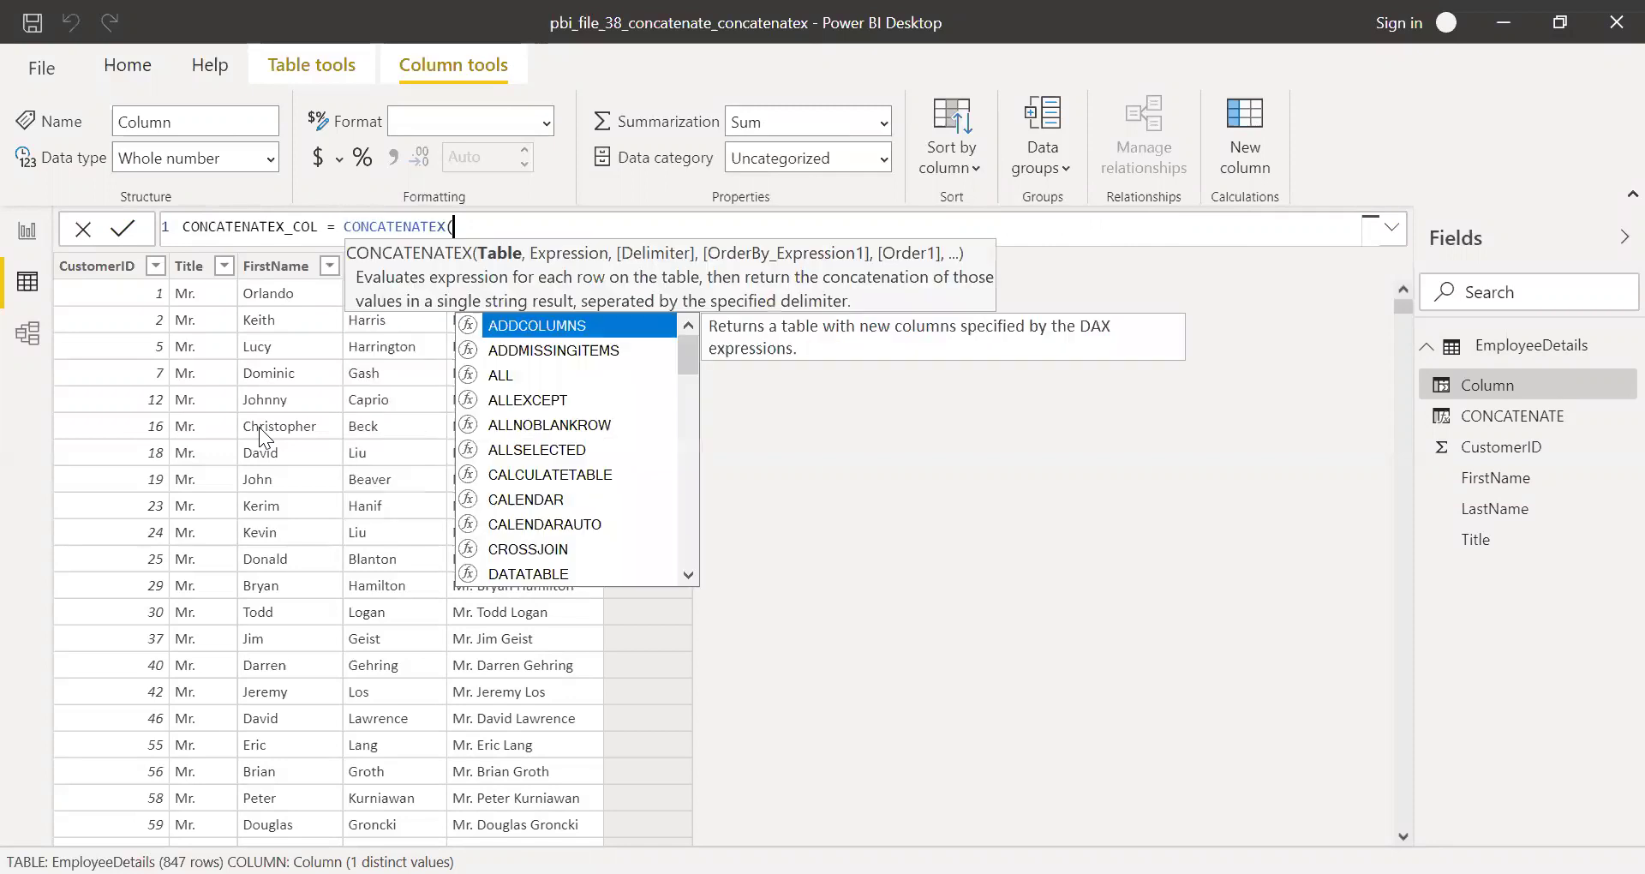
text(EMP)
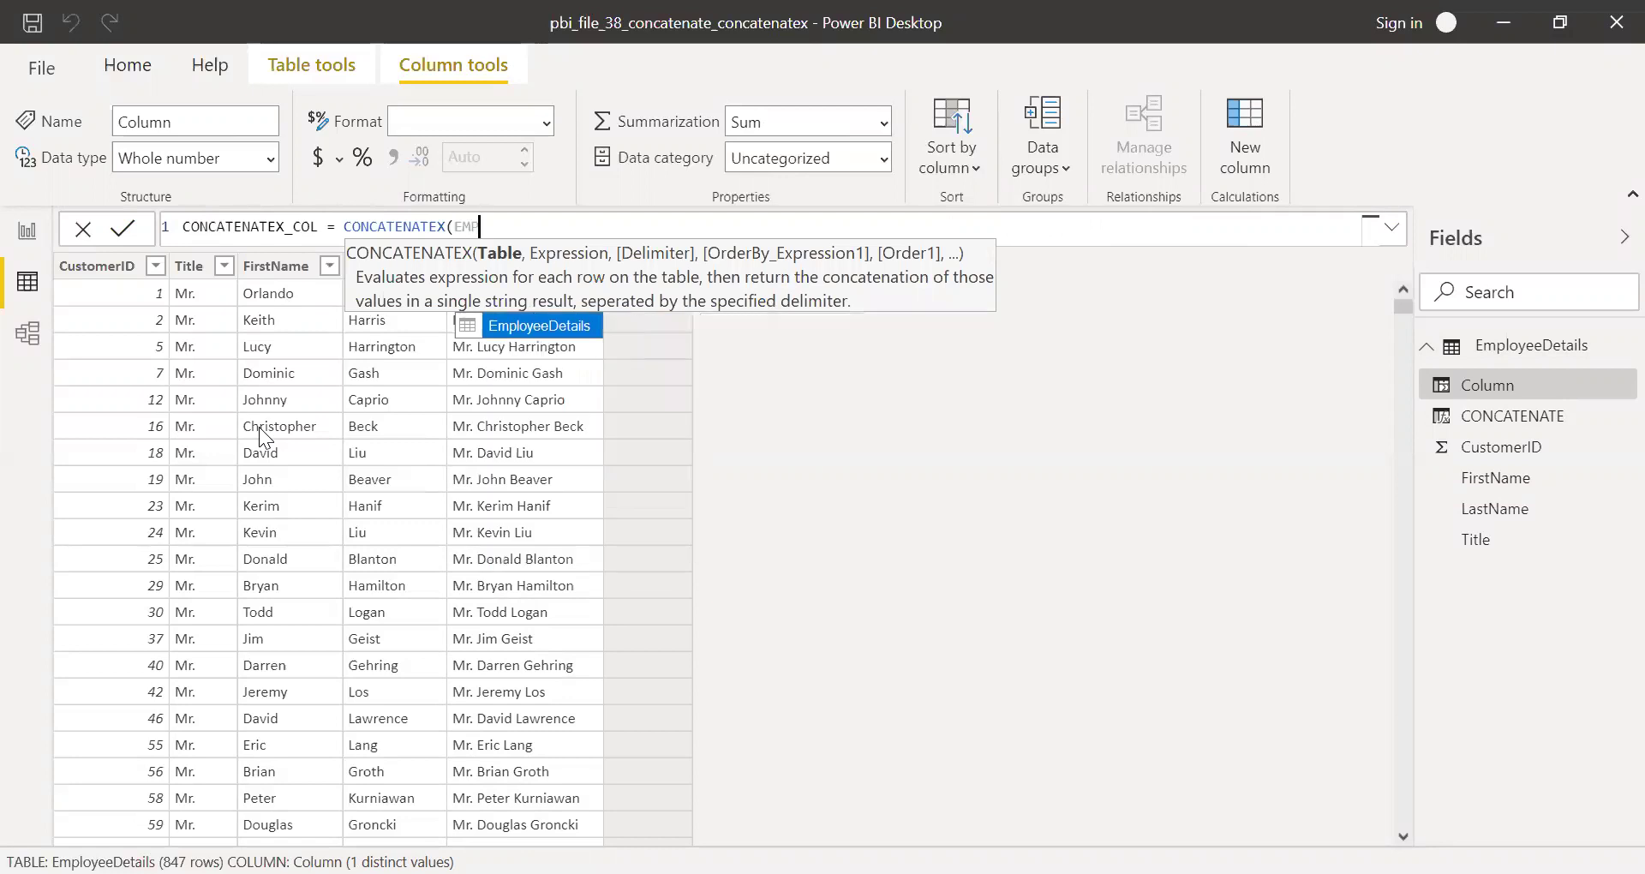
key(Tab)
text(,)
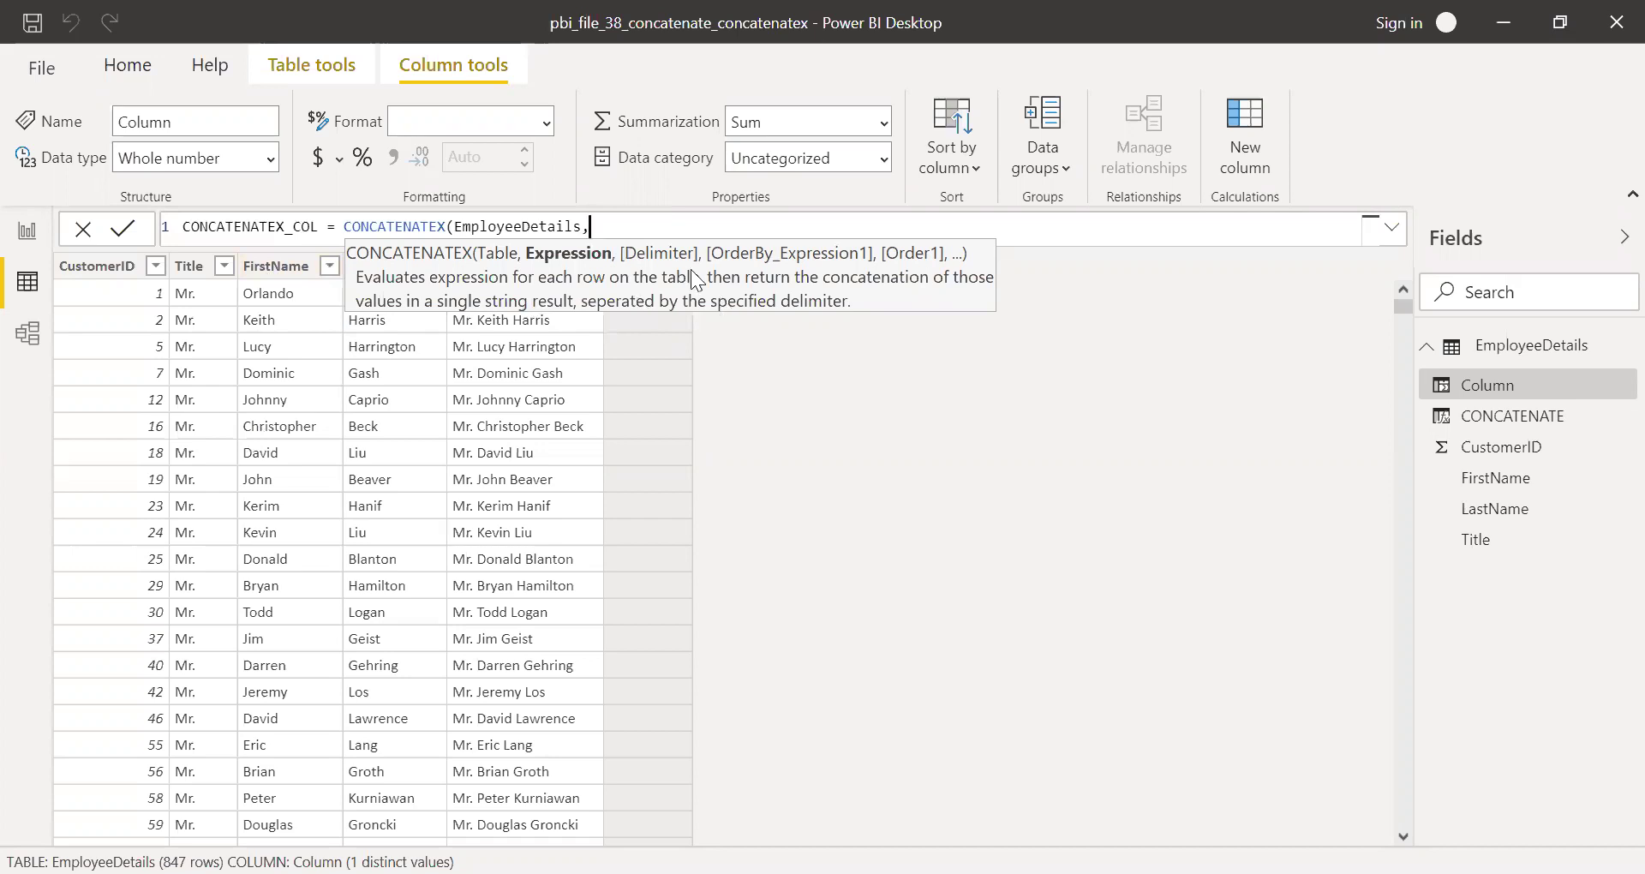
text(FI)
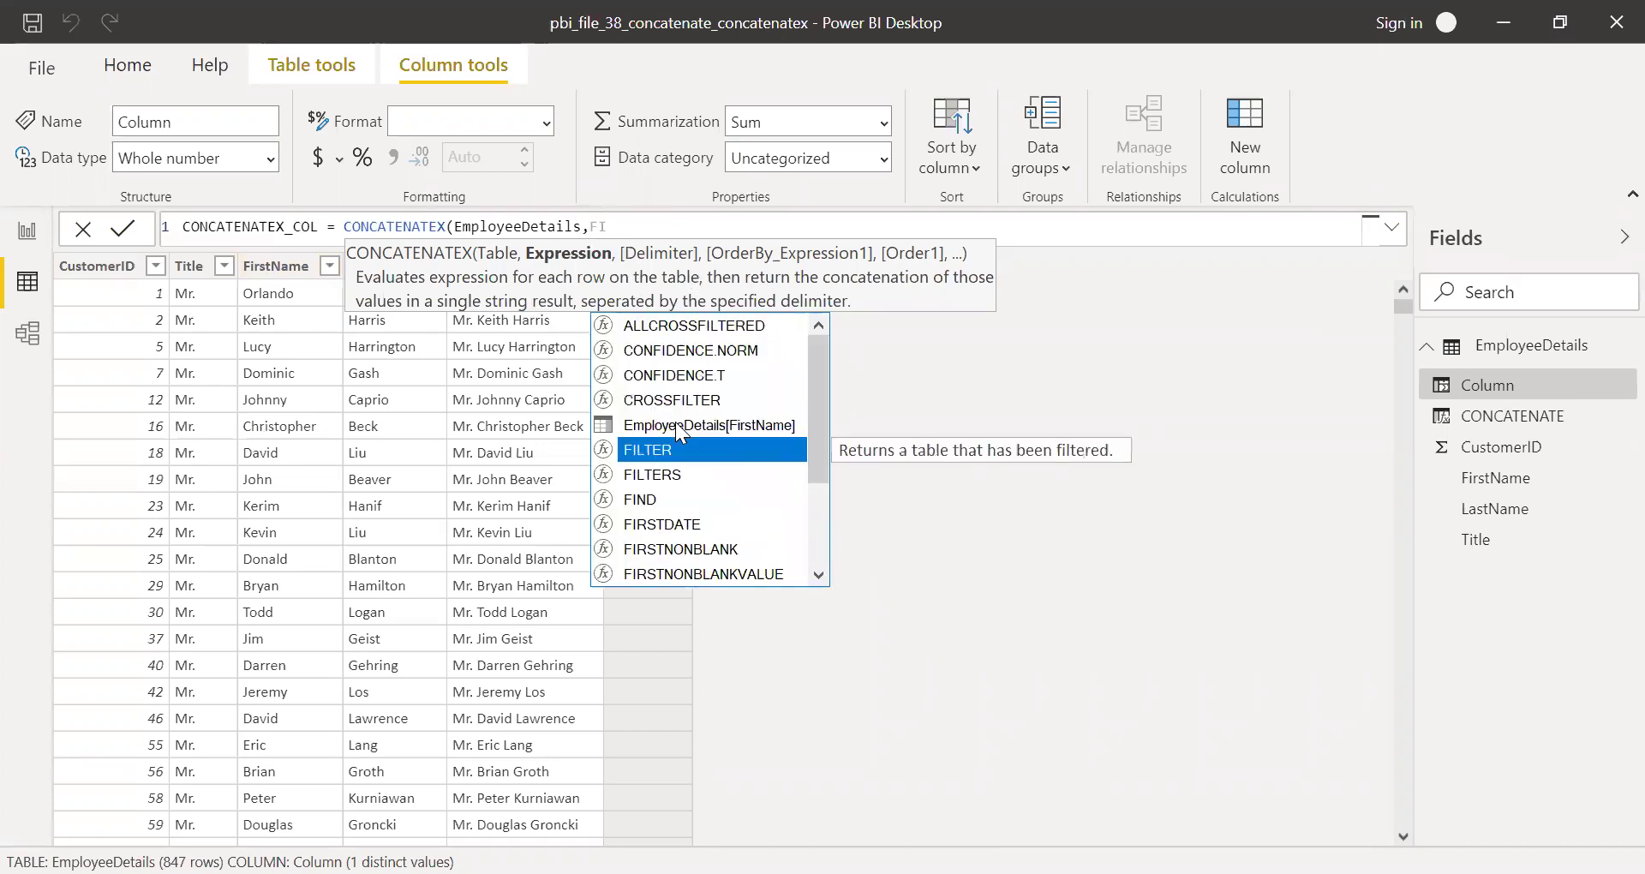
click(675, 421)
text(,)
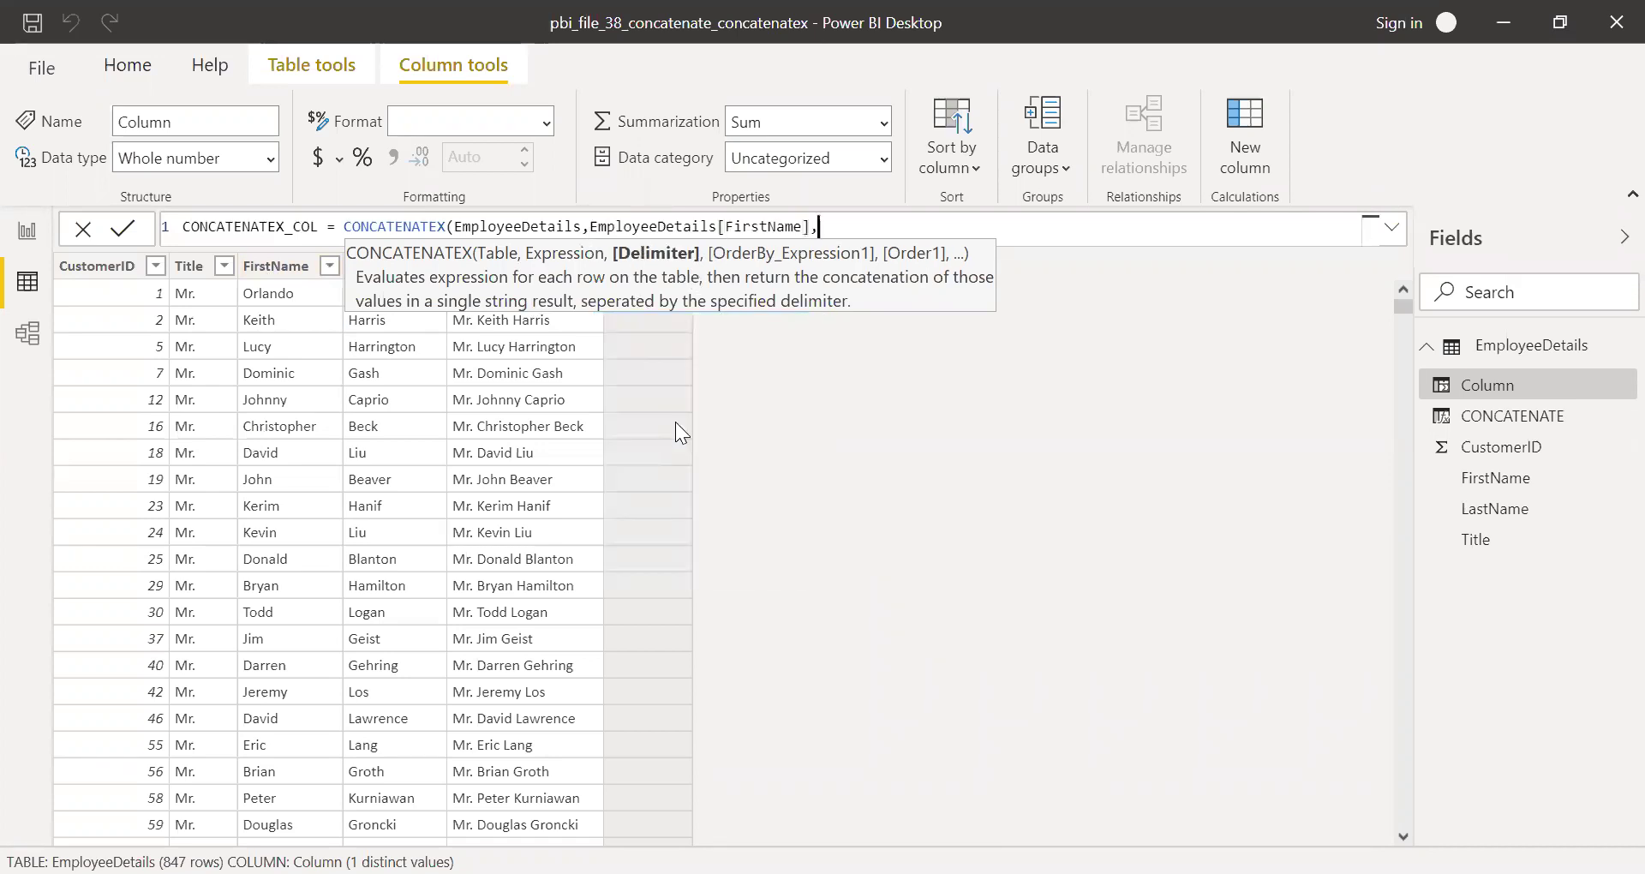
text(",","))
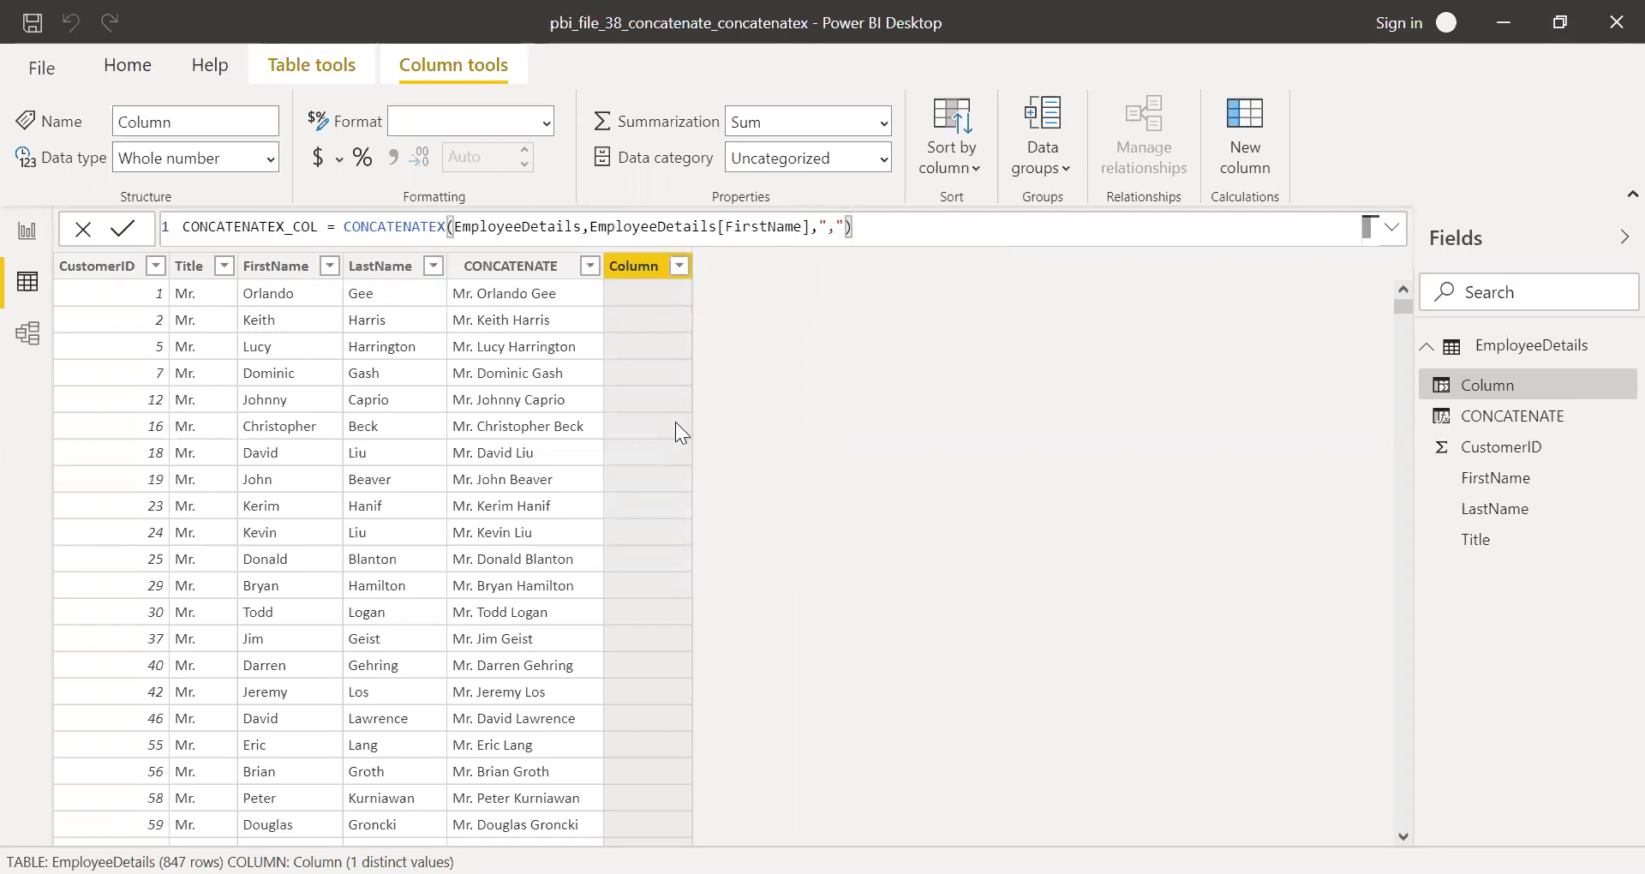
key(Return)
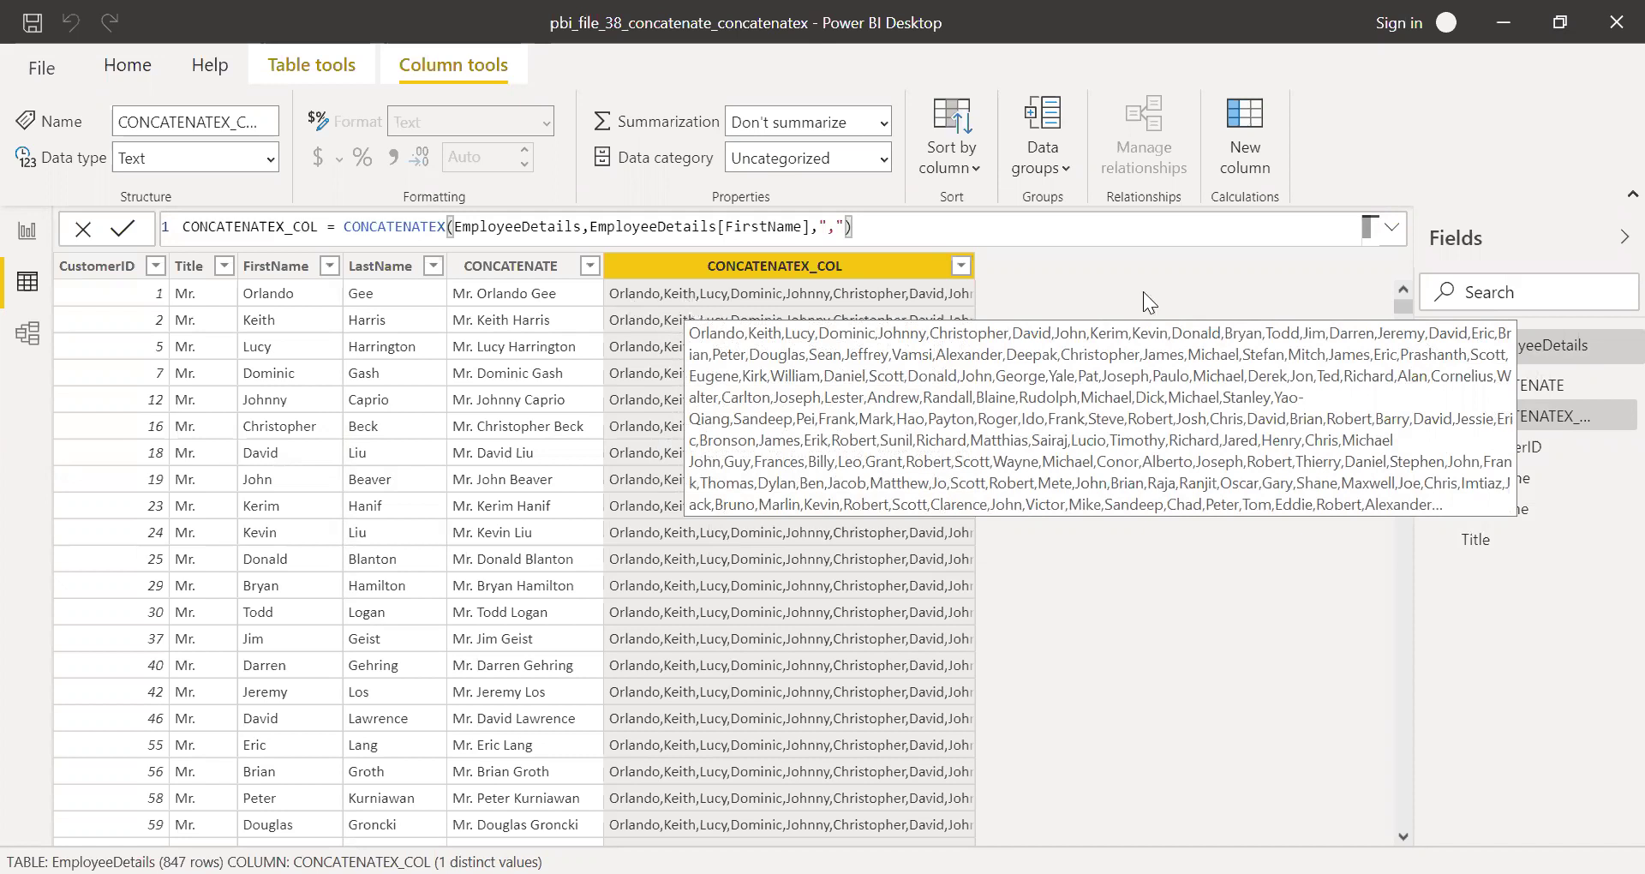
Step: On the report page, start a new measure named CONCATENATEX_M =
click(28, 233)
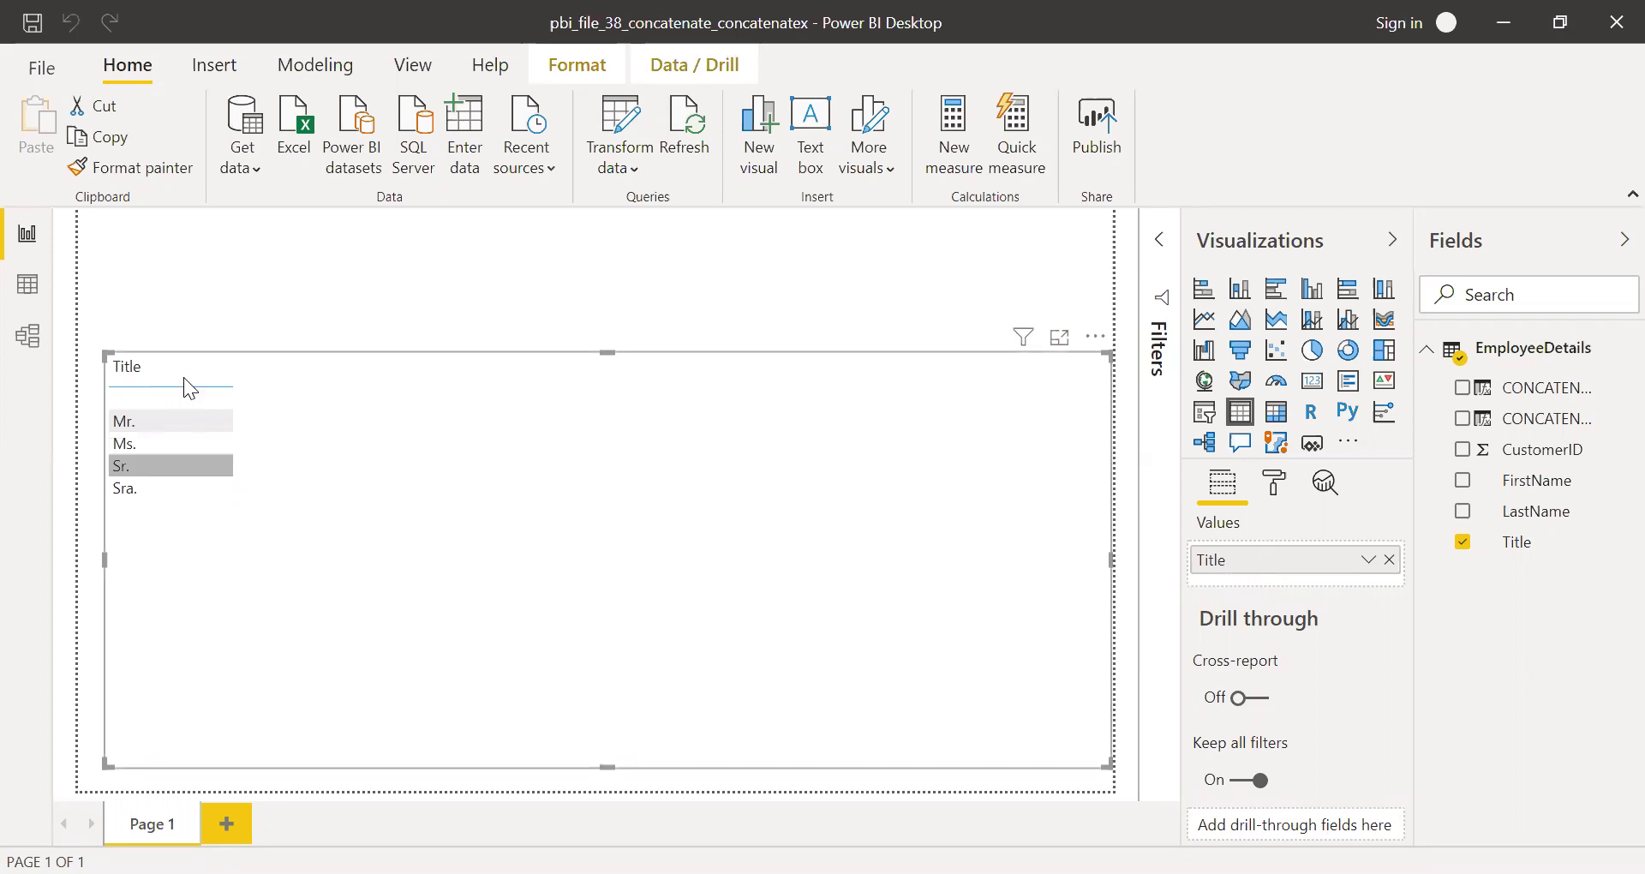
click(963, 139)
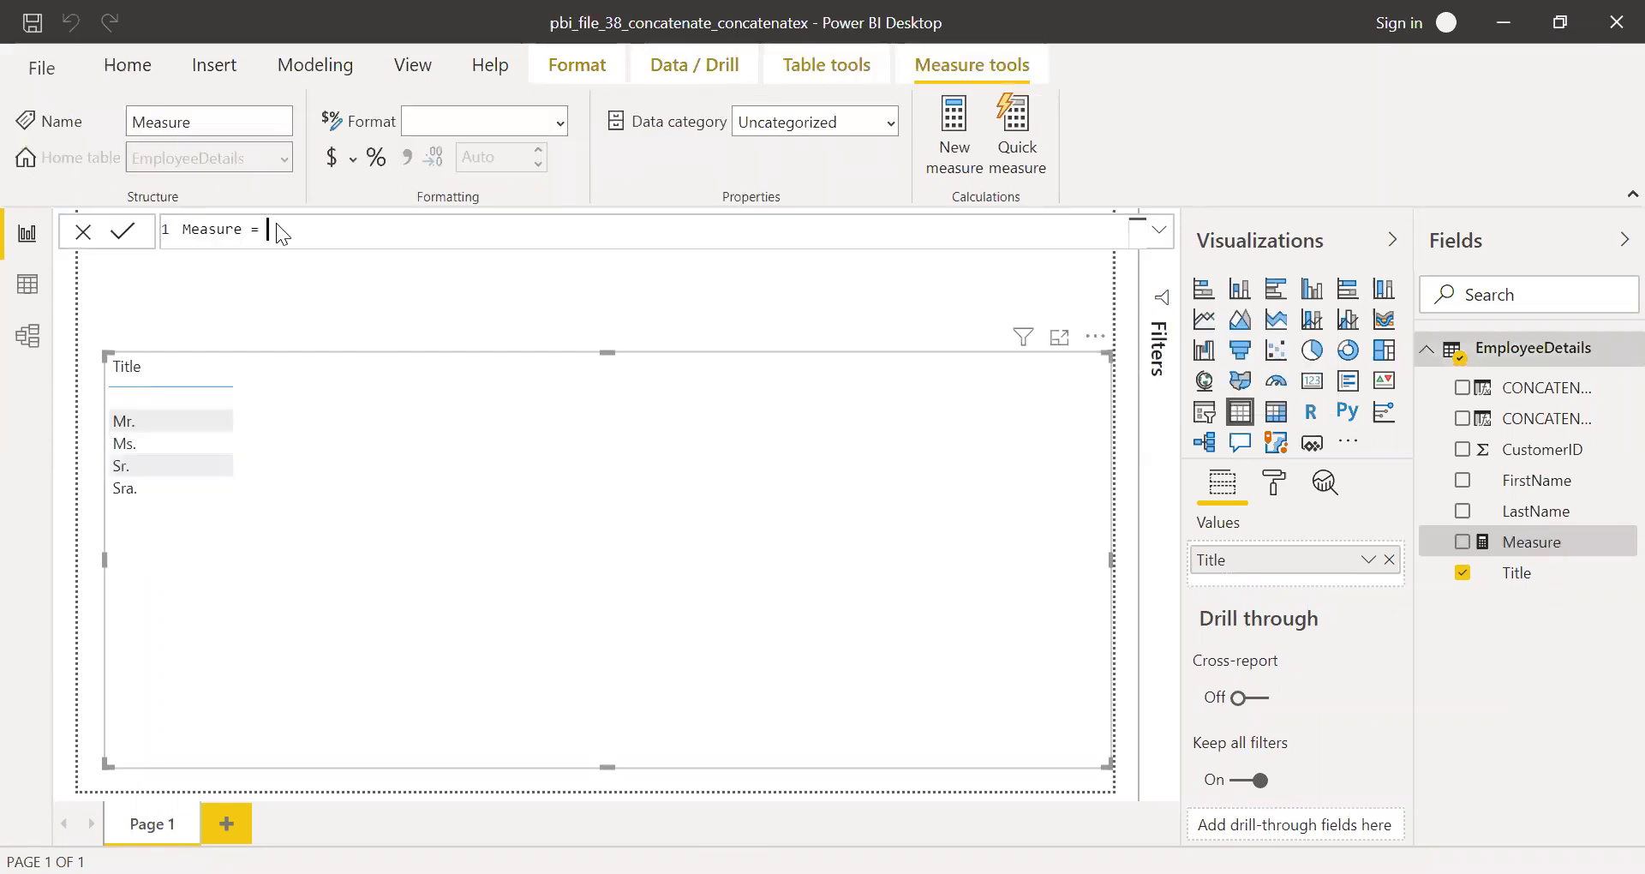
drag(271, 228, 107, 224)
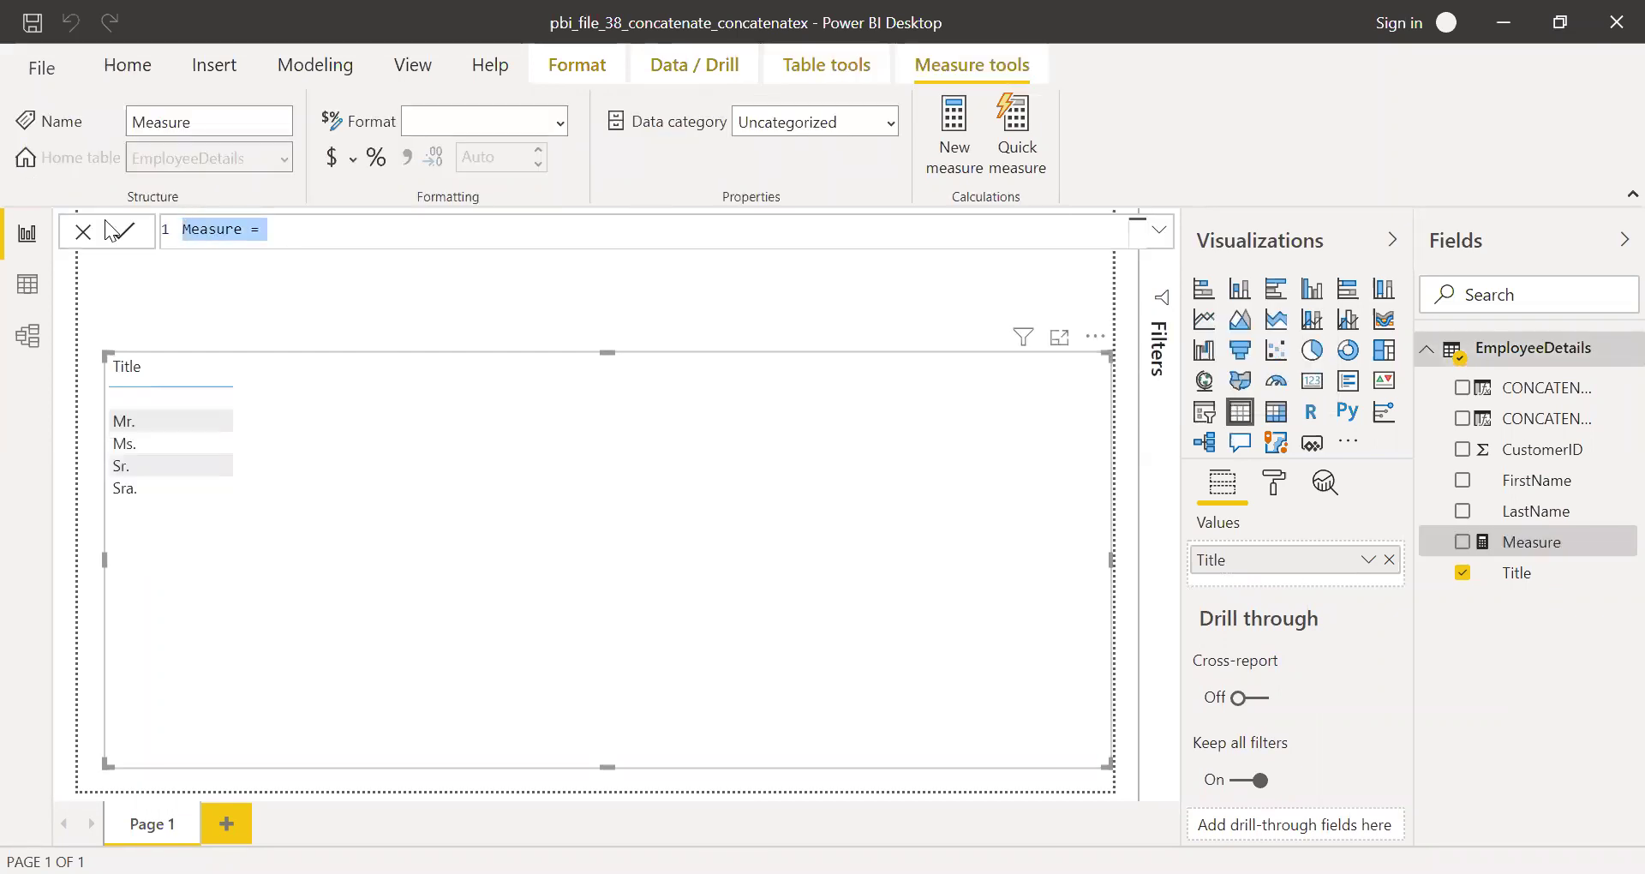
text(CONCATE)
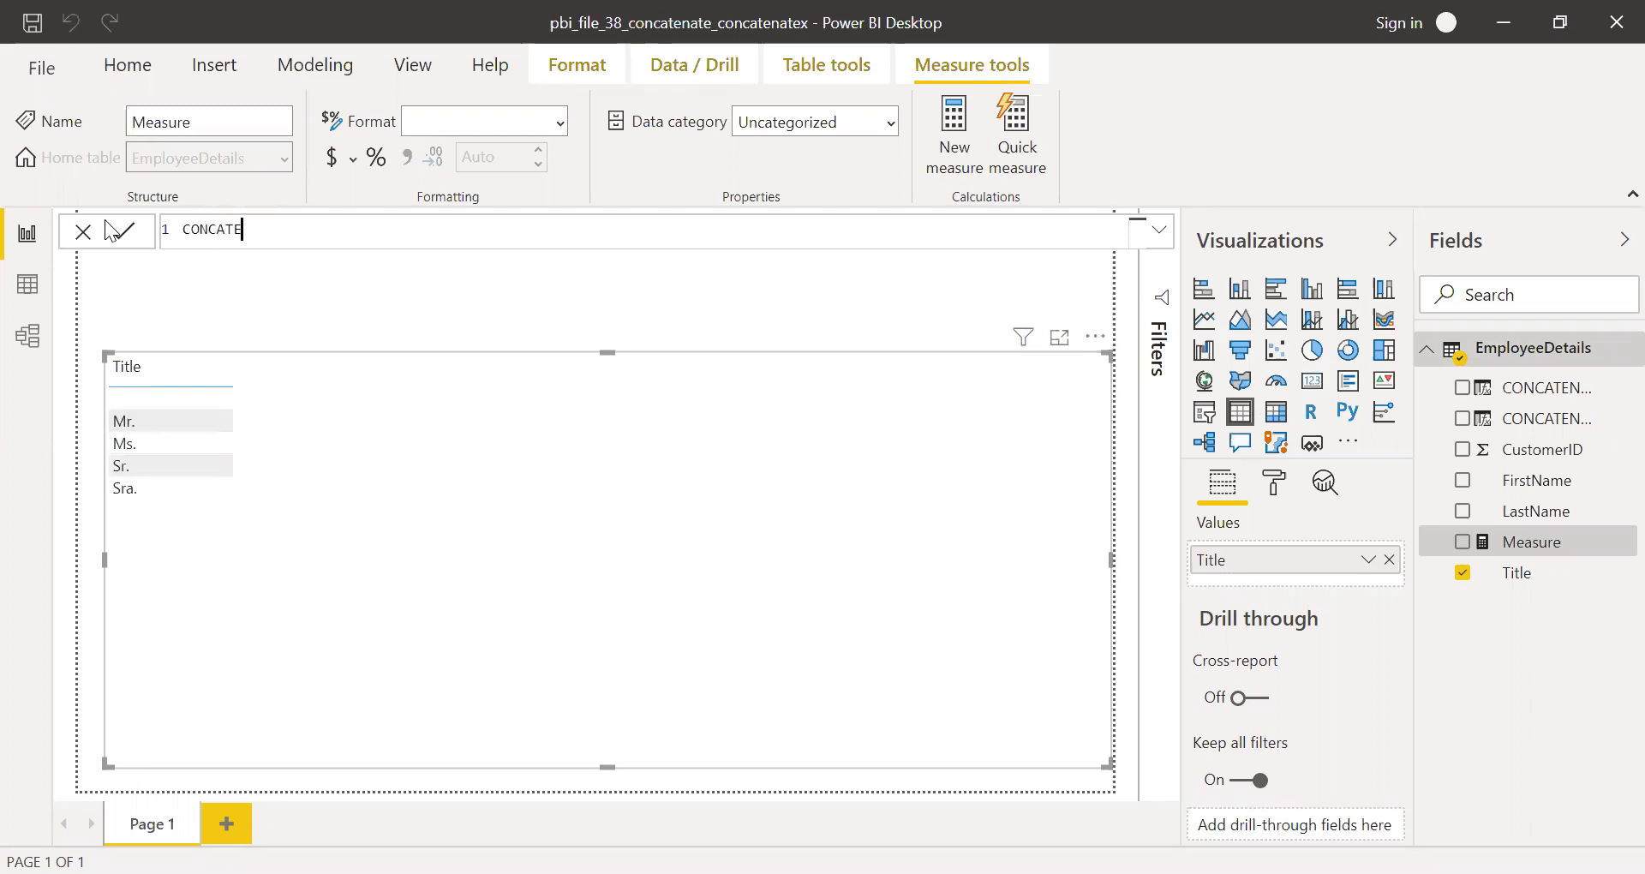
text(NATEX_ME)
key(BackSpace)
text(=)
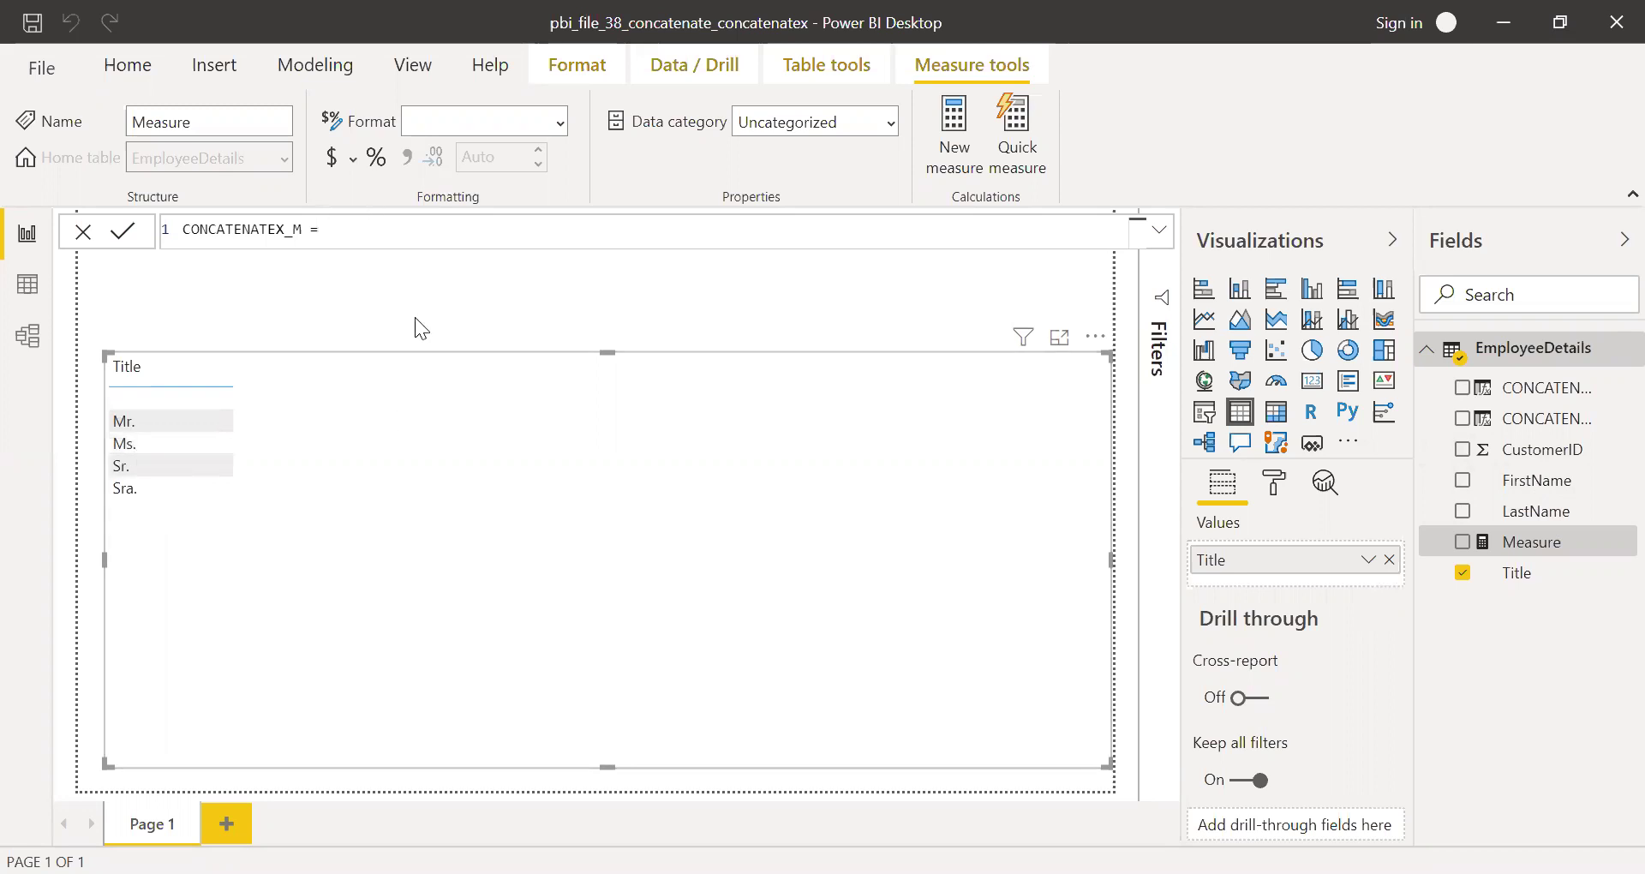
Step: Begin the measure formula as CONCATENATEX(EmployeeDetails, correcting mistyped arguments
text(CON)
key(Tab)
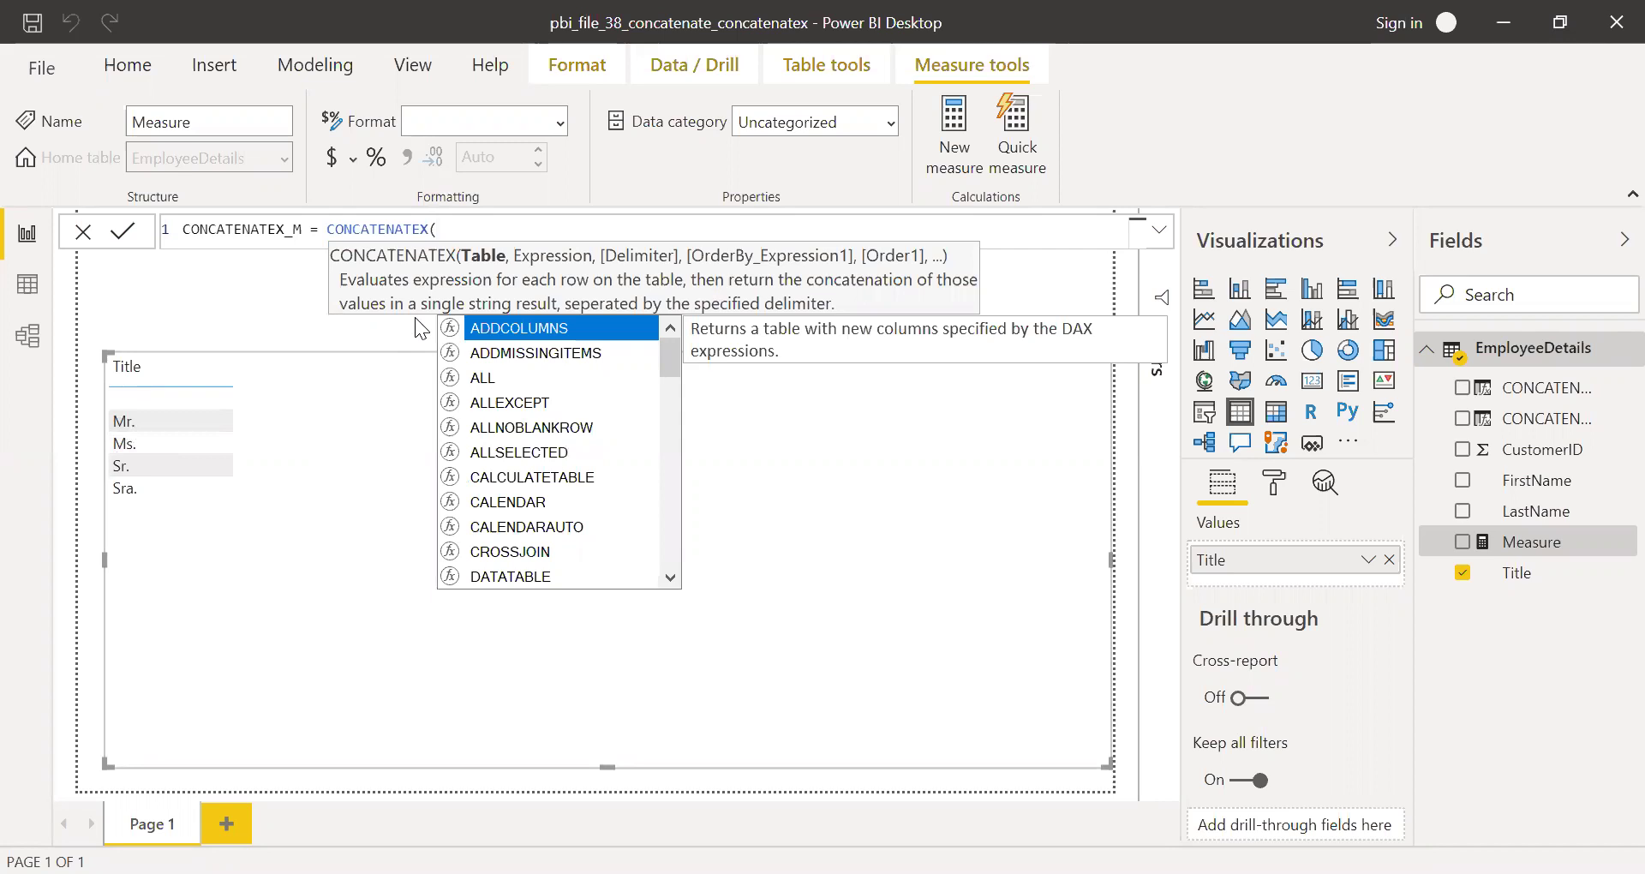
text(S)
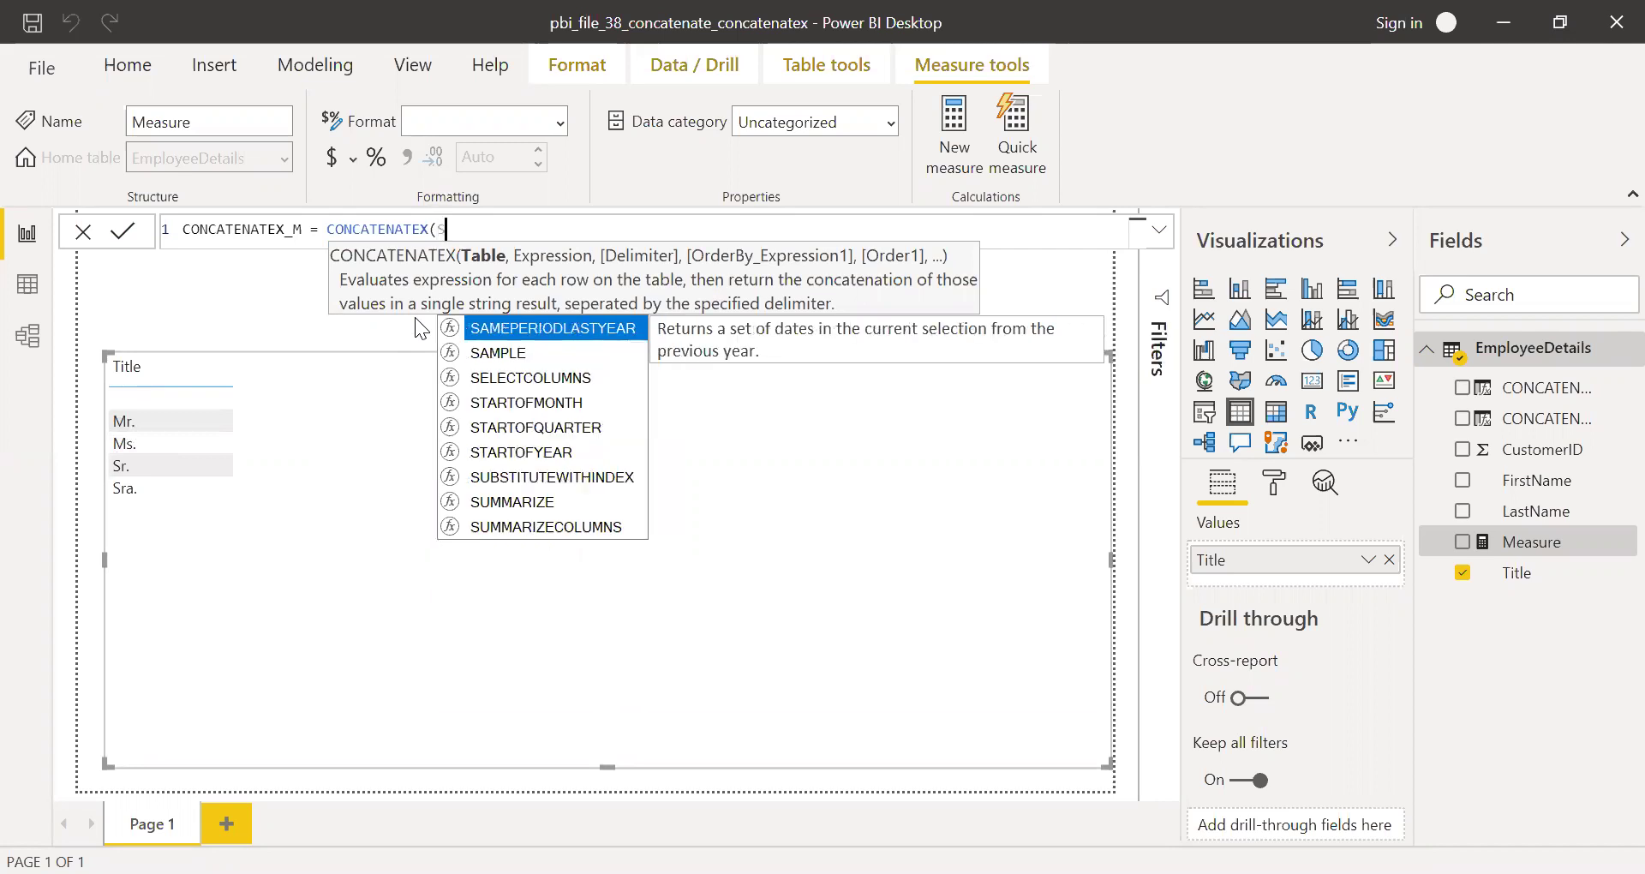
key(BackSpace)
text(EMPL)
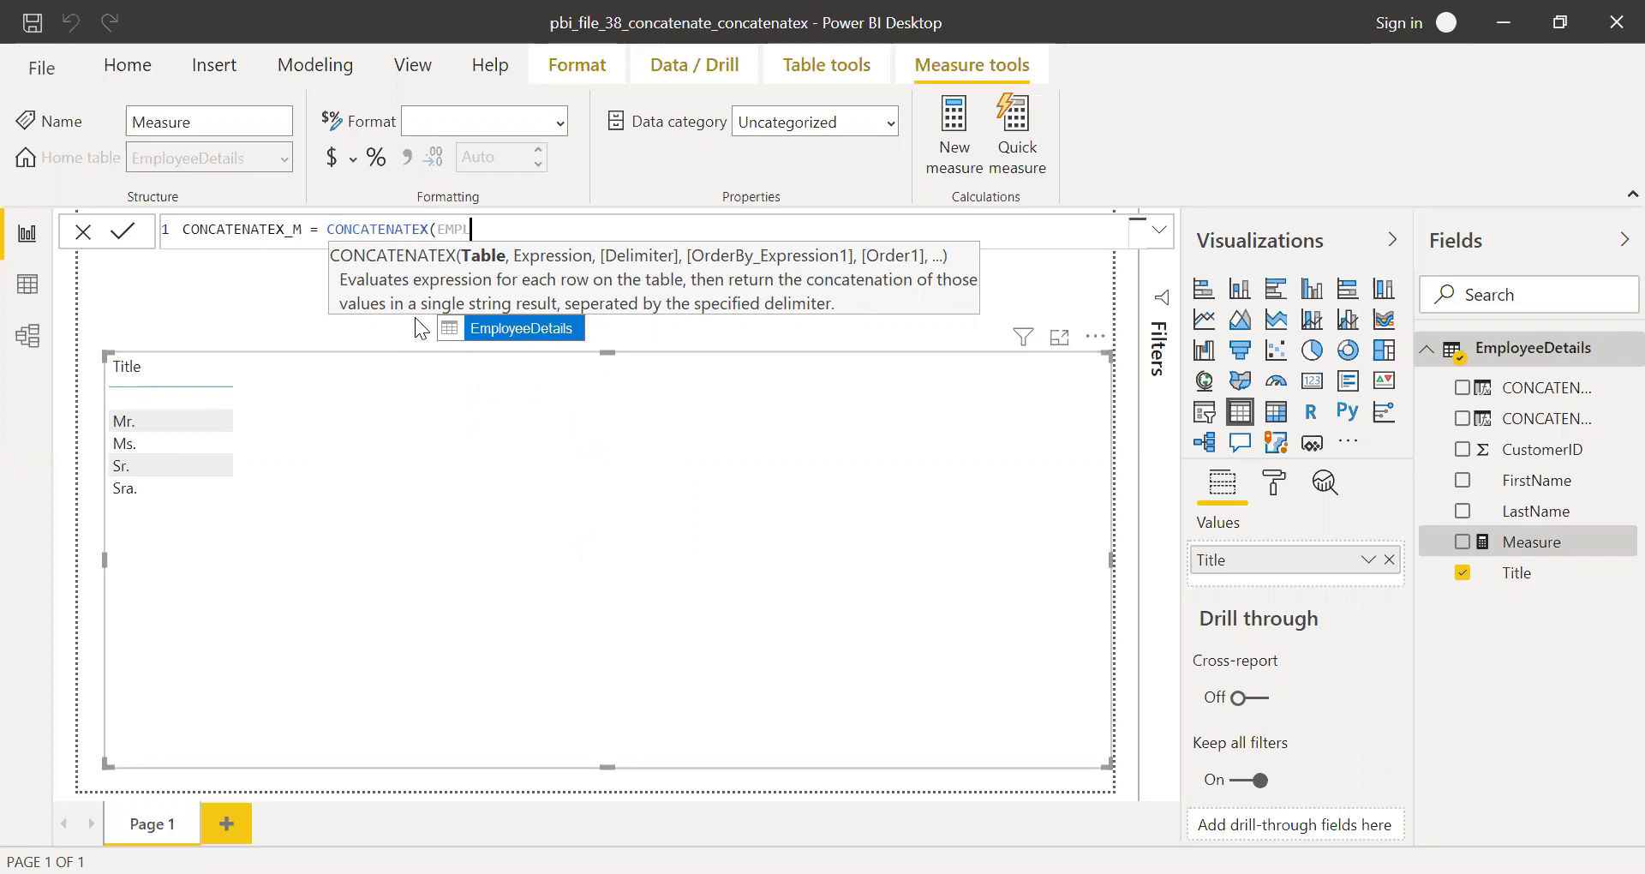
key(Tab)
text(,)
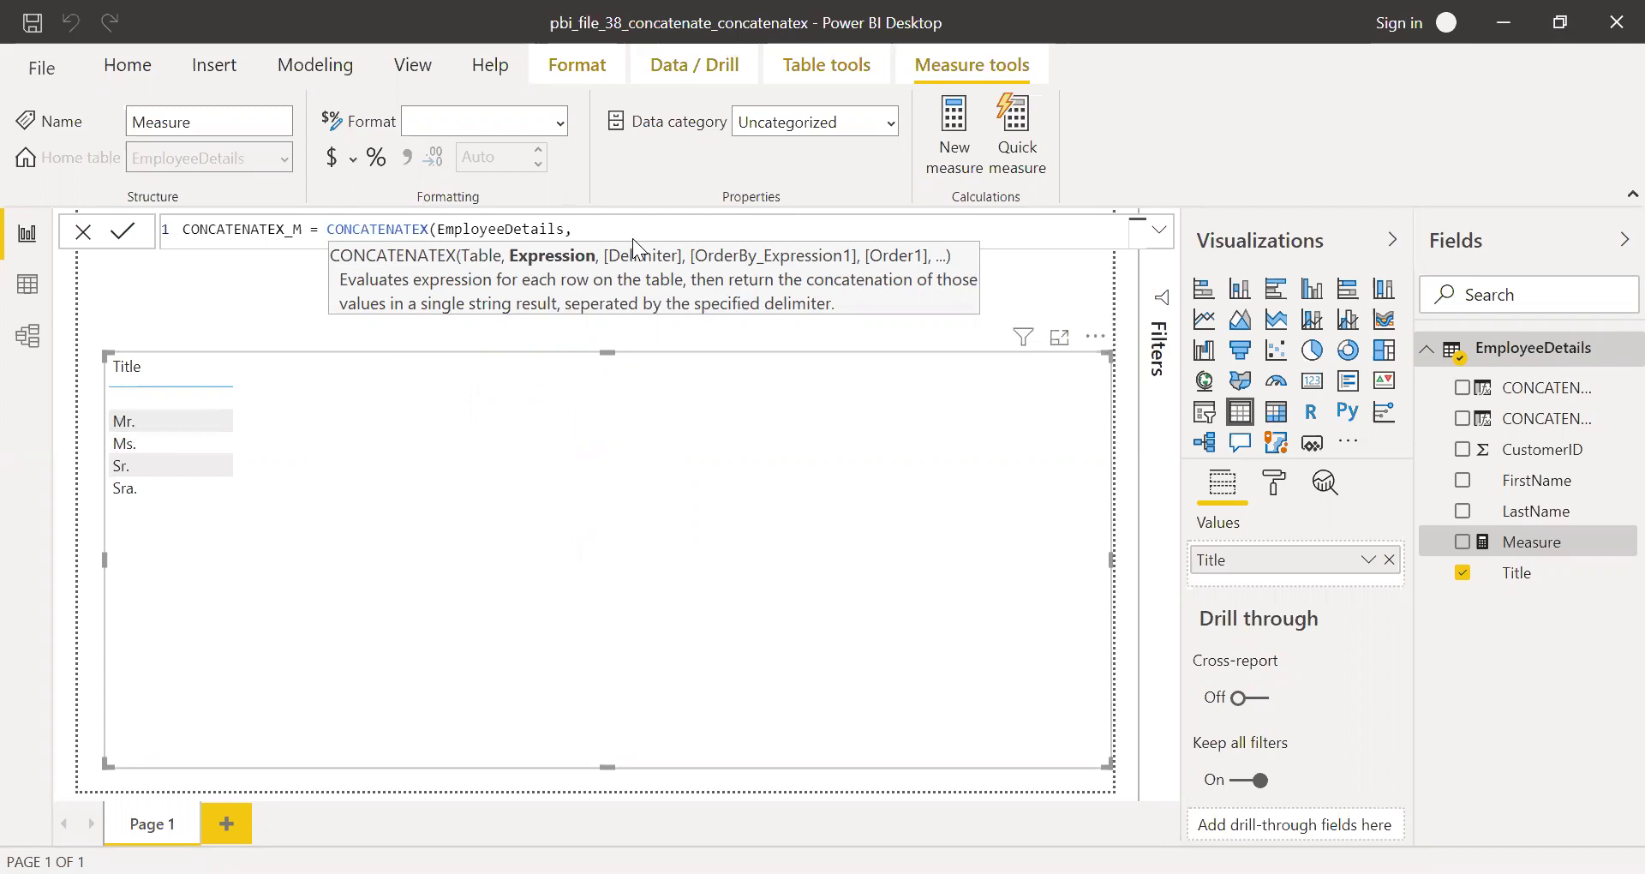
text(TIT)
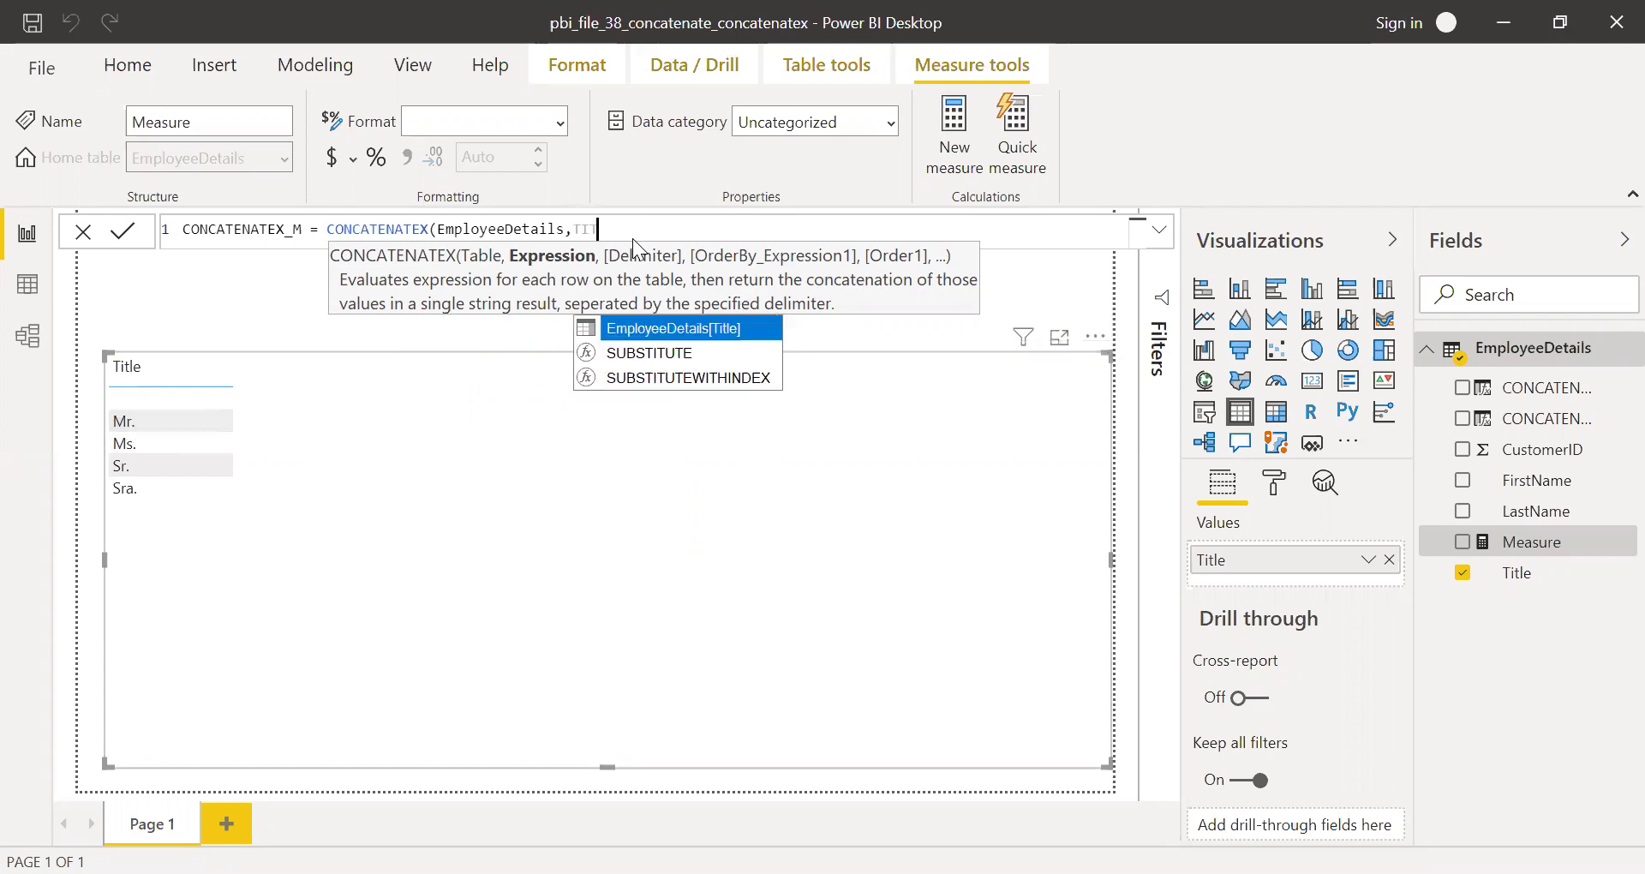
key(BackSpace)
key(BackSpace)
key(BackSpace)
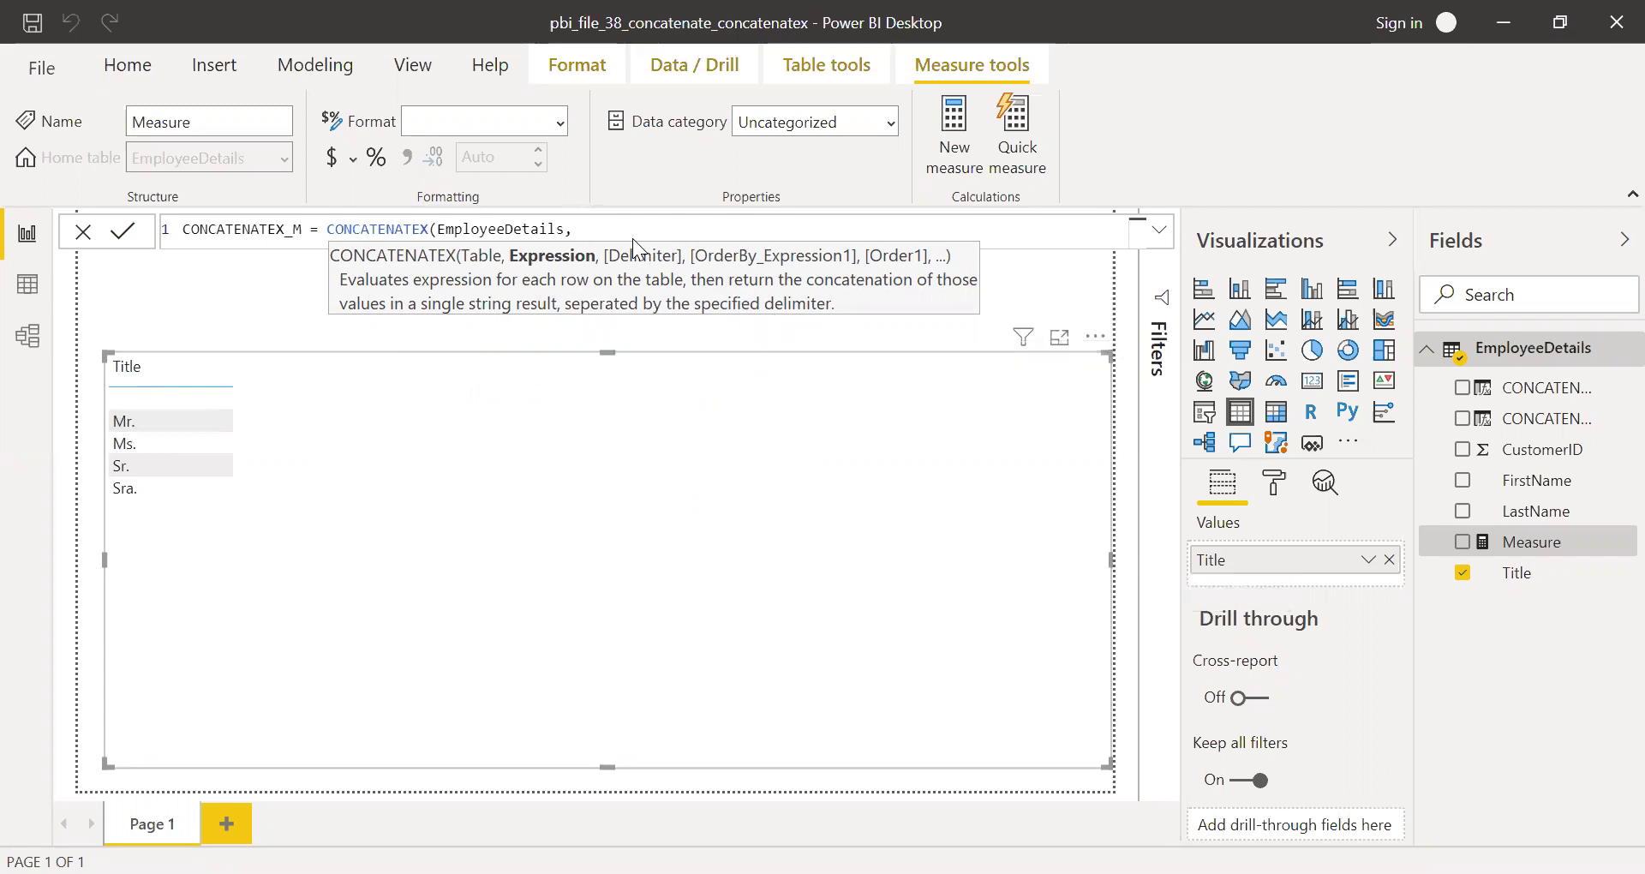
Step: Finish it with FirstName & " " & LastName and a "," delimiter, then commit
text(FIR)
key(Up)
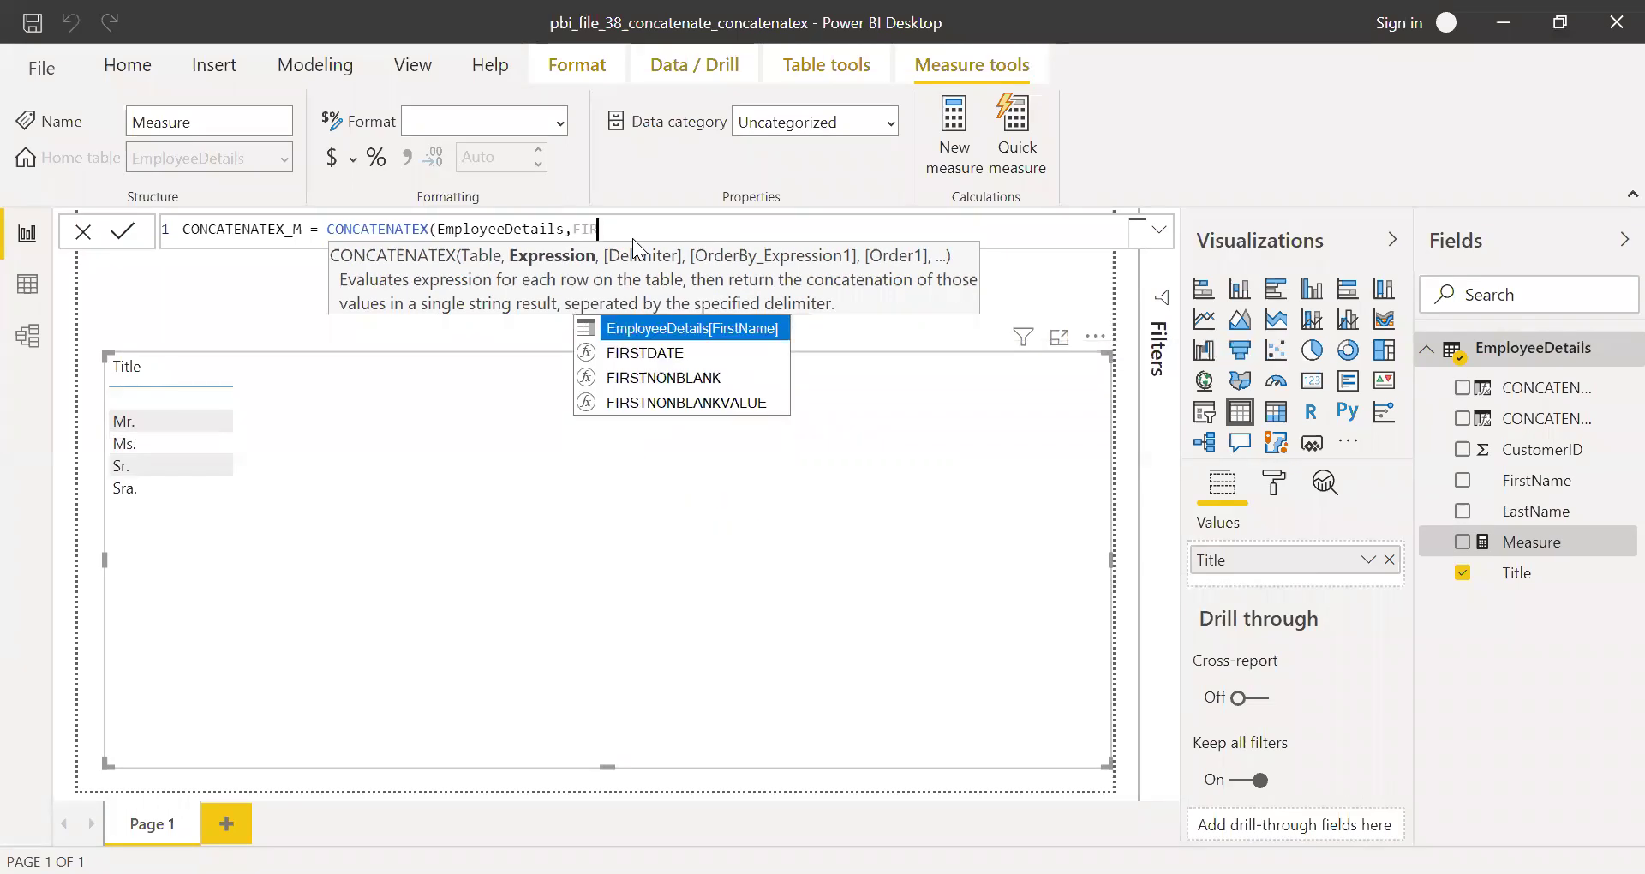
key(Tab)
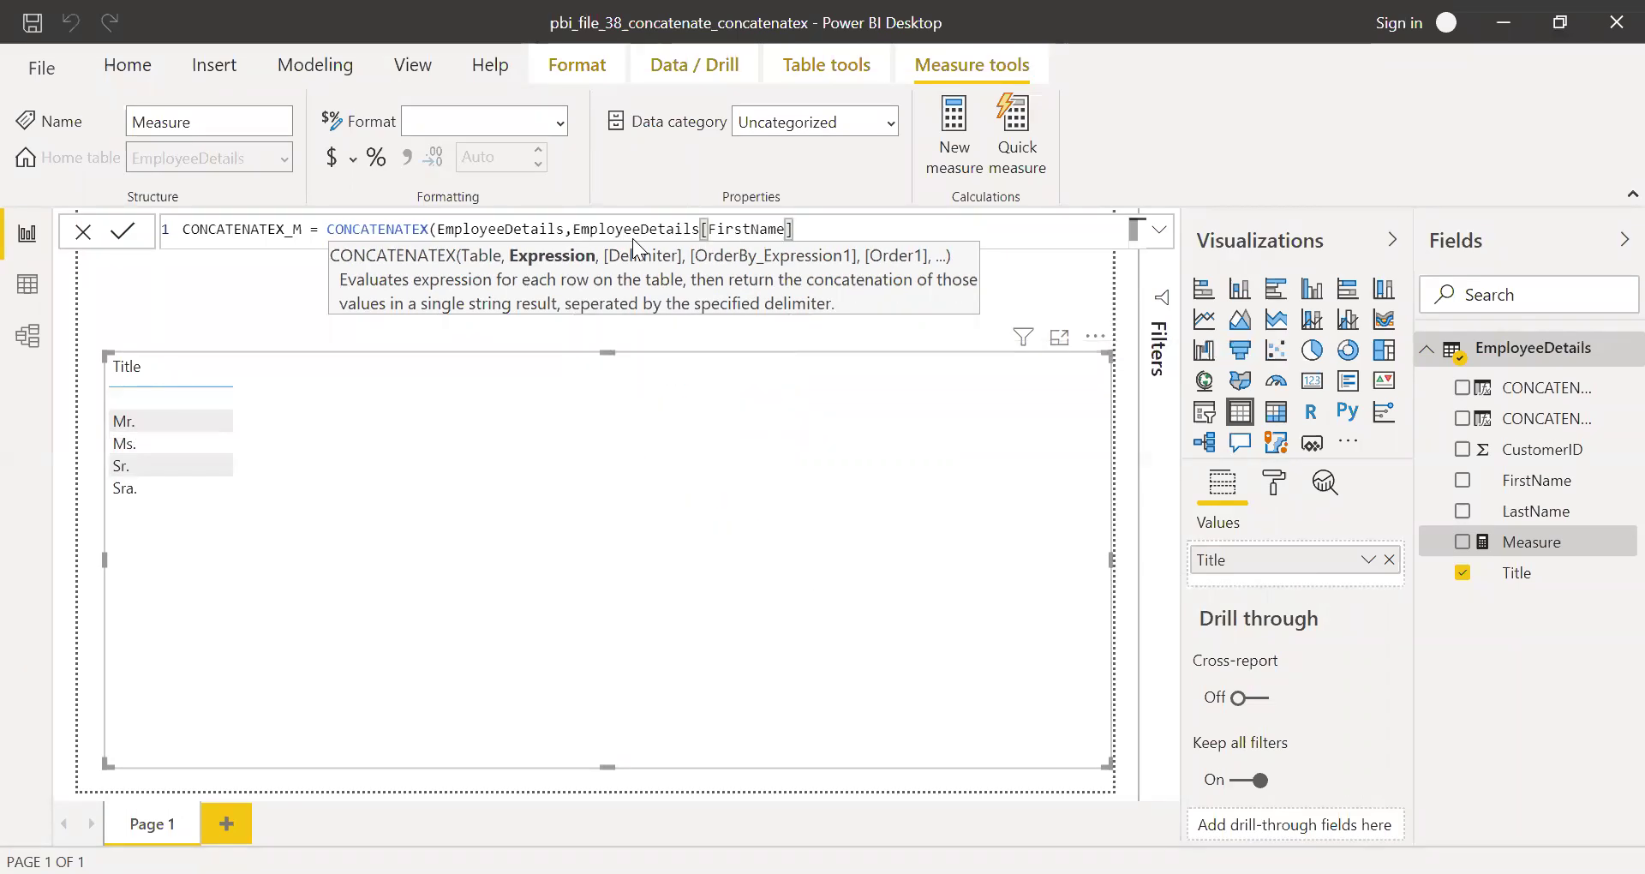
text(& " "& LAST)
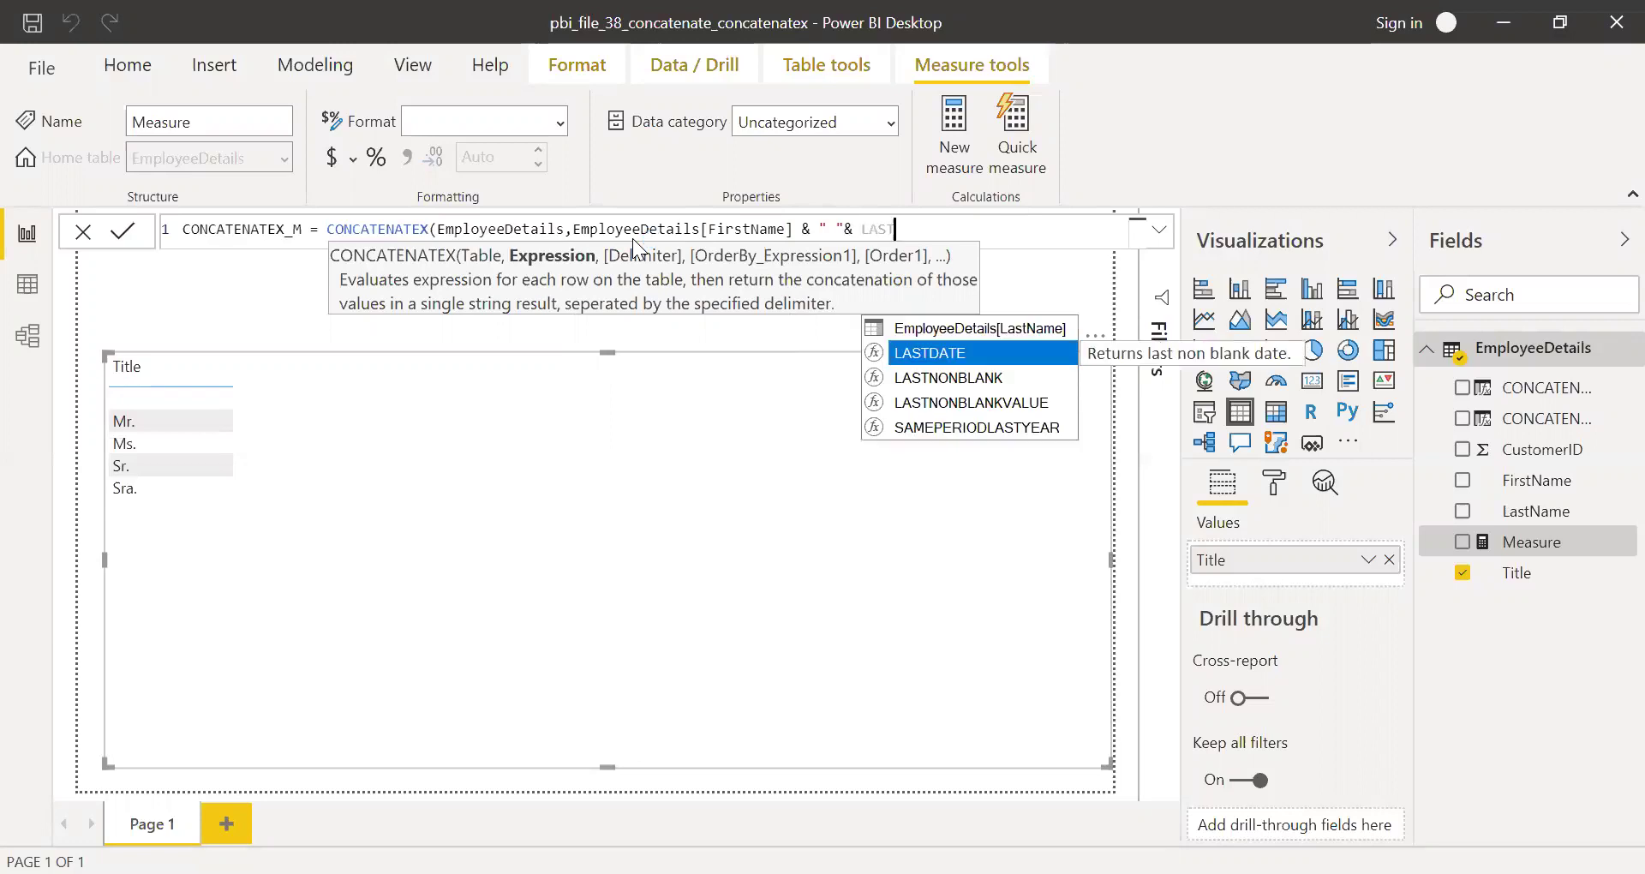
key(Up)
key(Tab)
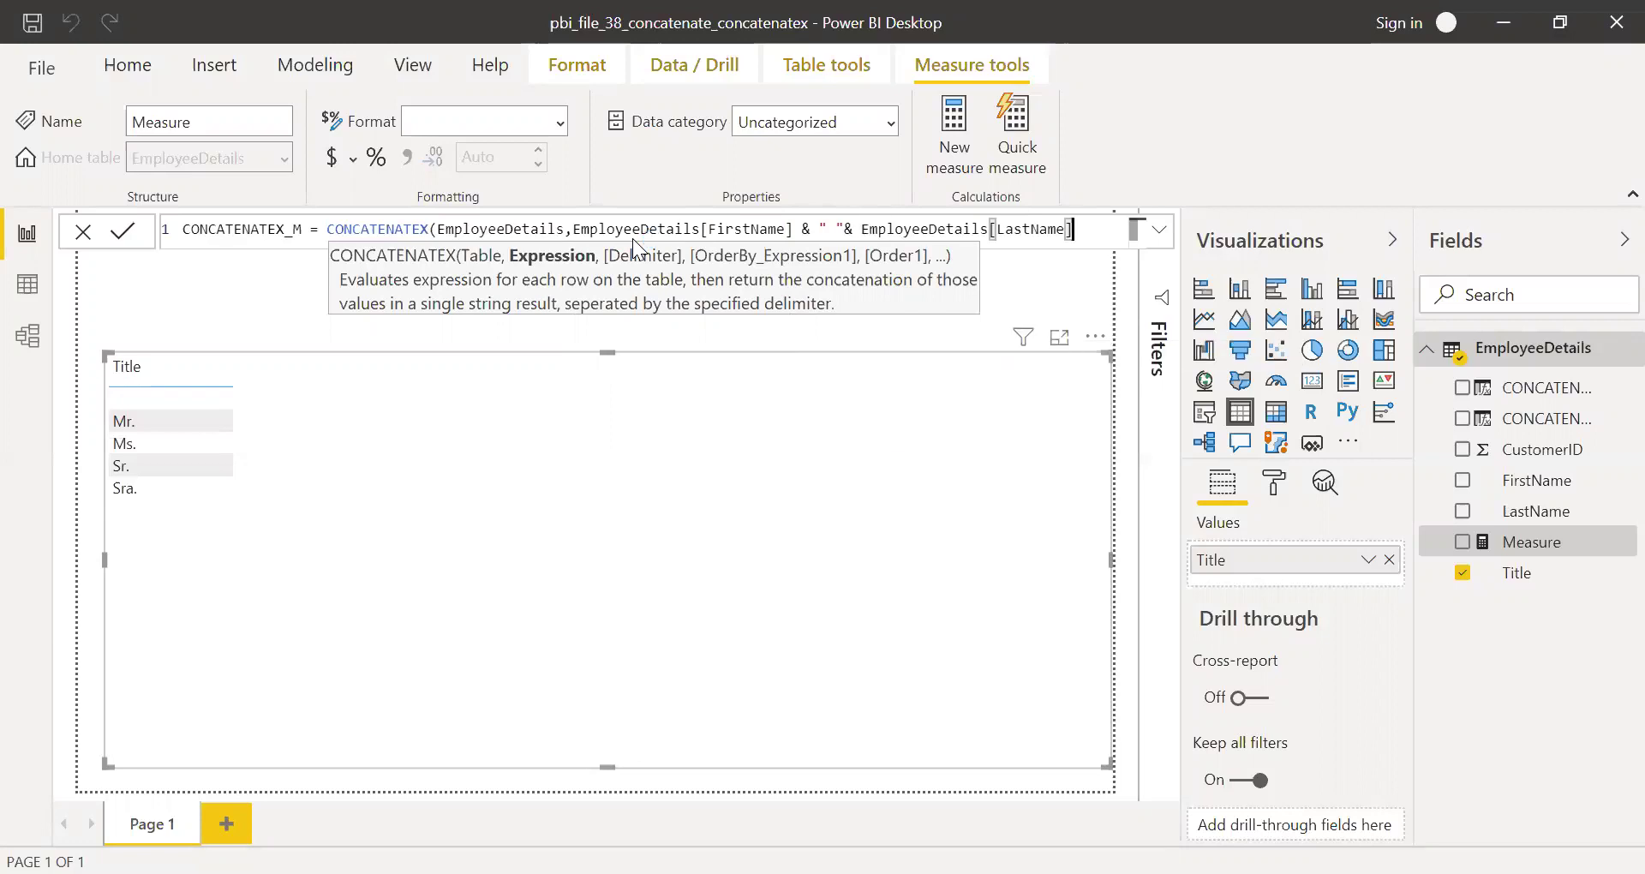
text(,)
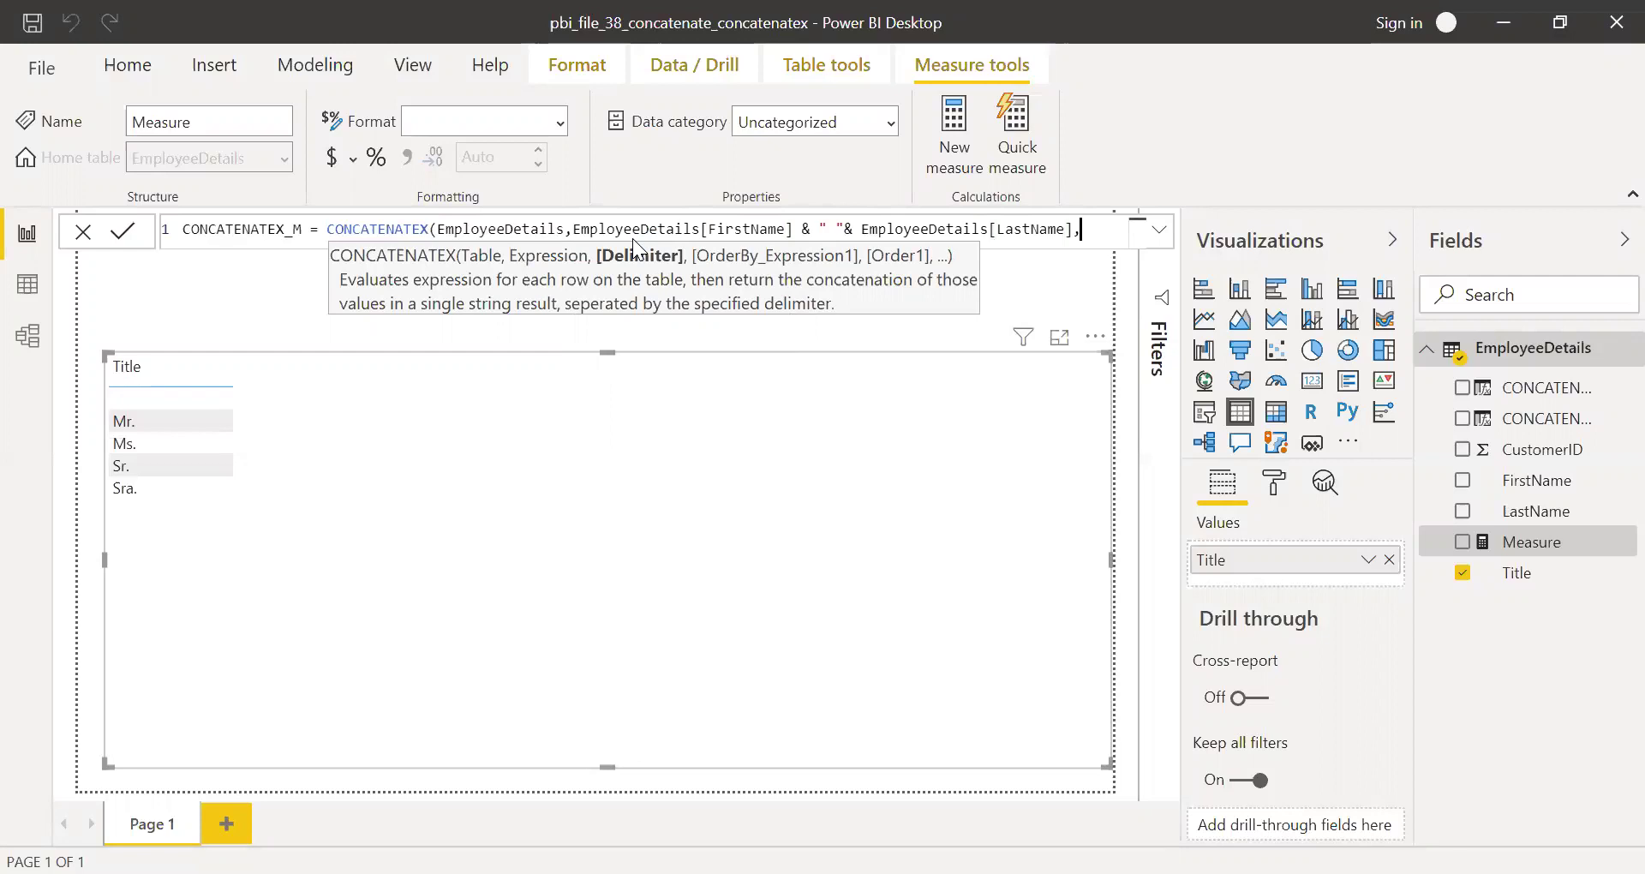
text(","))
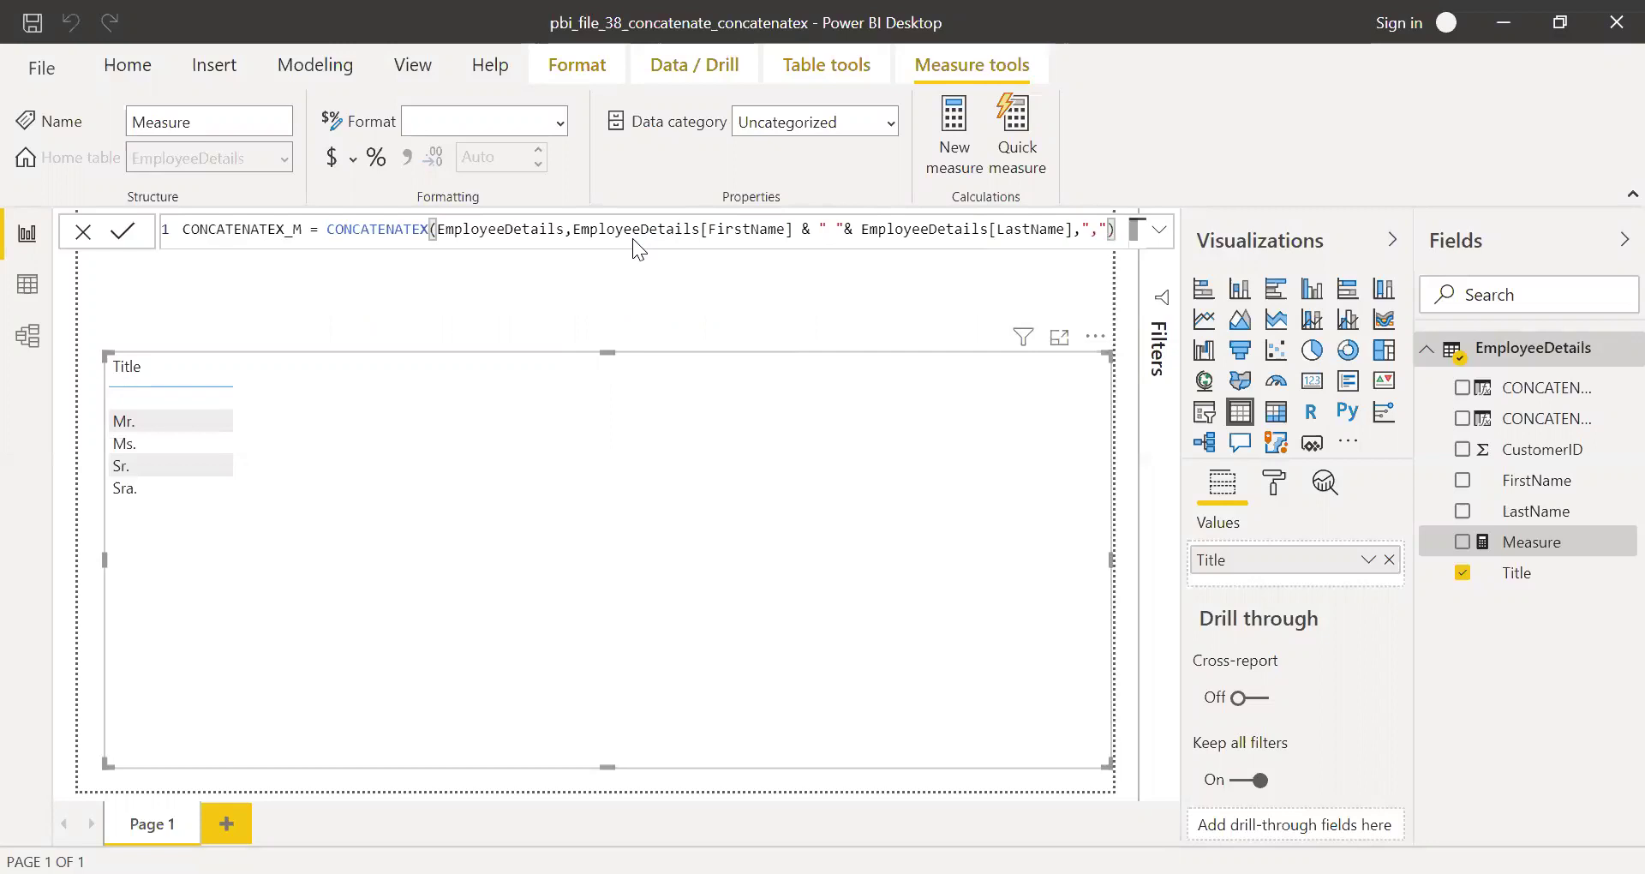
key(Return)
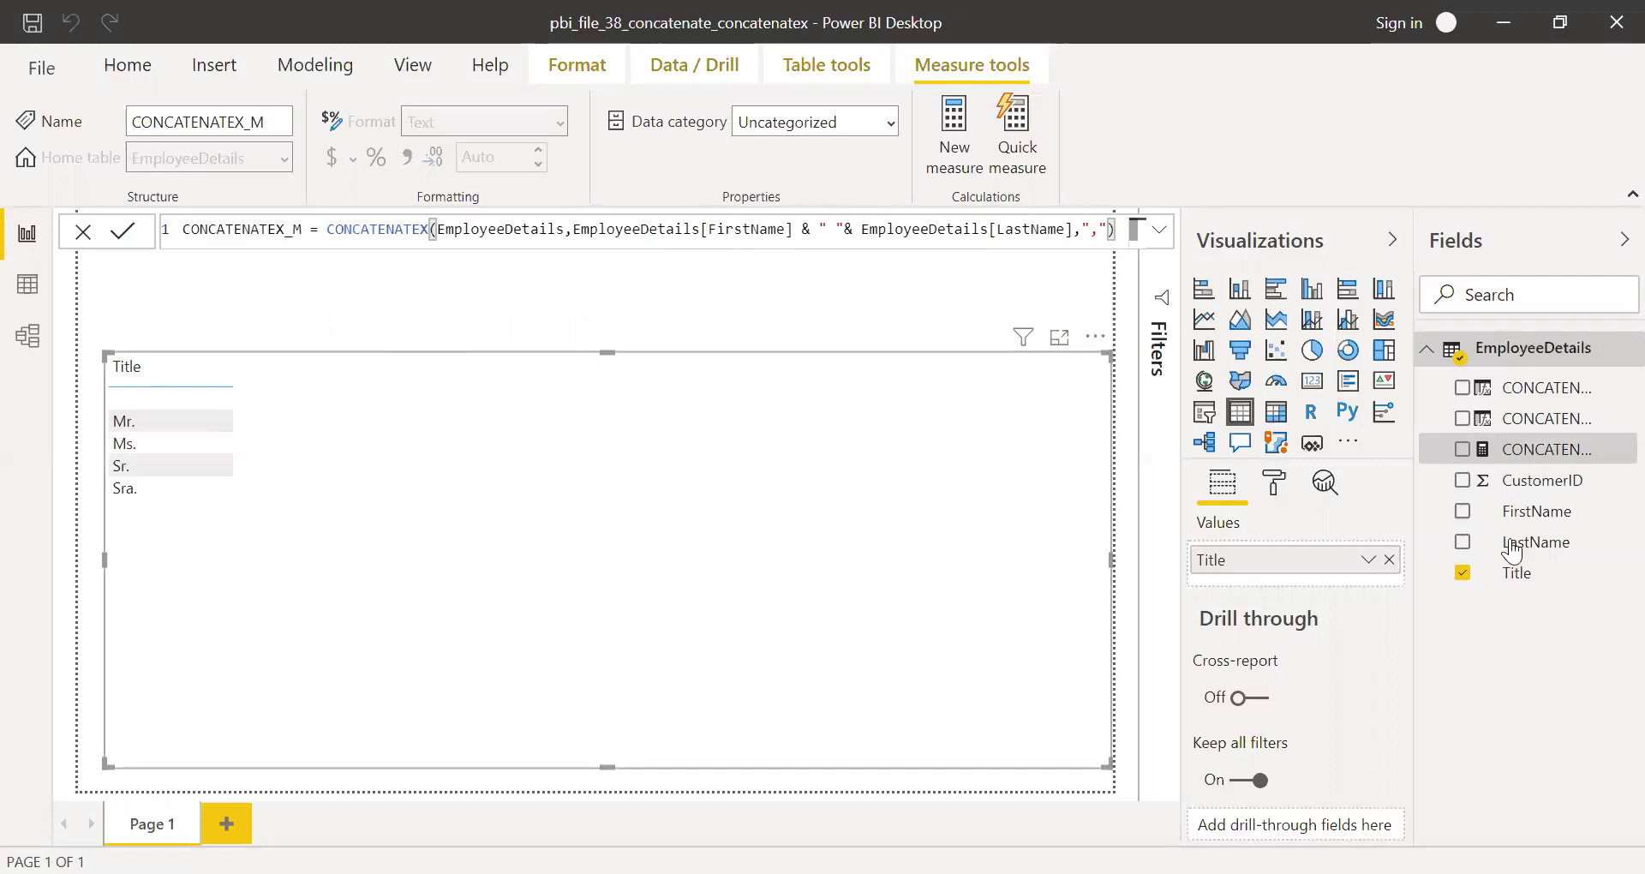
Step: Add CONCATENATEX_M to the Title table and preview the visual in Focus mode
drag(547, 451, 492, 430)
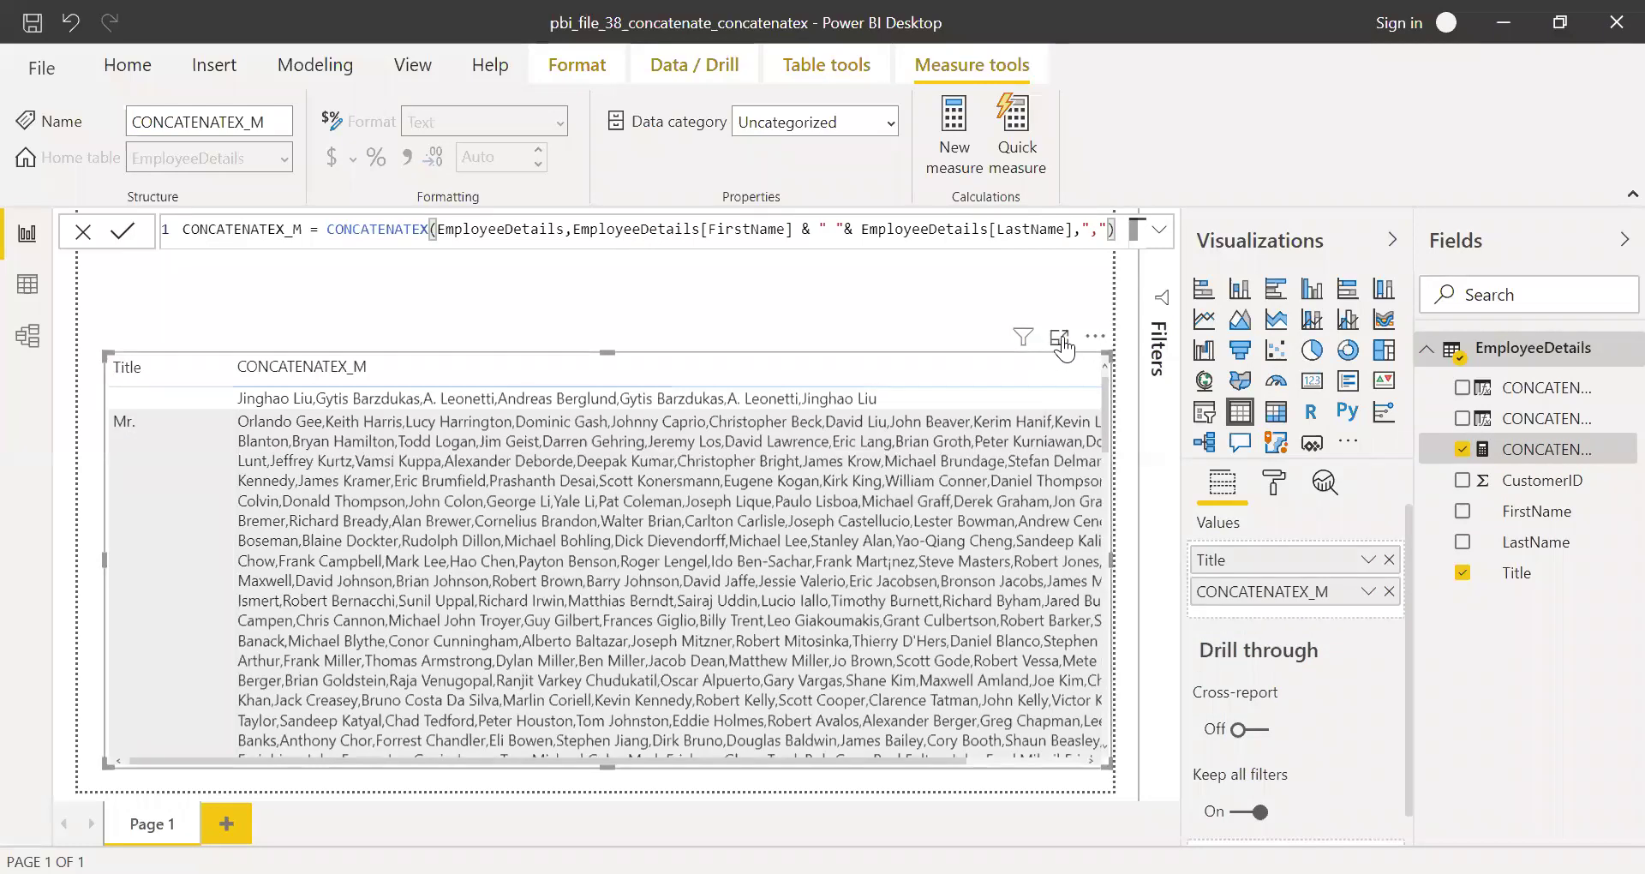
click(1059, 337)
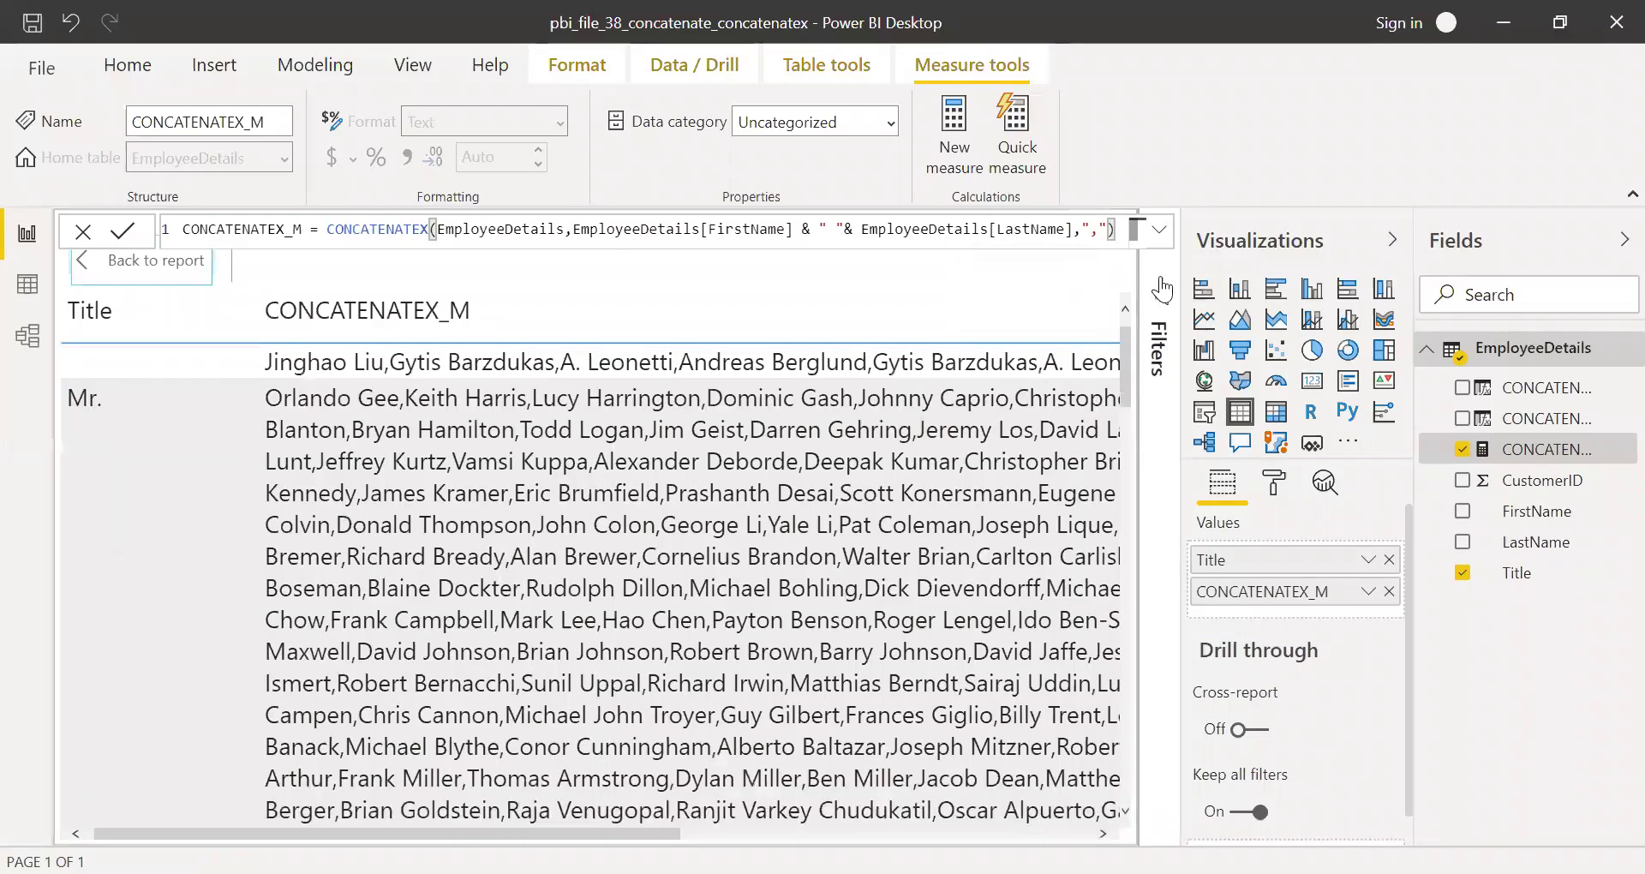
click(100, 264)
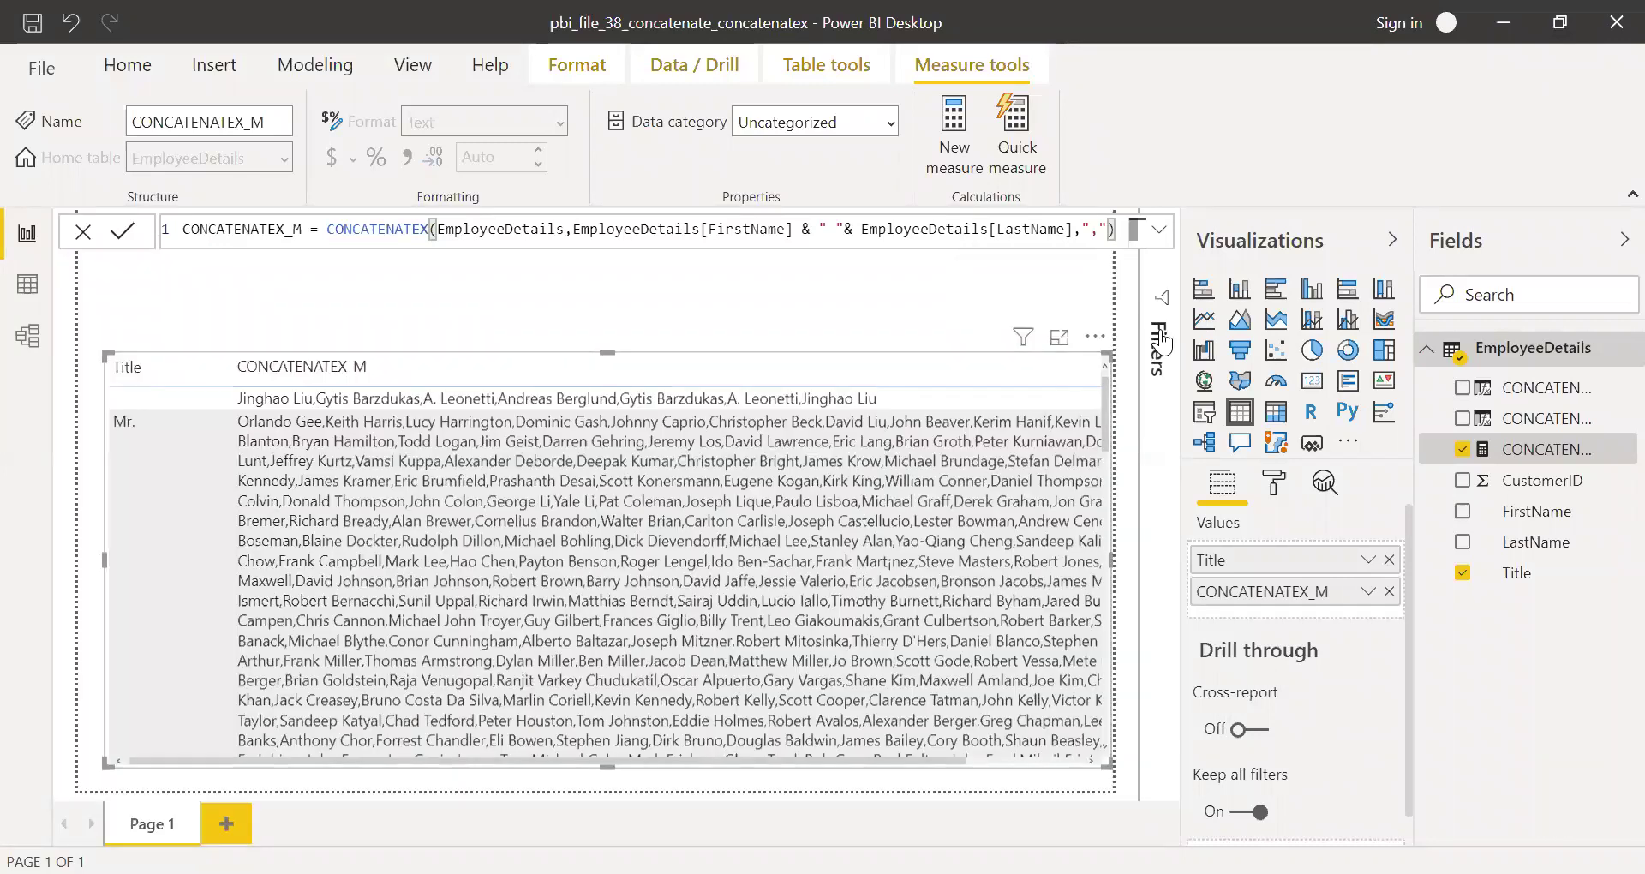
Step: Collapse the Visualizations pane and enlarge the table visual to show more rows
click(1393, 239)
click(1253, 547)
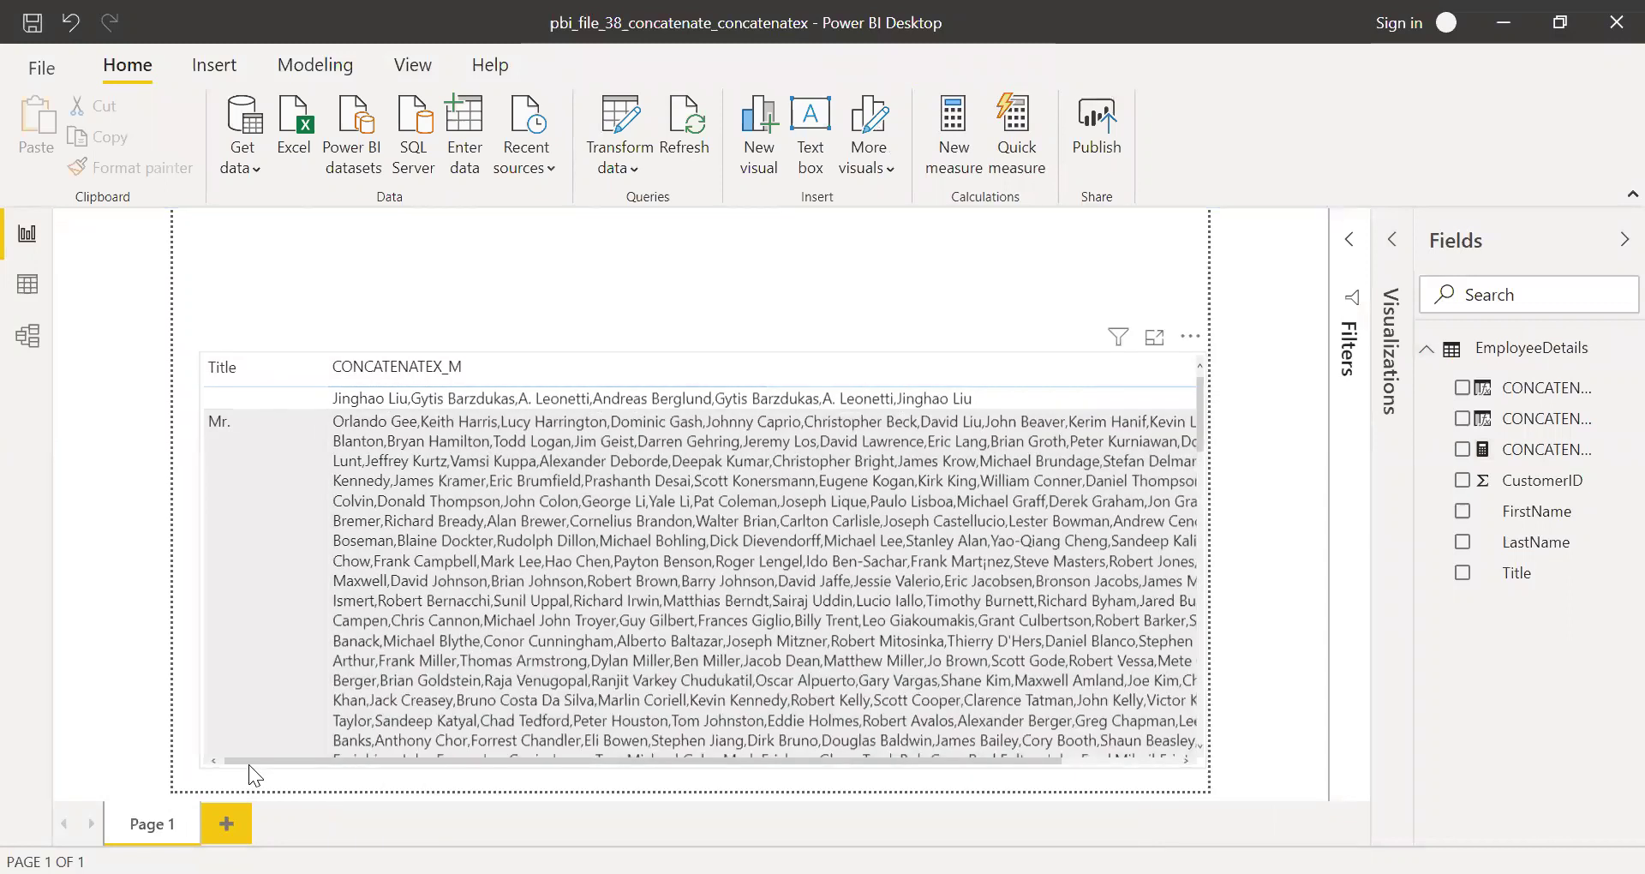
click(207, 399)
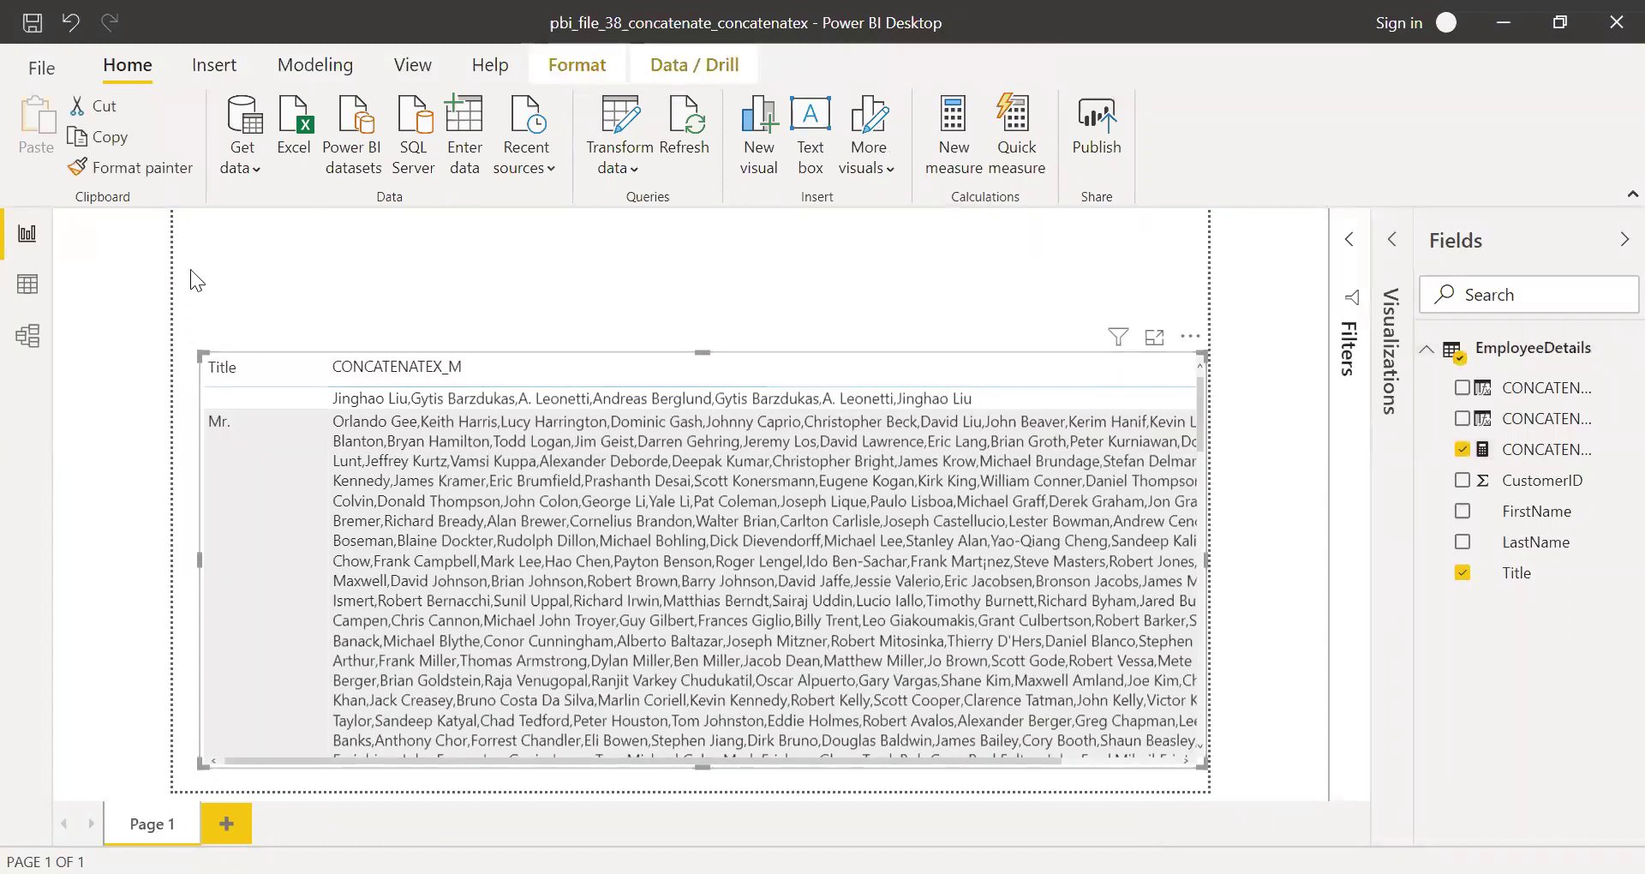
drag(190, 270, 180, 231)
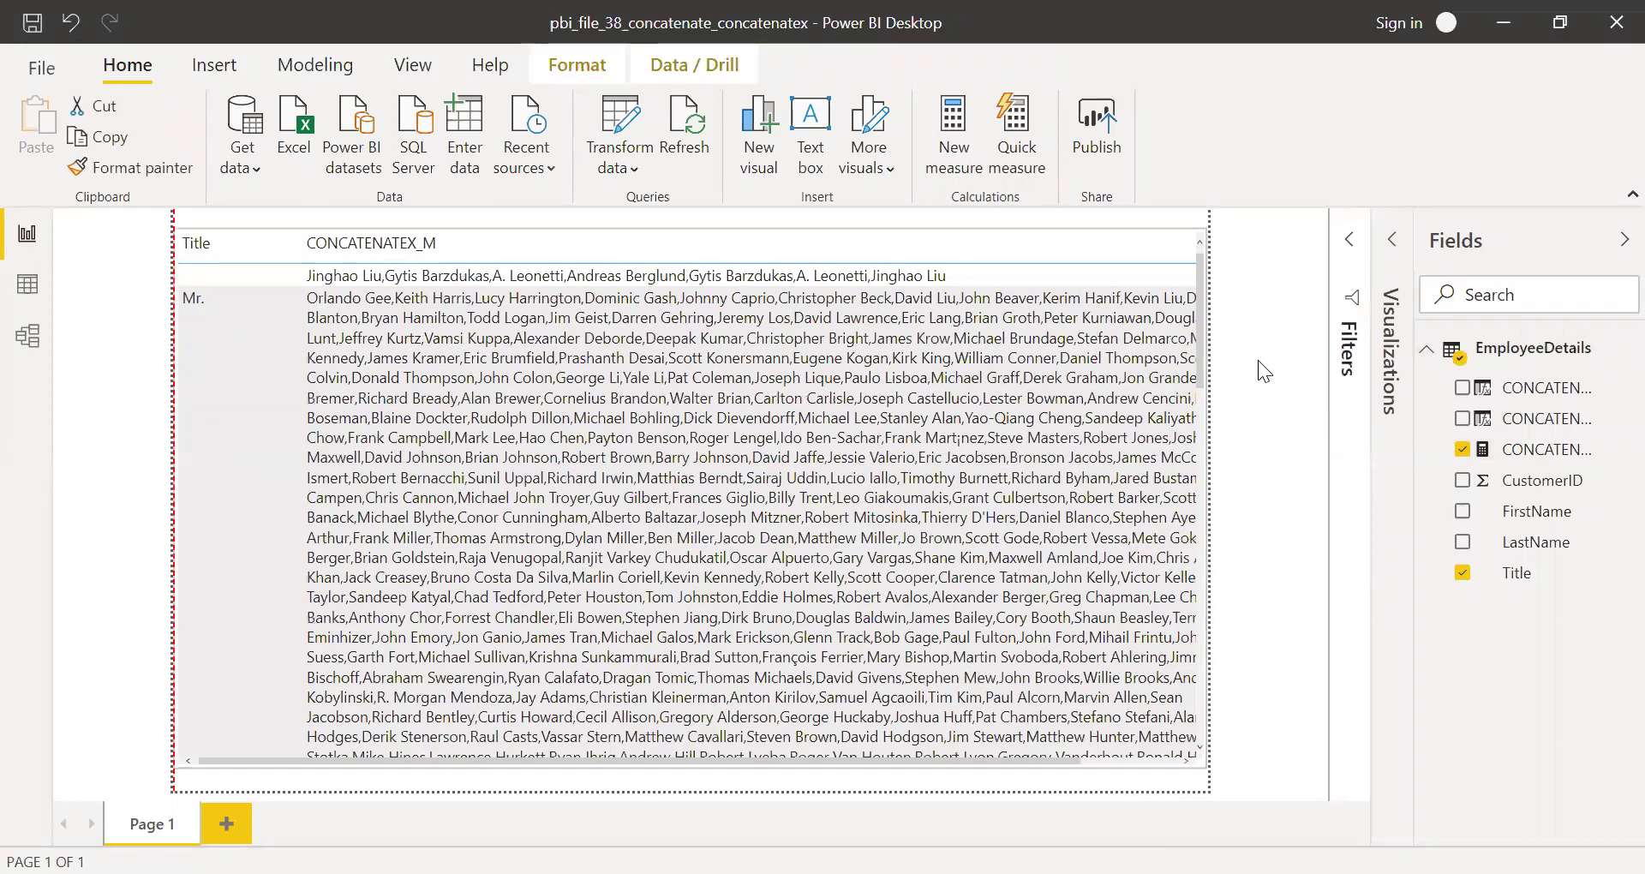
click(1258, 360)
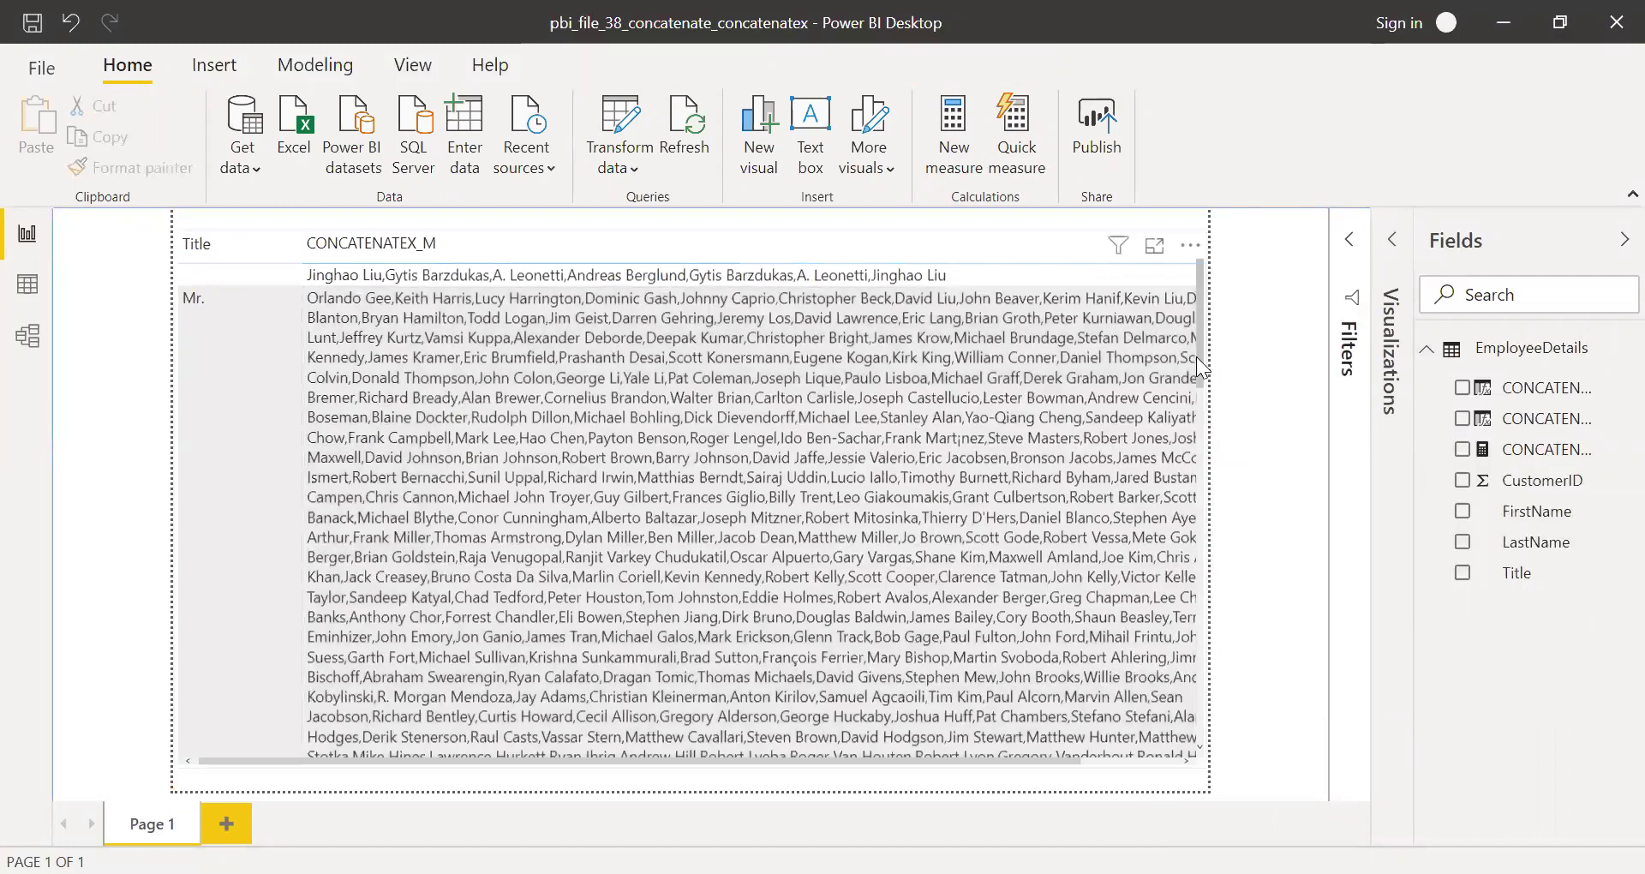
scroll(1201, 404, down, 2)
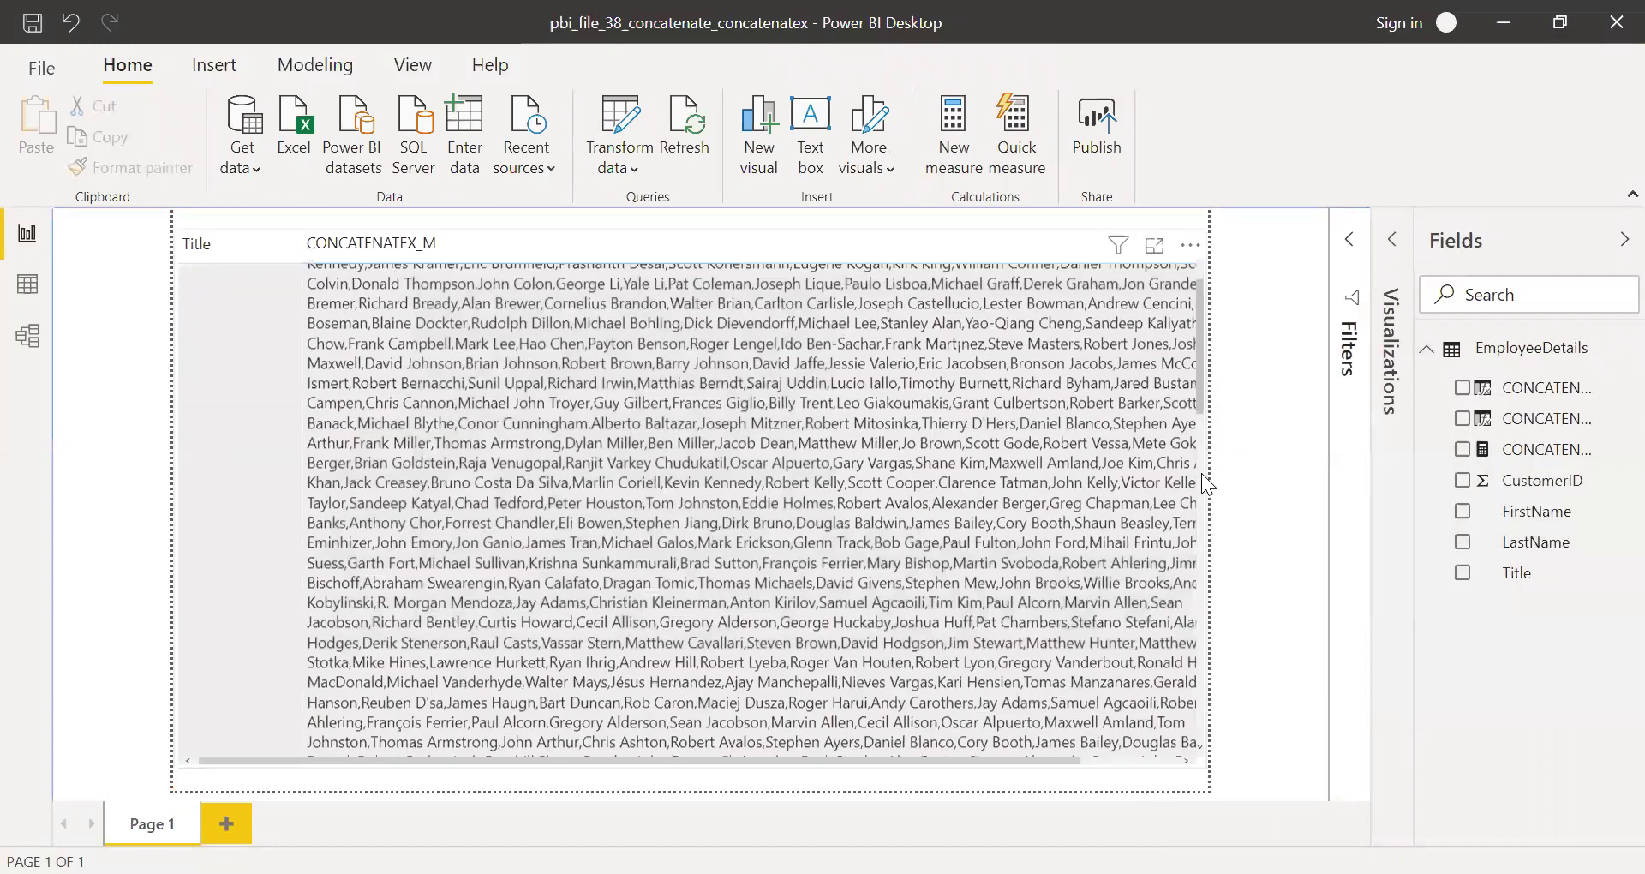
scroll(1202, 549, down, 4)
scroll(1220, 730, down, 15)
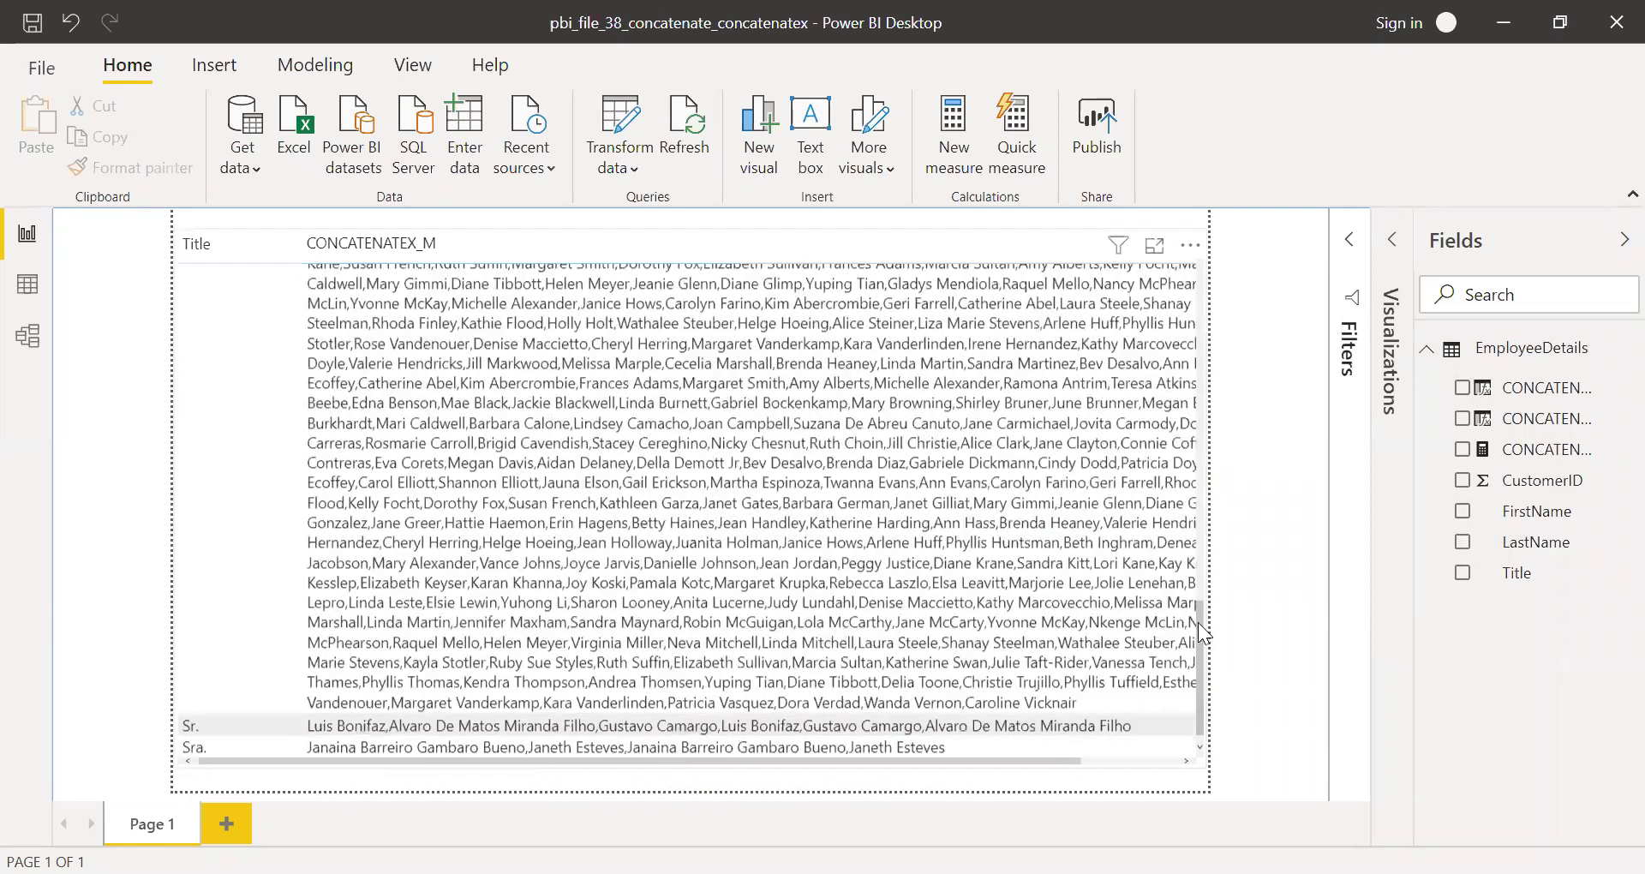
scroll(1200, 615, up, 5)
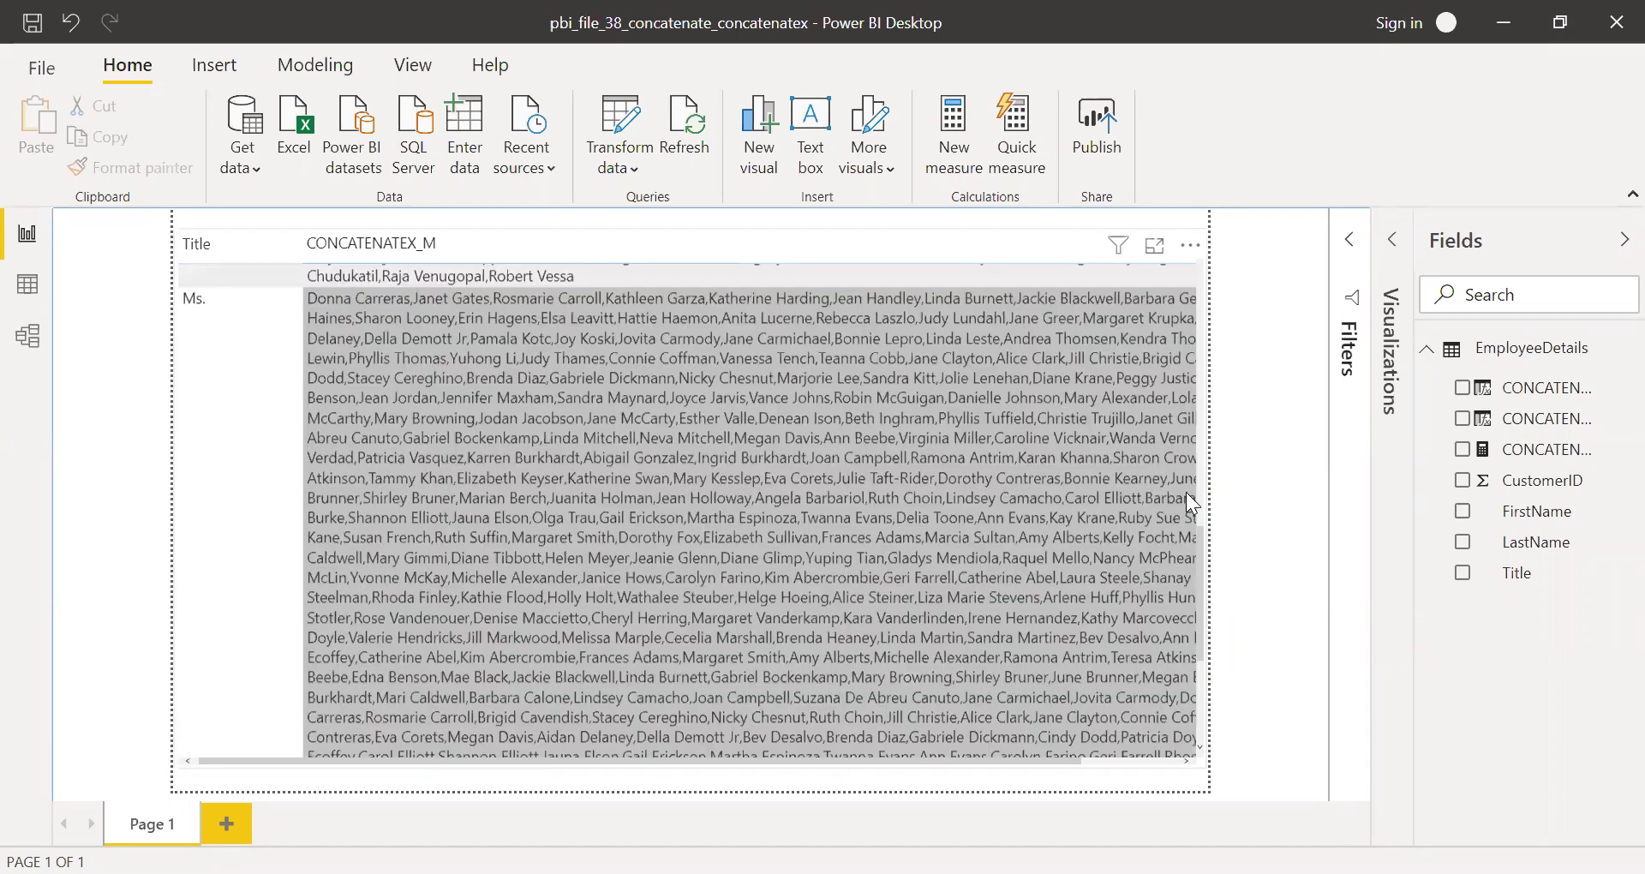
scroll(1188, 477, up, 6)
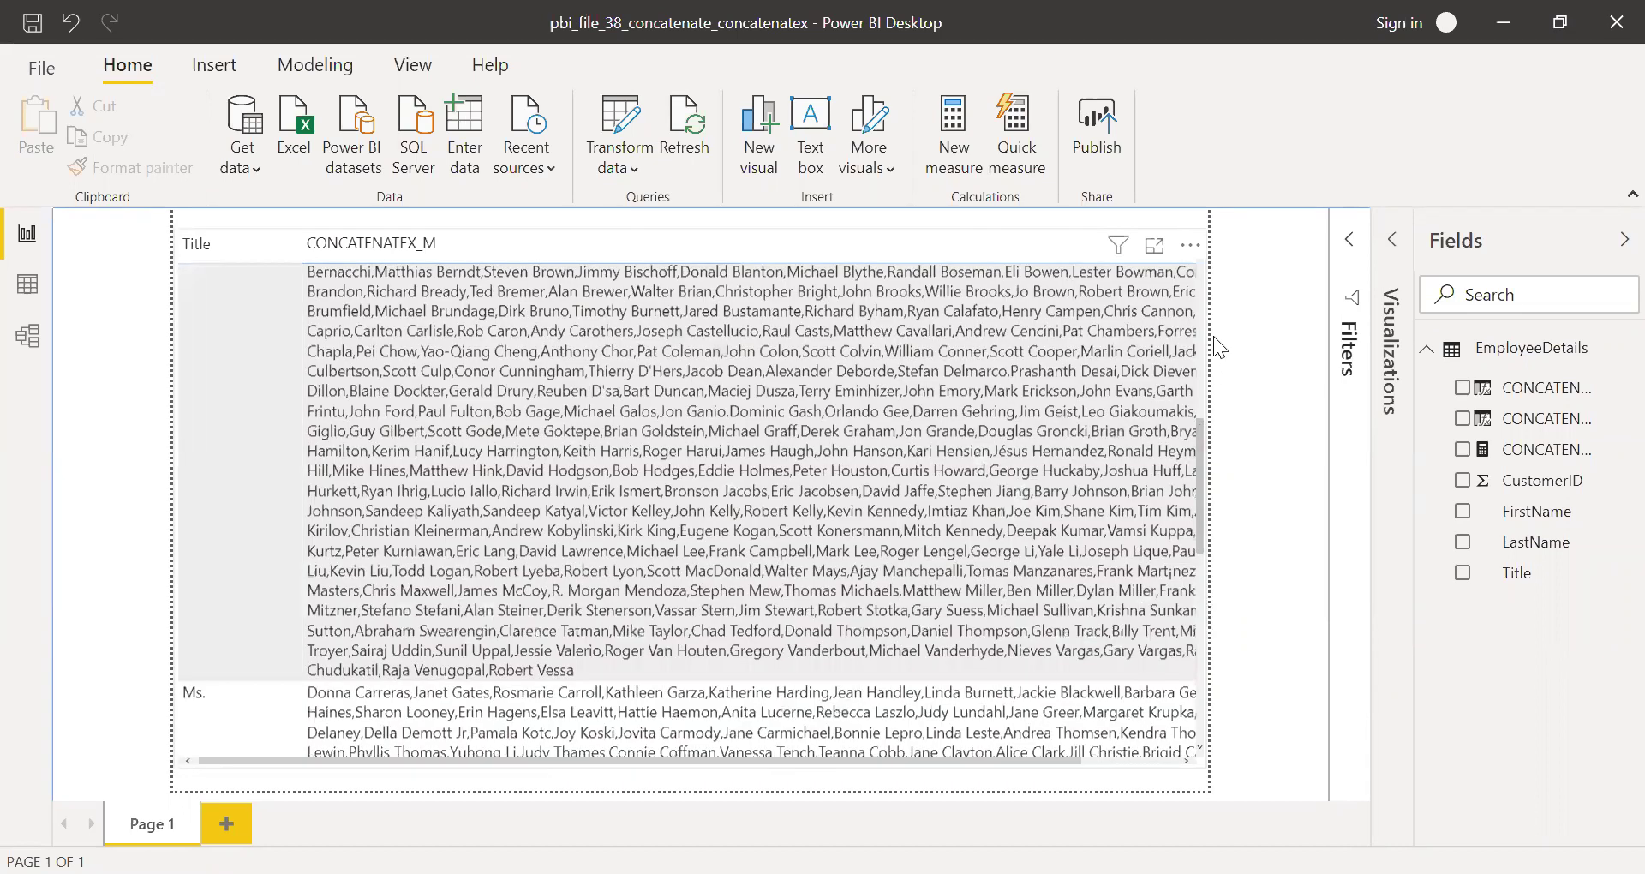
scroll(1209, 308, up, 10)
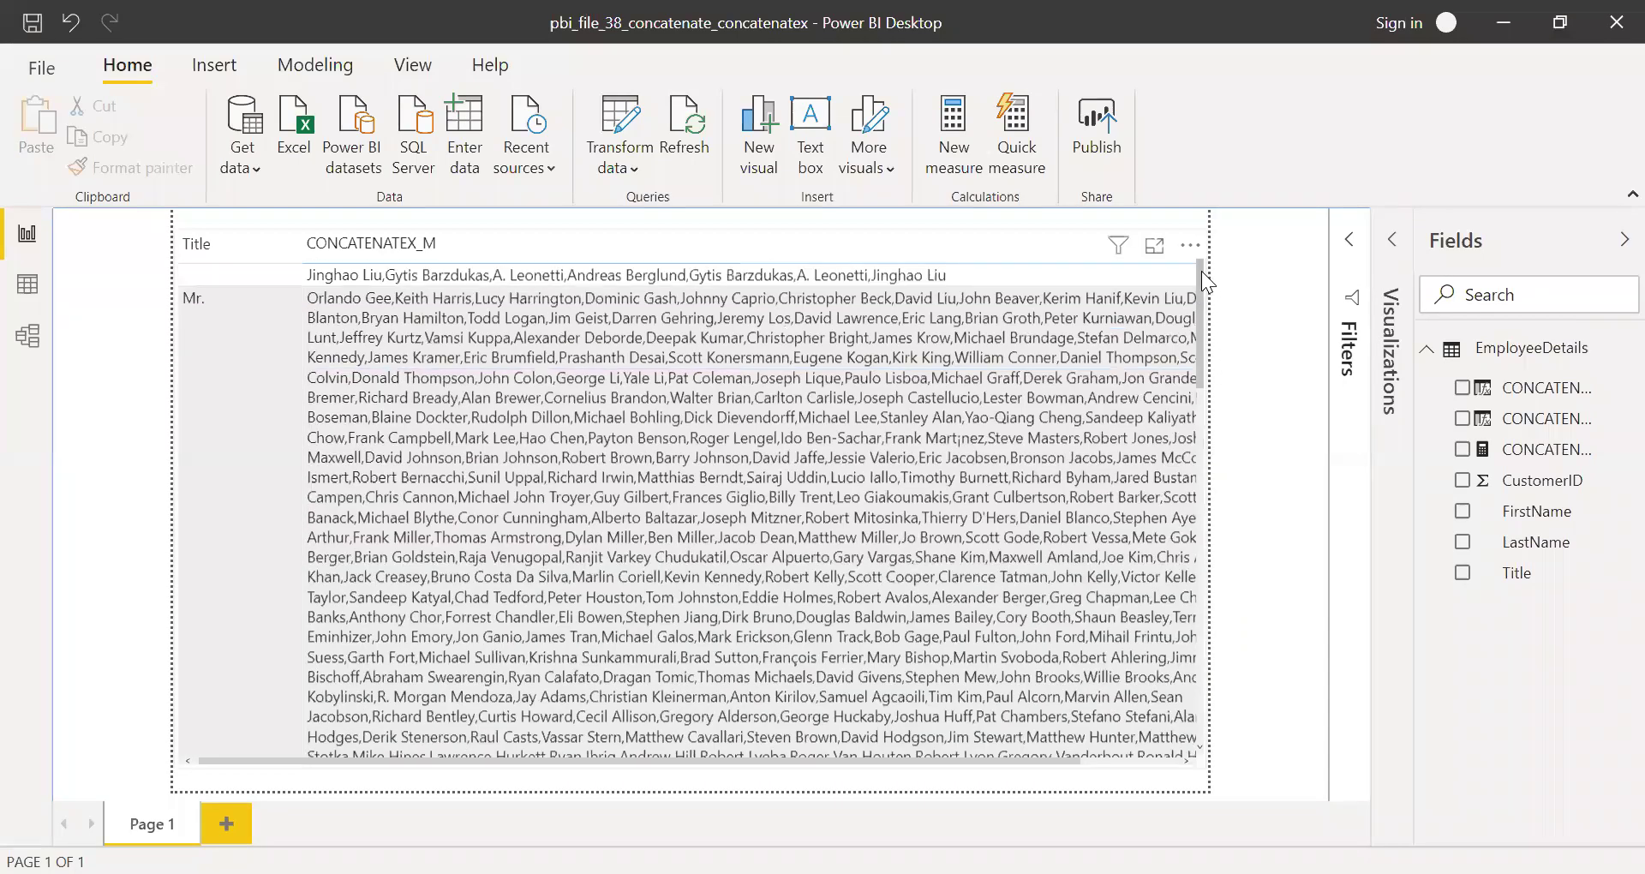
click(1205, 280)
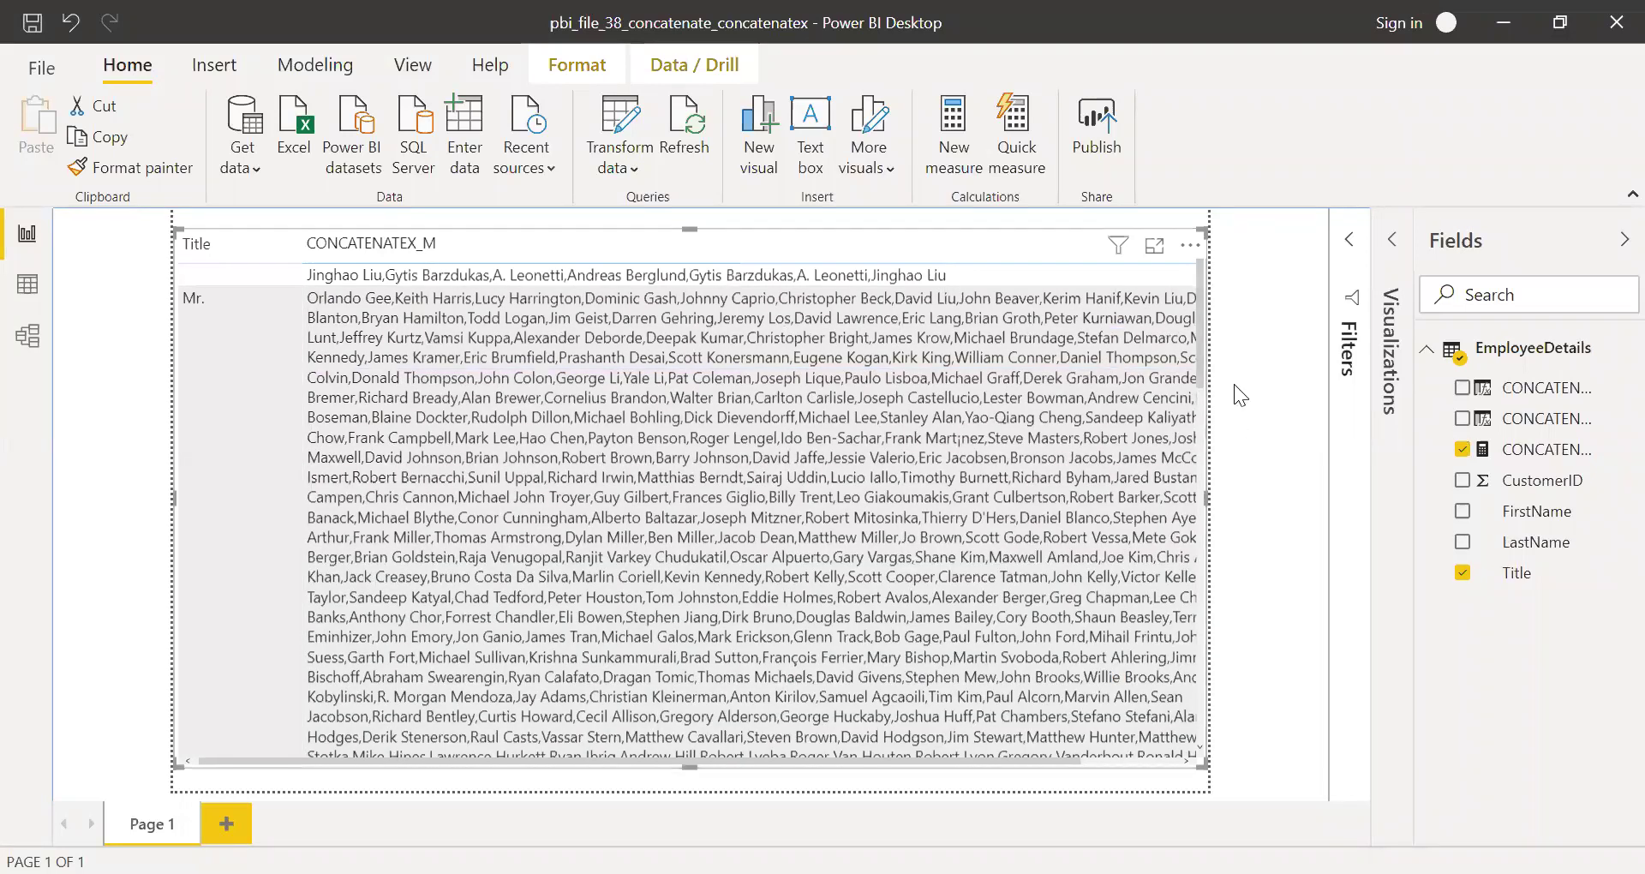
click(1235, 385)
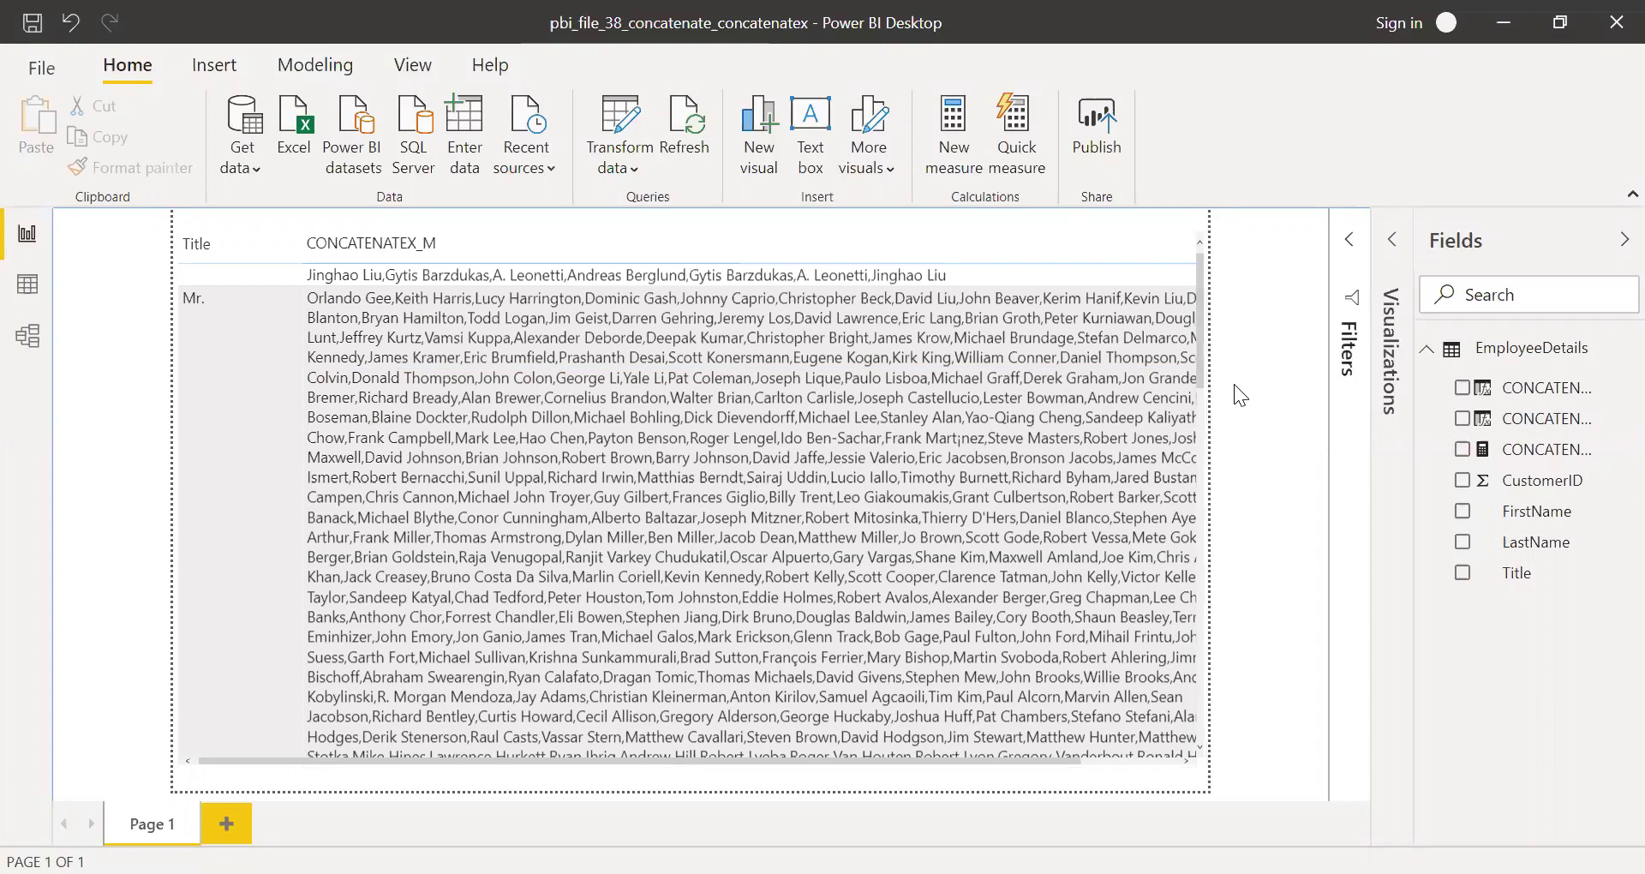